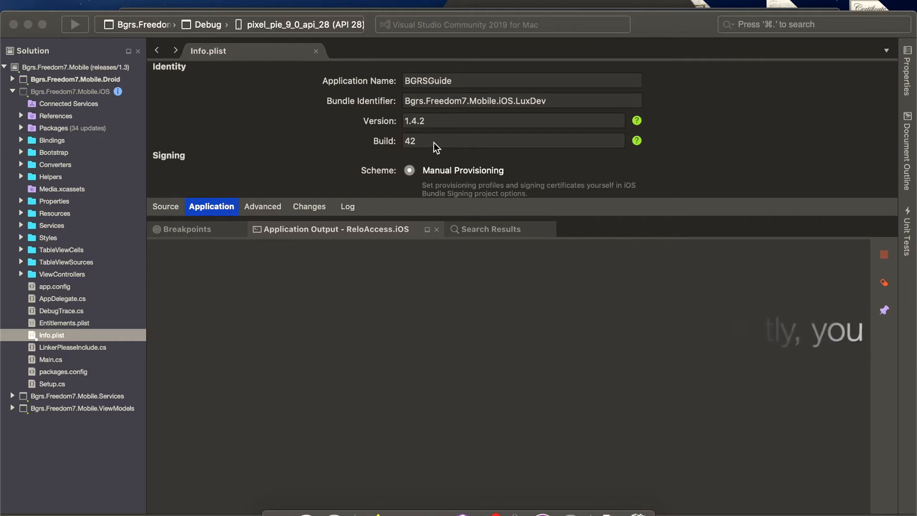
# - Close Info.plist, find and open the Droid project's AndroidManifest.xml, and enlarge the editor to show its version fields
pyautogui.click(318, 53)
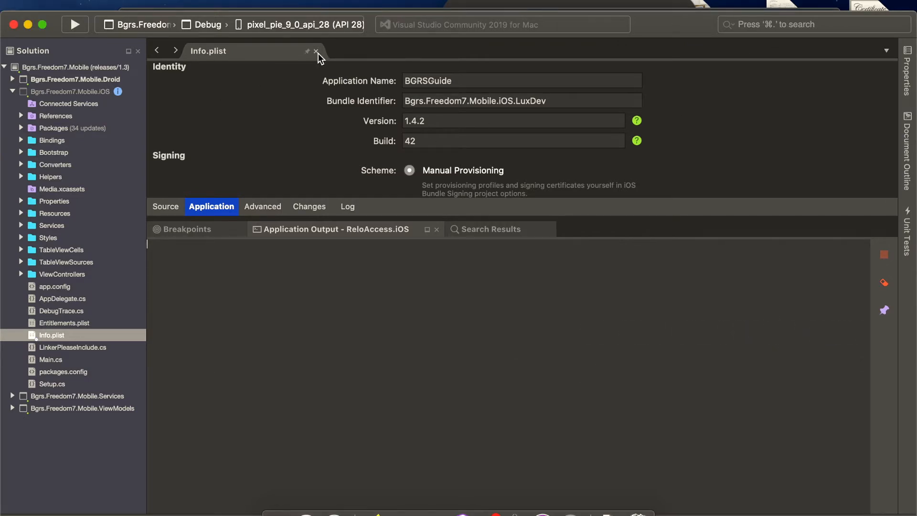
pyautogui.click(316, 51)
pyautogui.click(777, 24)
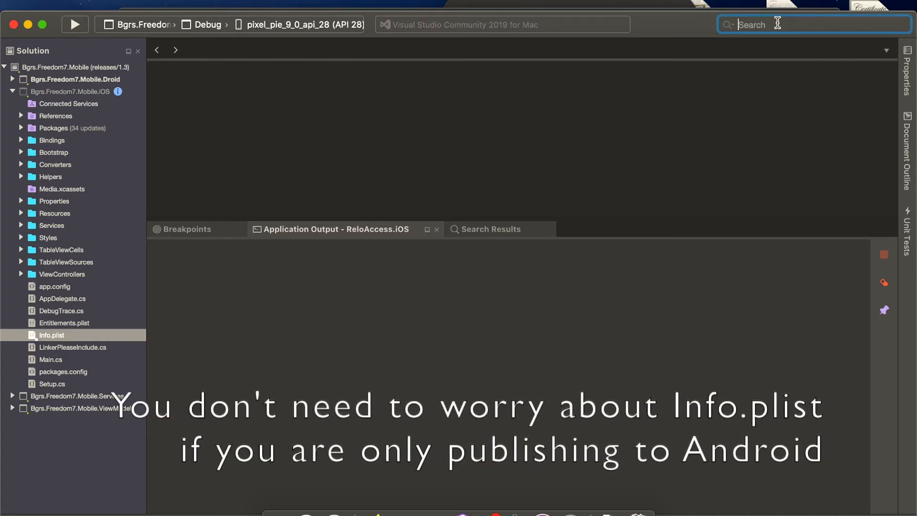
pyautogui.write('androi')
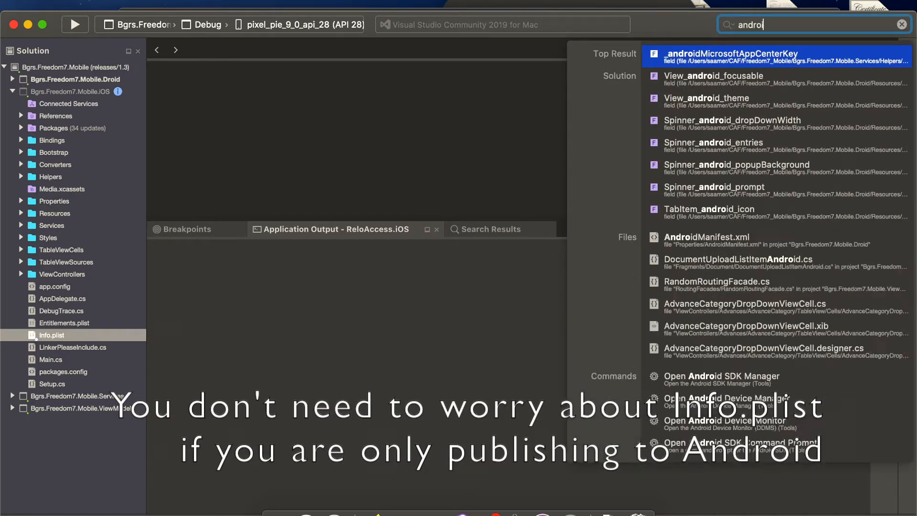
pyautogui.write('dman')
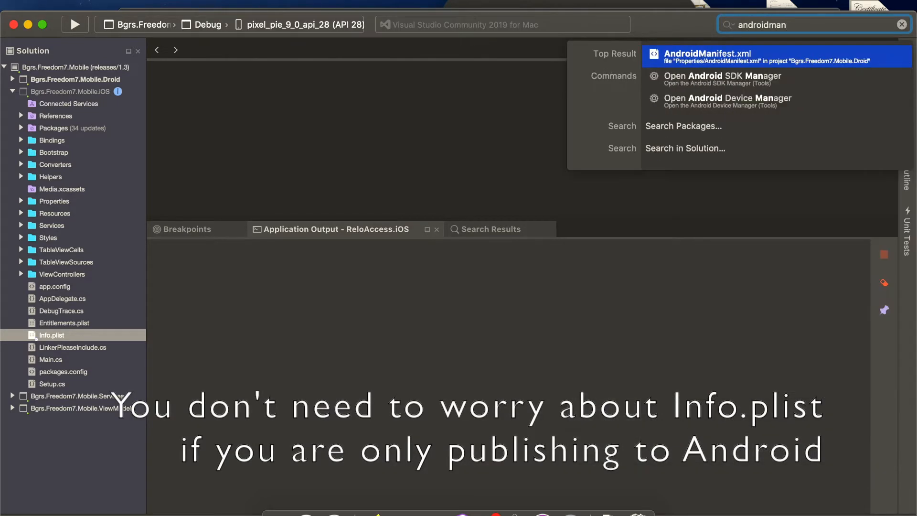
pyautogui.click(684, 57)
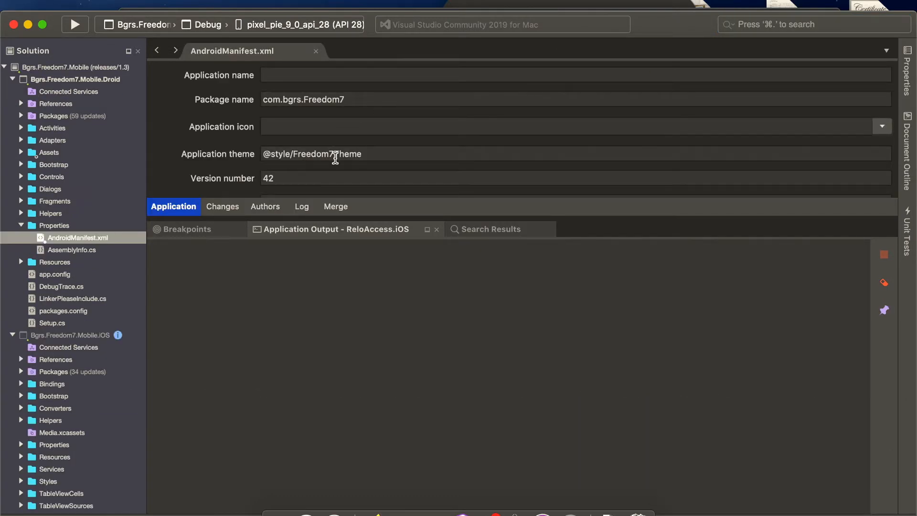
pyautogui.click(399, 174)
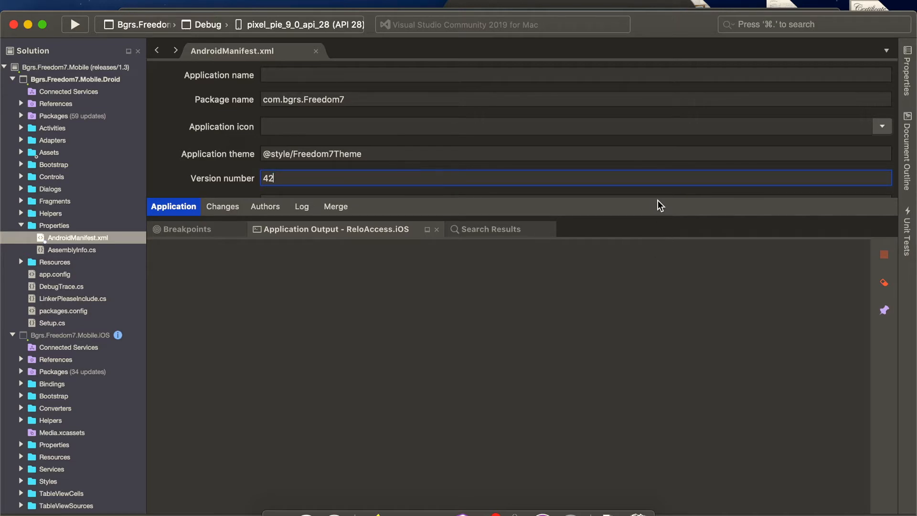
pyautogui.moveTo(656, 215); pyautogui.dragTo(655, 243)
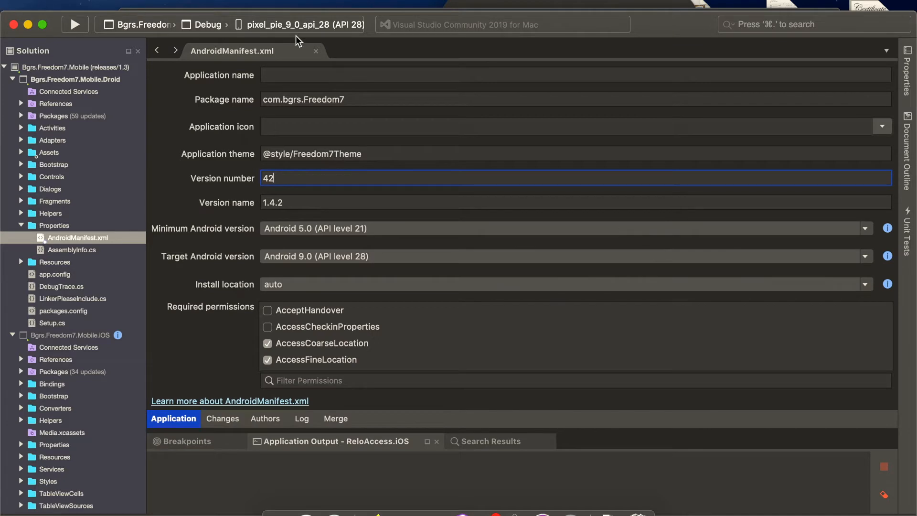
# - Close AndroidManifest.xml and quit Visual Studio
pyautogui.click(318, 51)
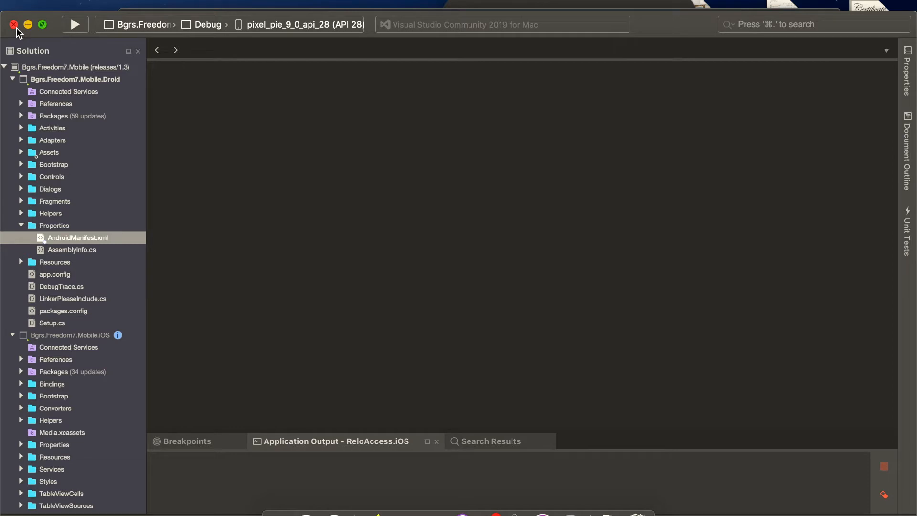
pyautogui.click(60, 1)
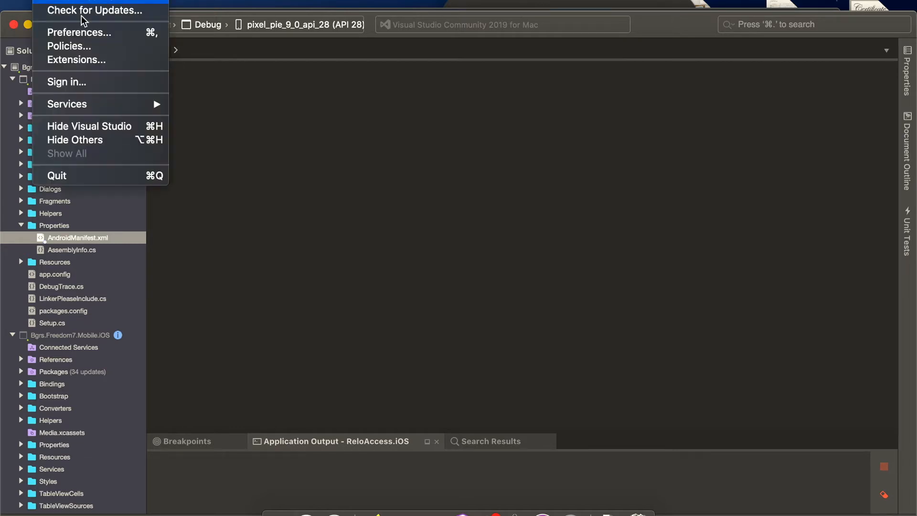
pyautogui.click(56, 176)
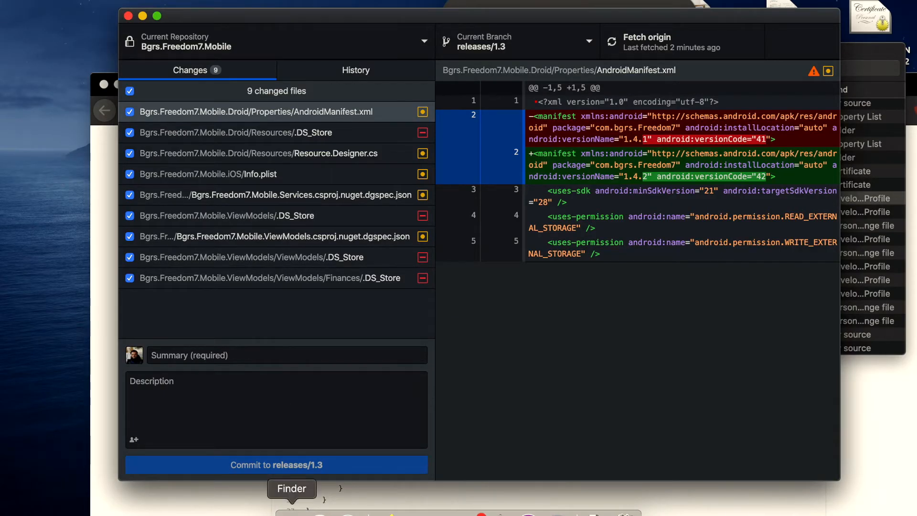
# - Switch to Finder and open a new terminal at the Freedom7_Mobile folder inside CAF
pyautogui.click(292, 512)
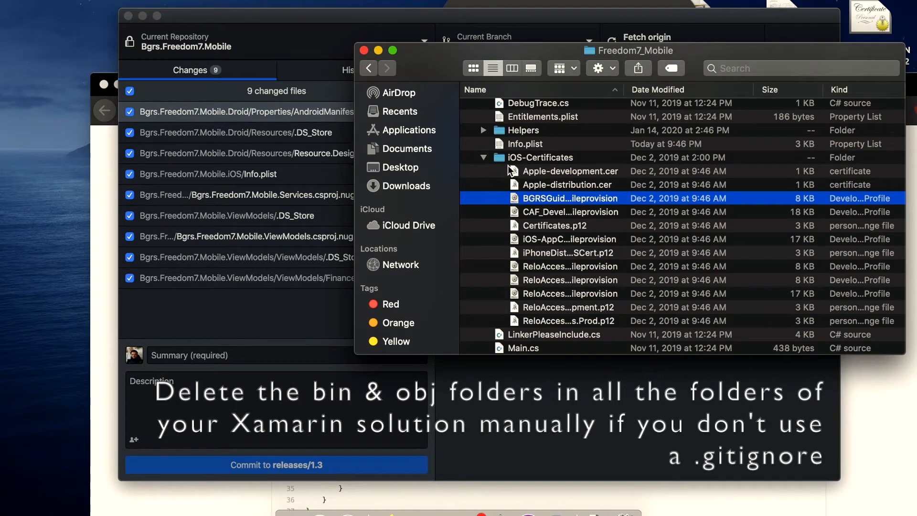
pyautogui.scroll(5, 510, 170)
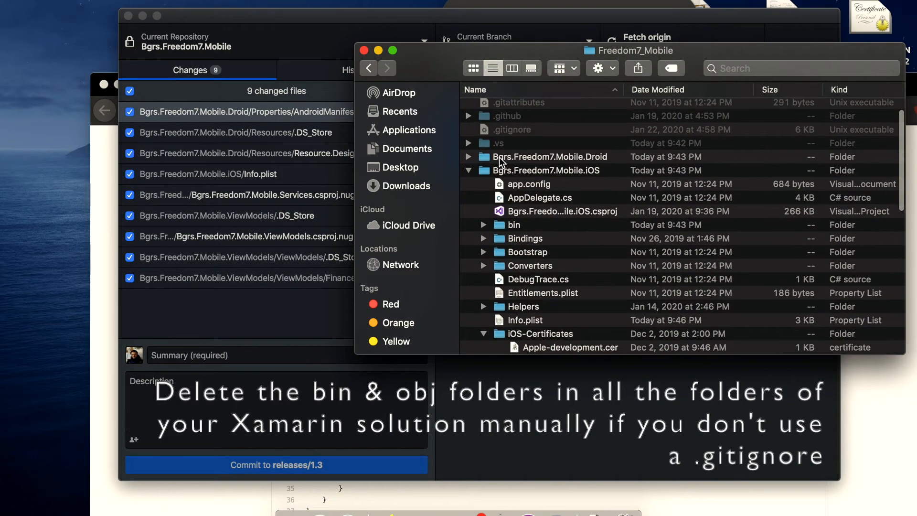
pyautogui.scroll(2, 500, 161)
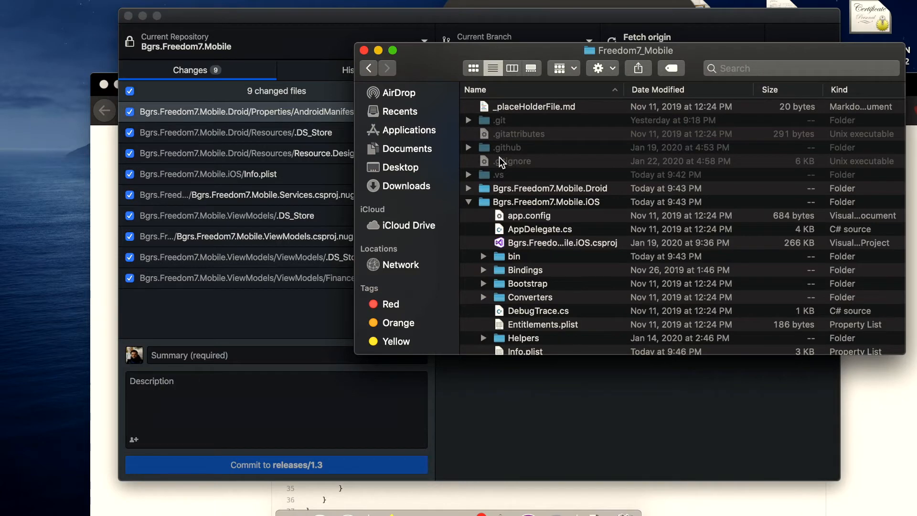
pyautogui.press('super+Up')
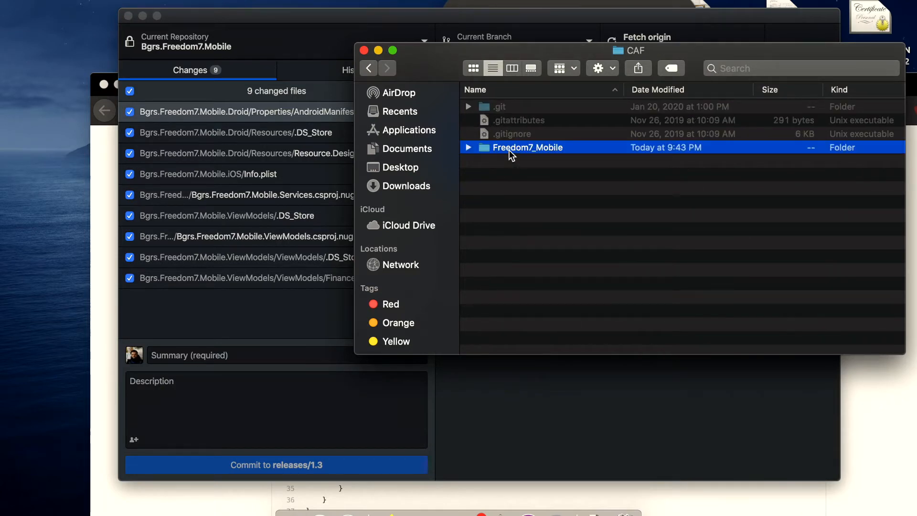
pyautogui.rightClick(509, 150)
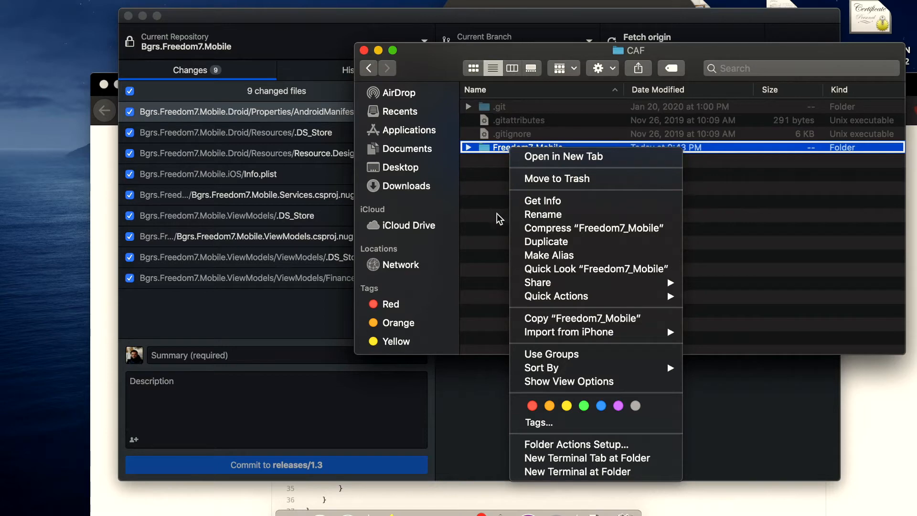
pyautogui.click(547, 469)
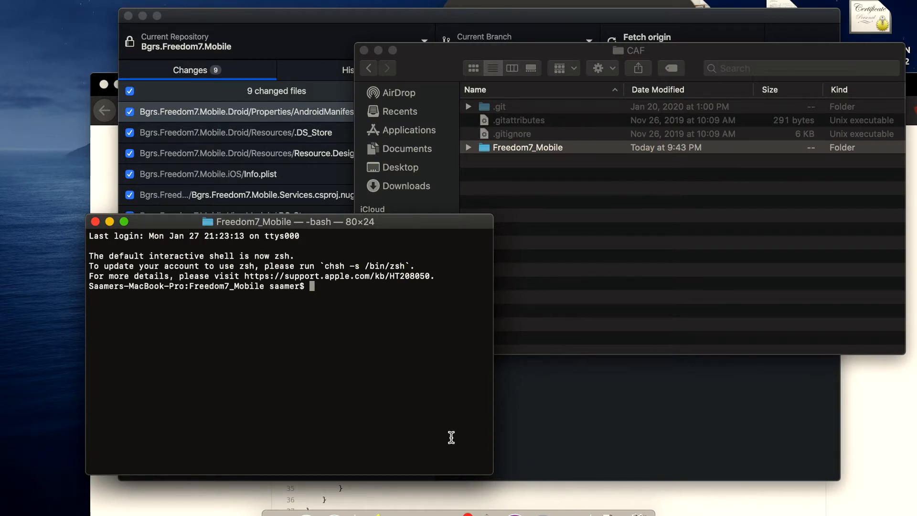
# - Run git clean -fxd in the Freedom7_Mobile folder to remove the bin, obj and other ignored files
pyautogui.write('gi')
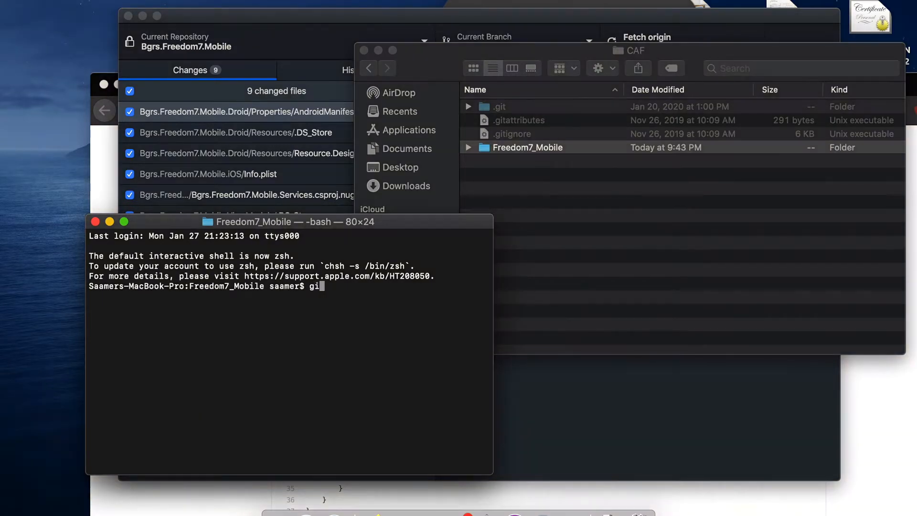
pyautogui.write('t clean -fxd')
pyautogui.press('Left')
pyautogui.press('Left')
pyautogui.press('Left')
pyautogui.press('Left')
pyautogui.press('Return')
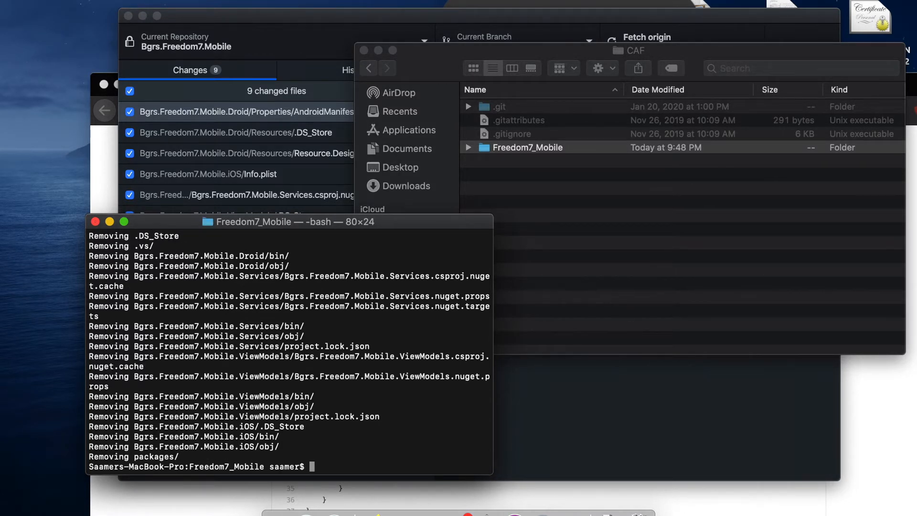
# - Run nuget restore in the Freedom7_Mobile folder to reinstall the solution's packages
pyautogui.write('nuget restore')
pyautogui.press('Return')
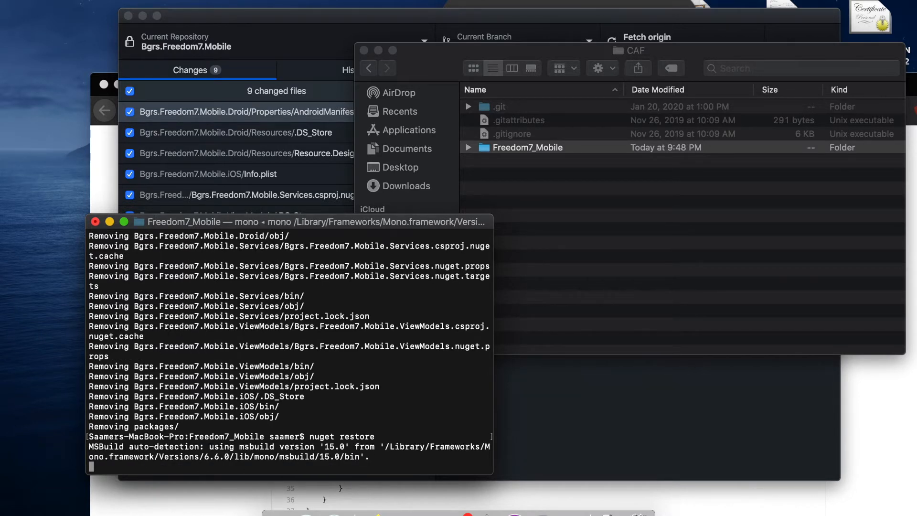
# - Open the Bgrs.Freedom7.Mobile solution from the Freedom7_Mobile folder in Visual Studio and rebuild all its projects
pyautogui.click(472, 149)
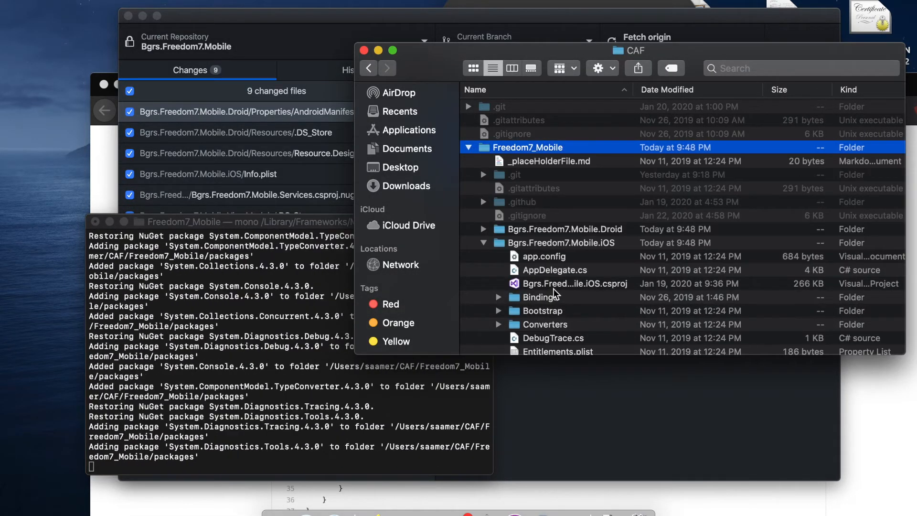
pyautogui.click(484, 243)
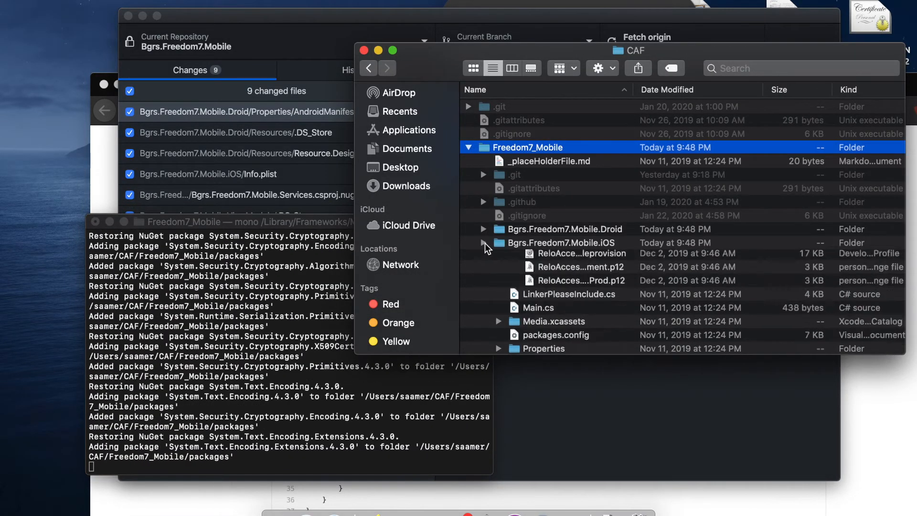
pyautogui.doubleClick(532, 272)
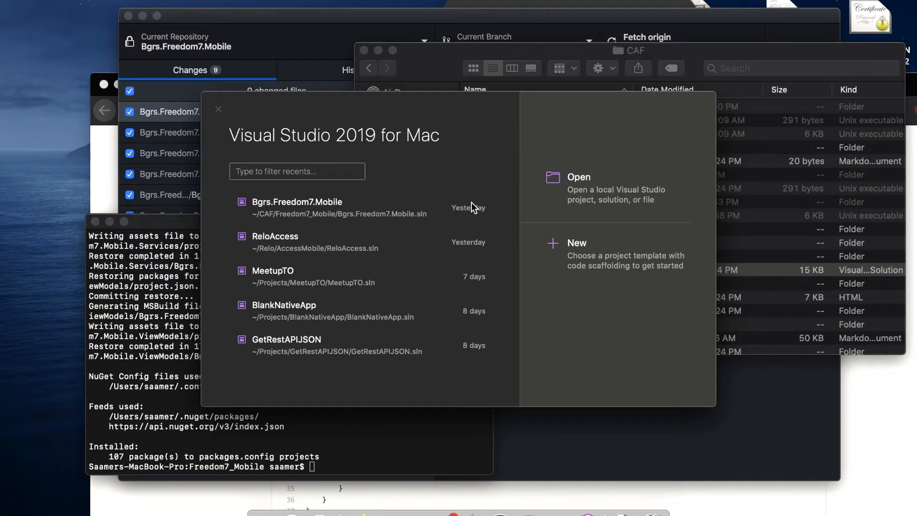
pyautogui.click(385, 212)
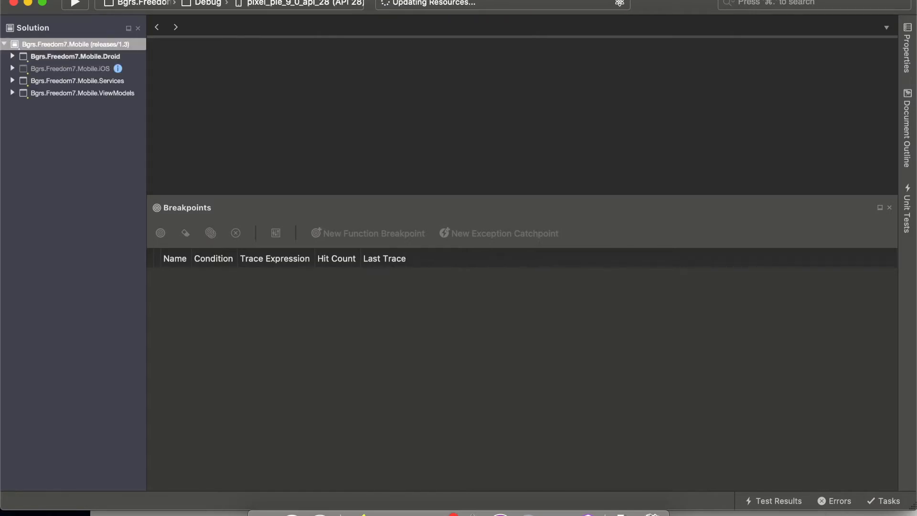
pyautogui.click(306, 1)
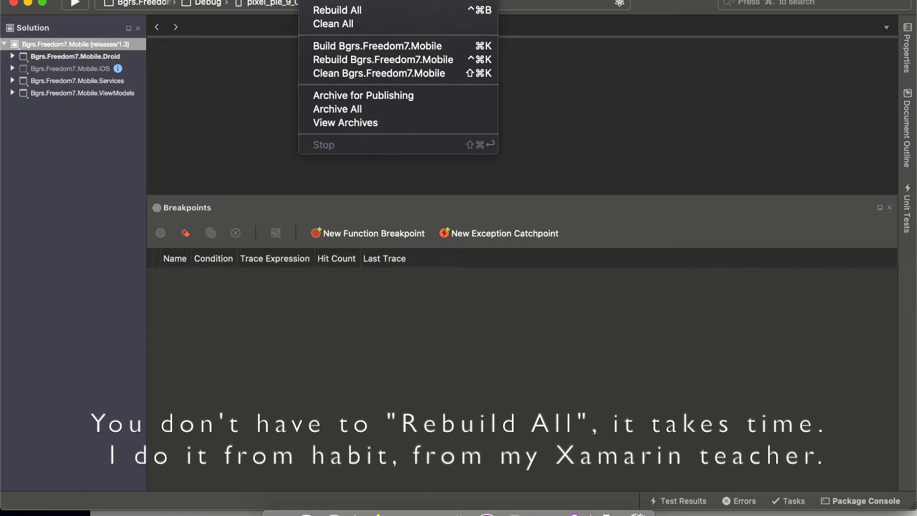
pyautogui.click(329, 10)
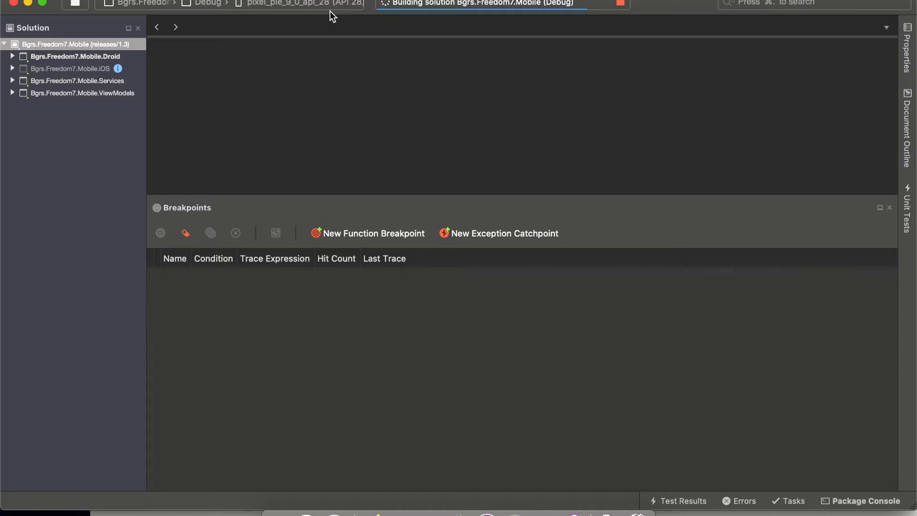
# - Switch to Firefox and search Google for "android developer console" while the solution builds
pyautogui.click(375, 513)
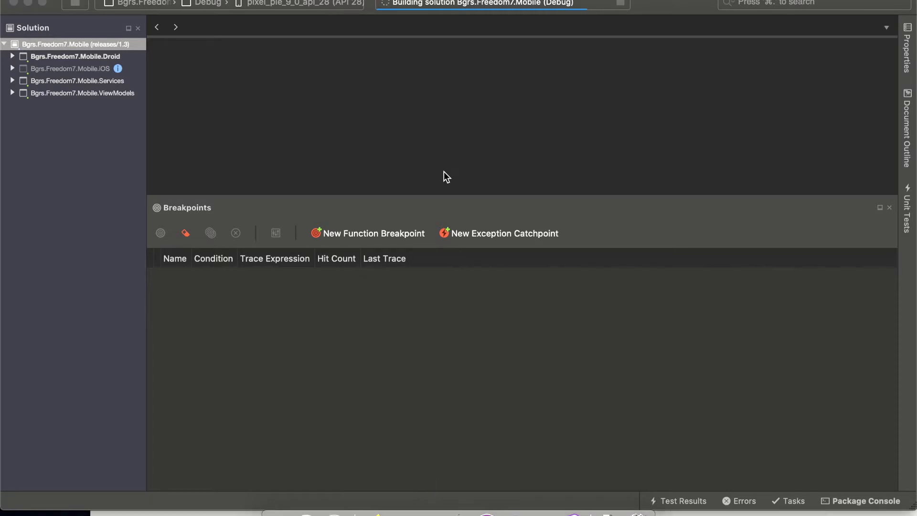
pyautogui.click(342, 89)
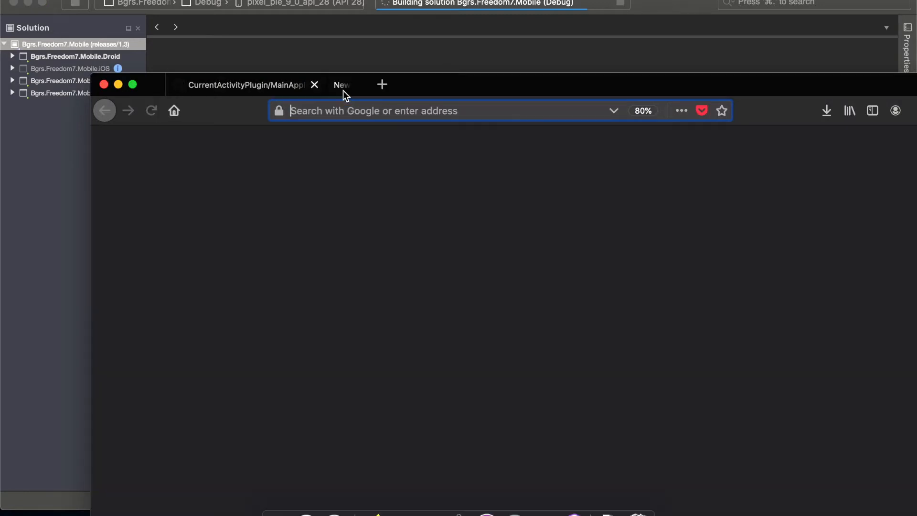
pyautogui.write('android')
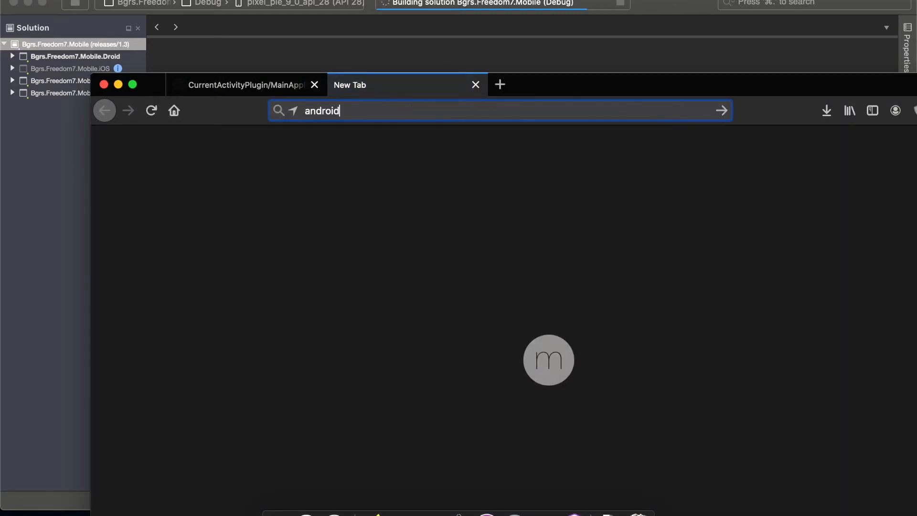
pyautogui.write(' developer console')
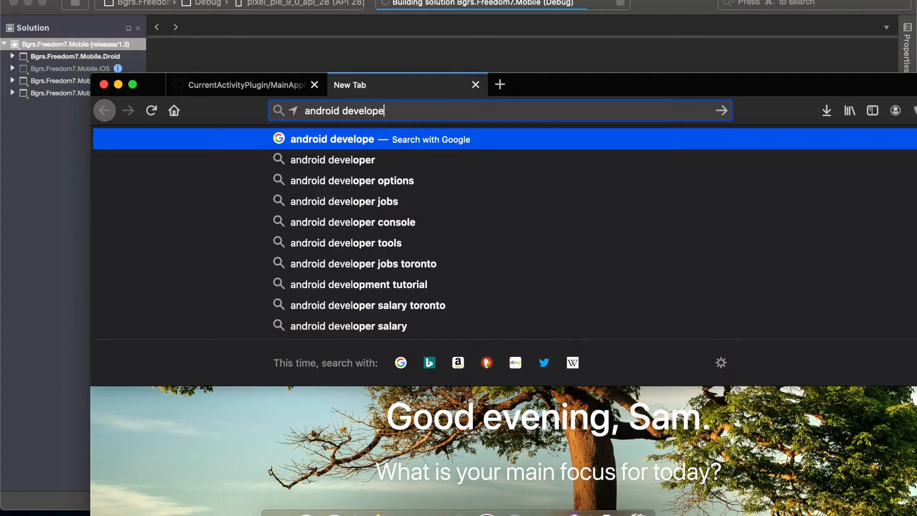
pyautogui.press('Return')
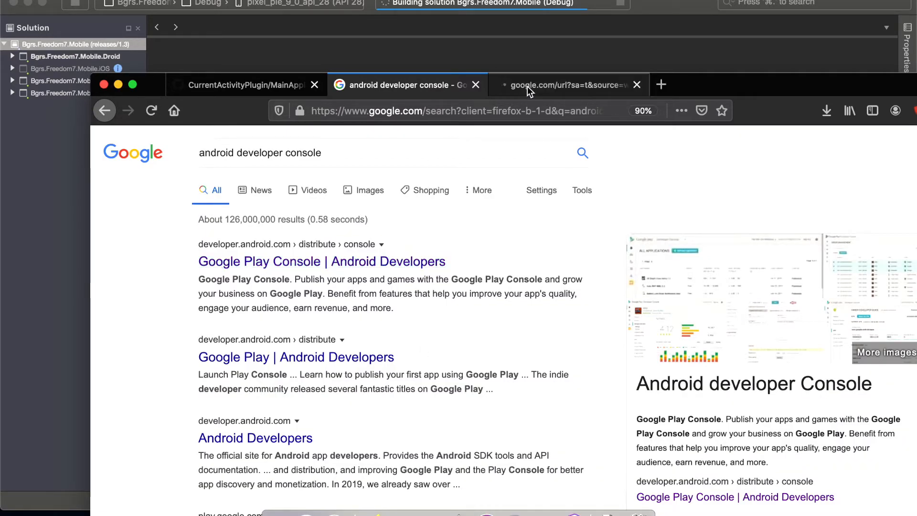
# - Try to open the Google Play Console from the Android Developers page, and close its browser tab
pyautogui.click(527, 87)
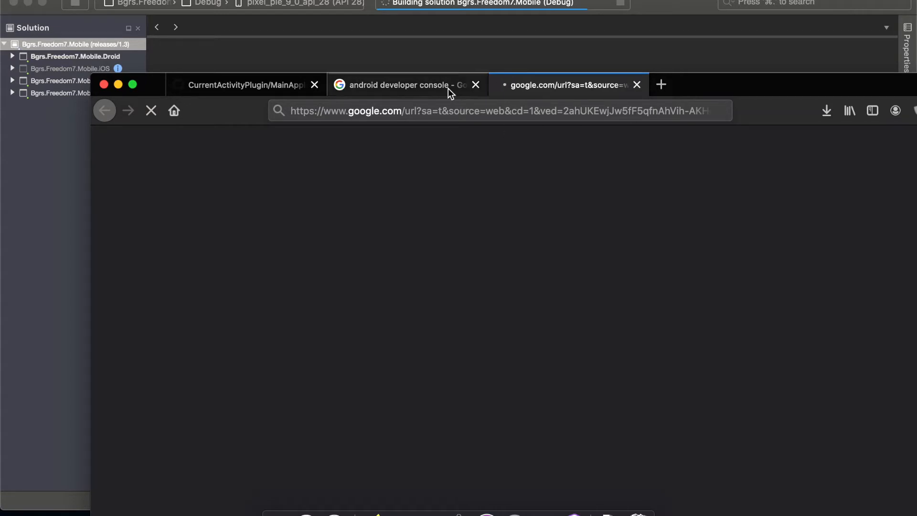
pyautogui.click(480, 111)
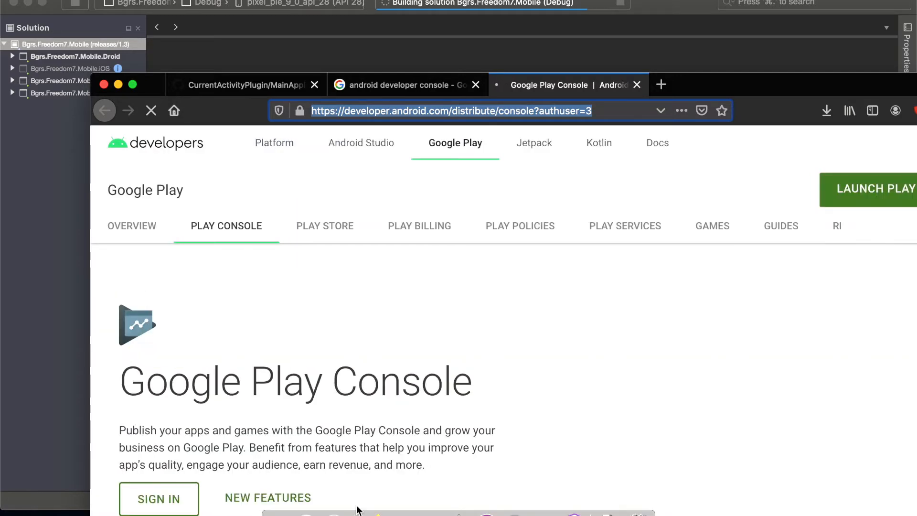
pyautogui.click(874, 189)
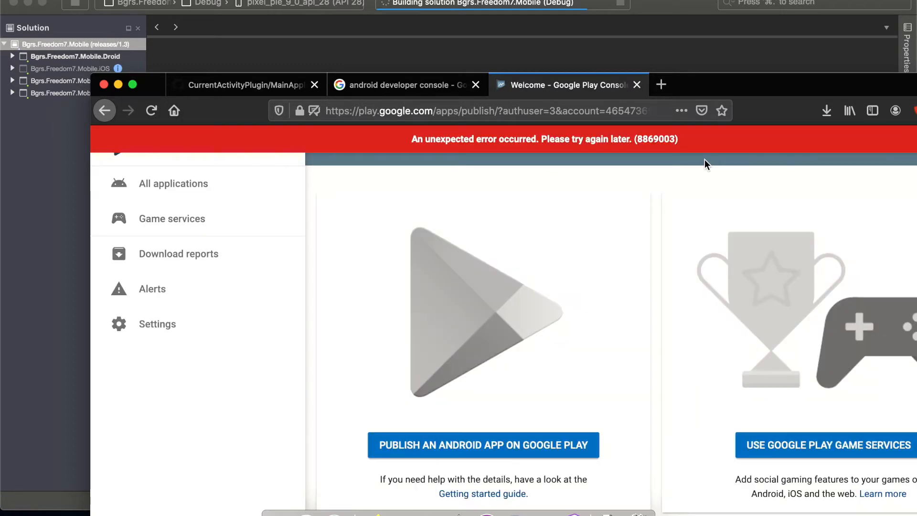
pyautogui.click(639, 86)
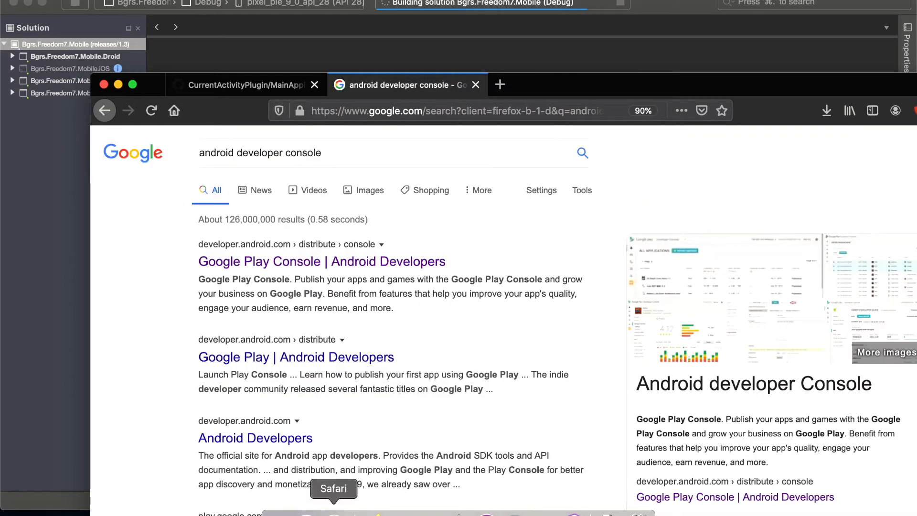
# - Switch to Safari to load the Google Play Console page from Android Developers, and close the Firefox window with all its tabs
pyautogui.click(333, 512)
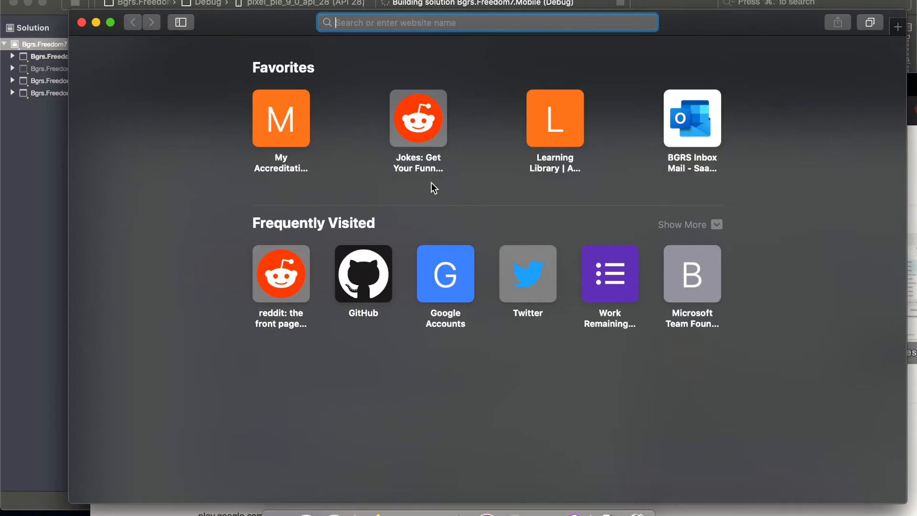
pyautogui.write('https://developer.android.com/distribute/console?authuser=0')
pyautogui.press('Return')
pyautogui.click(698, 514)
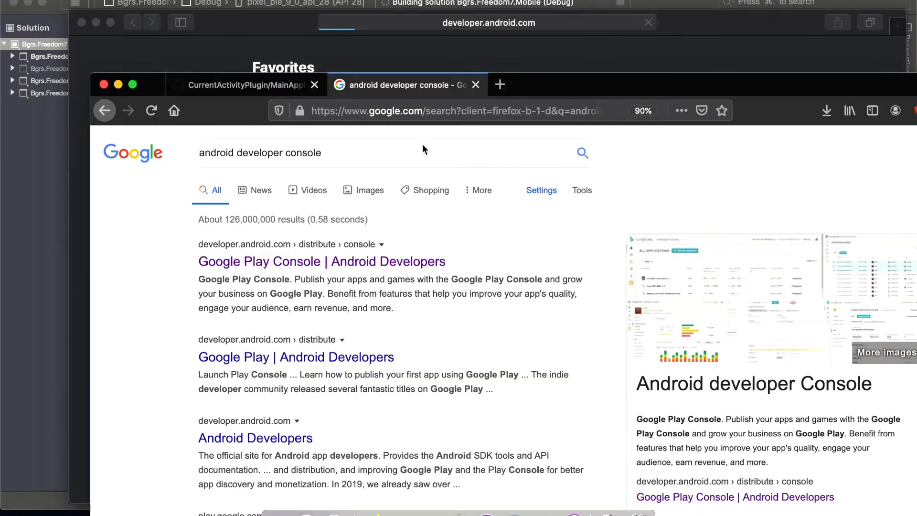
pyautogui.click(104, 84)
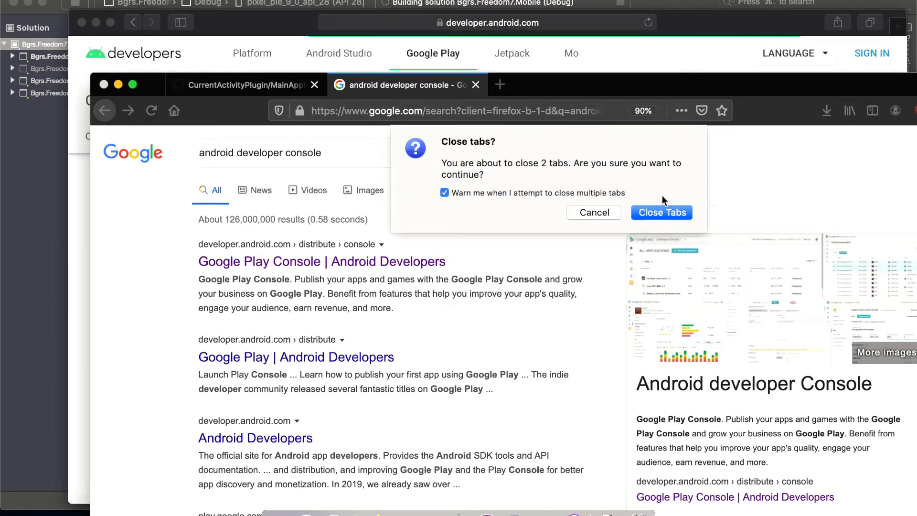
pyautogui.click(662, 196)
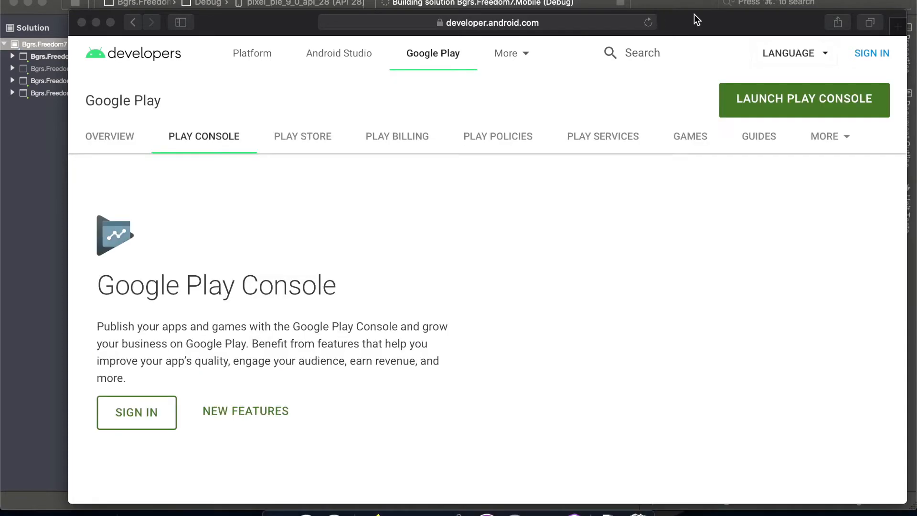
# - Launch the Play Console from the Android Developers page and open the BGRSGuide application
pyautogui.click(695, 13)
pyautogui.click(753, 101)
pyautogui.moveTo(690, 17); pyautogui.dragTo(686, 67)
pyautogui.click(685, 42)
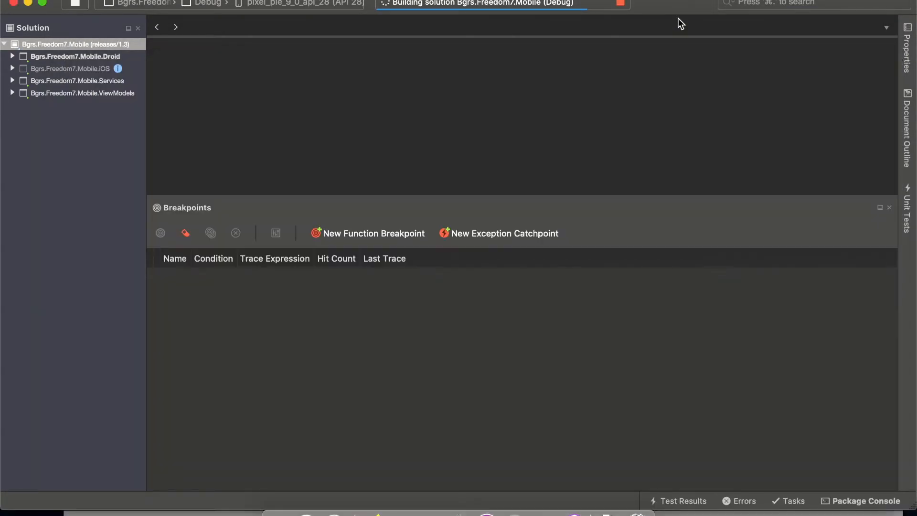
pyautogui.press('super+Tab')
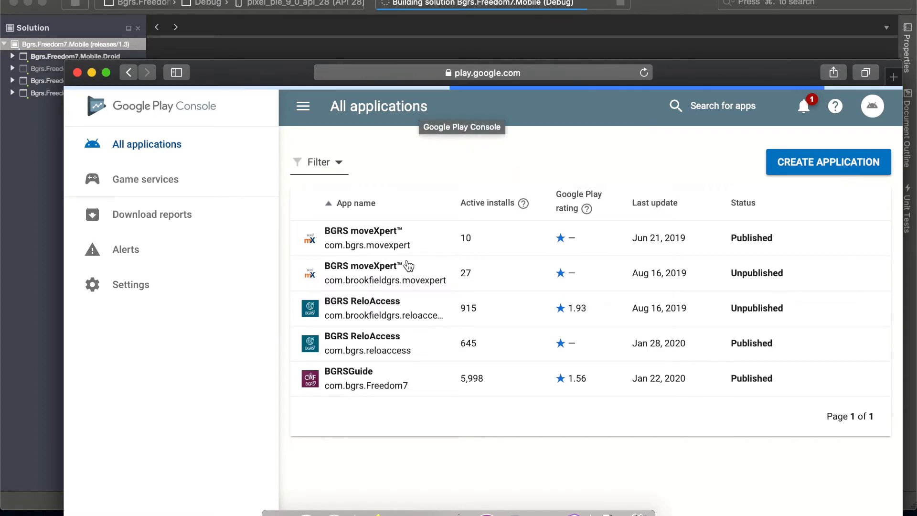
pyautogui.click(364, 374)
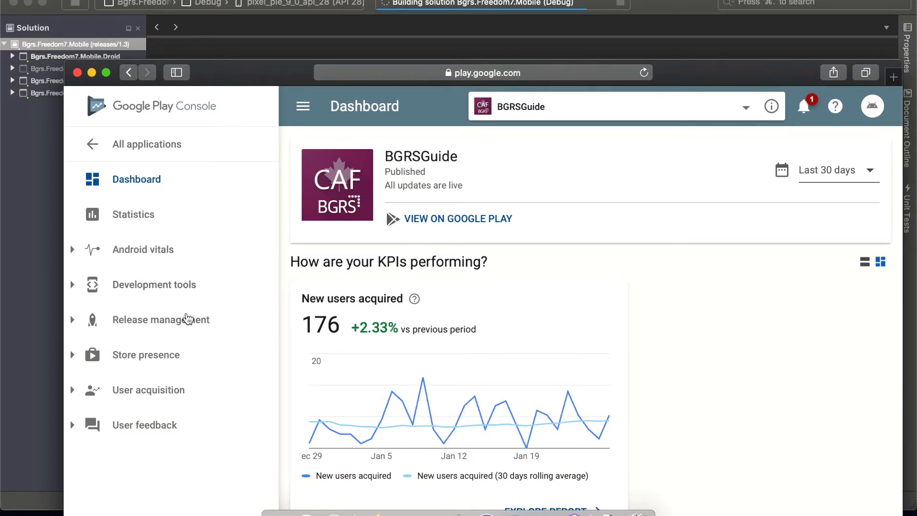
# - Review the BGRSGuide dashboard, including user acquisition, users lost, crashes and ANRs, ratings and app size
pyautogui.scroll(-8, 270, 311)
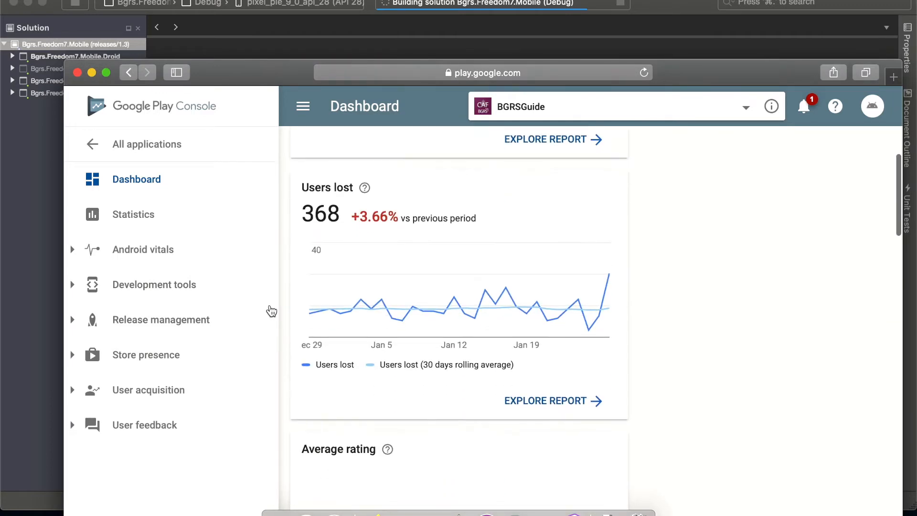
pyautogui.scroll(-5, 298, 333)
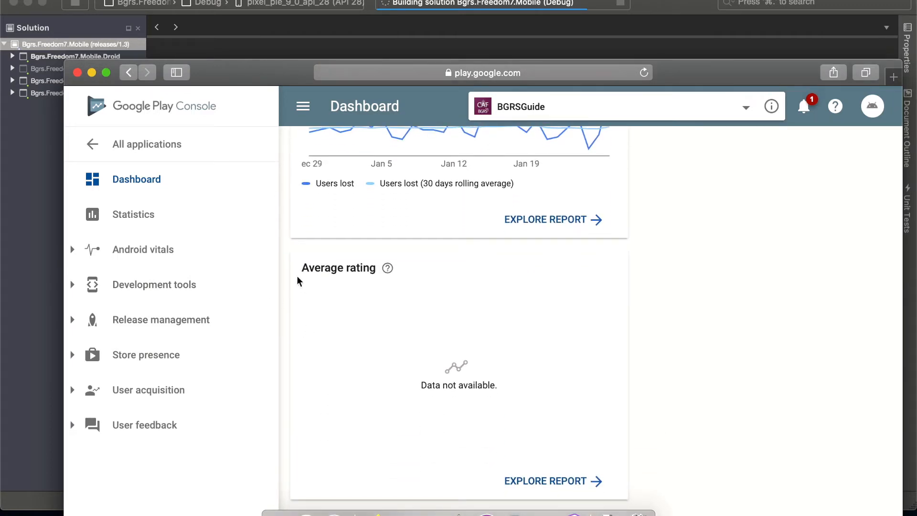
pyautogui.scroll(10, 423, 296)
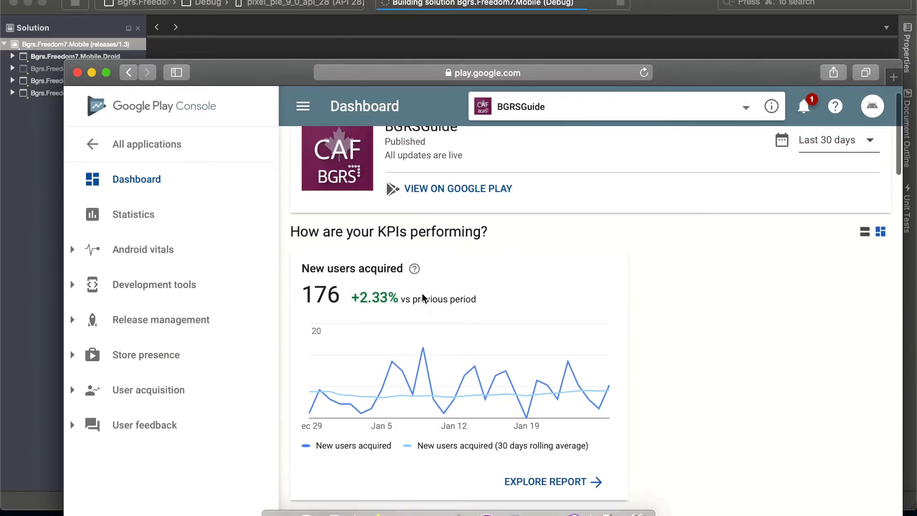
pyautogui.moveTo(422, 297)
pyautogui.scroll(-5, 422, 297)
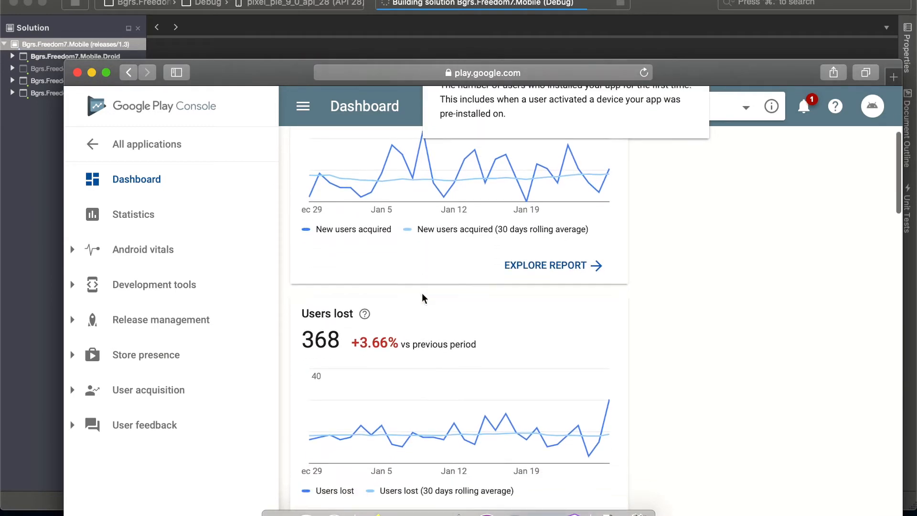
pyautogui.scroll(1, 423, 298)
pyautogui.scroll(-10, 422, 298)
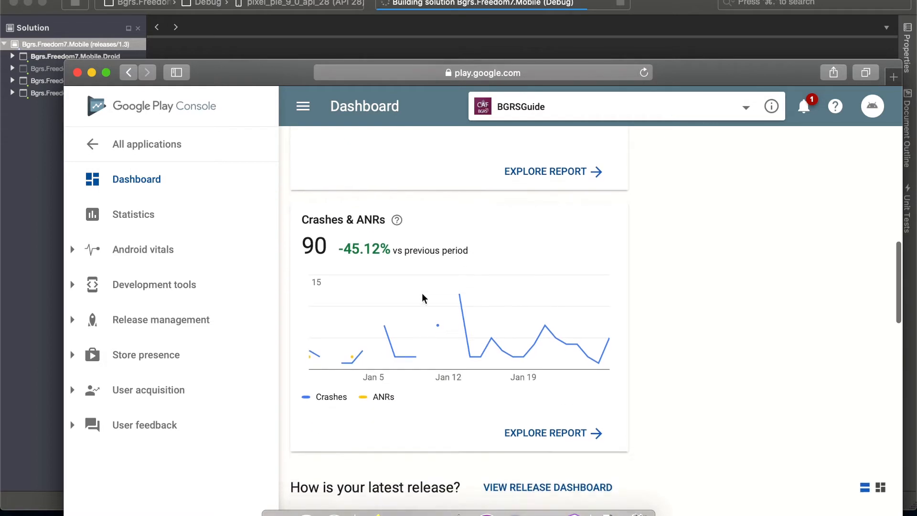
pyautogui.scroll(-2, 459, 258)
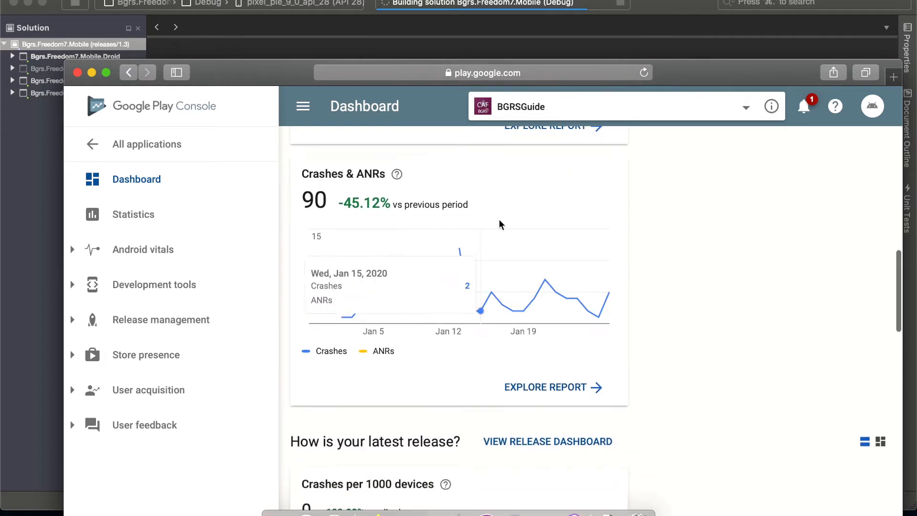
pyautogui.scroll(-9, 500, 262)
pyautogui.scroll(-8, 502, 263)
pyautogui.scroll(-7, 503, 266)
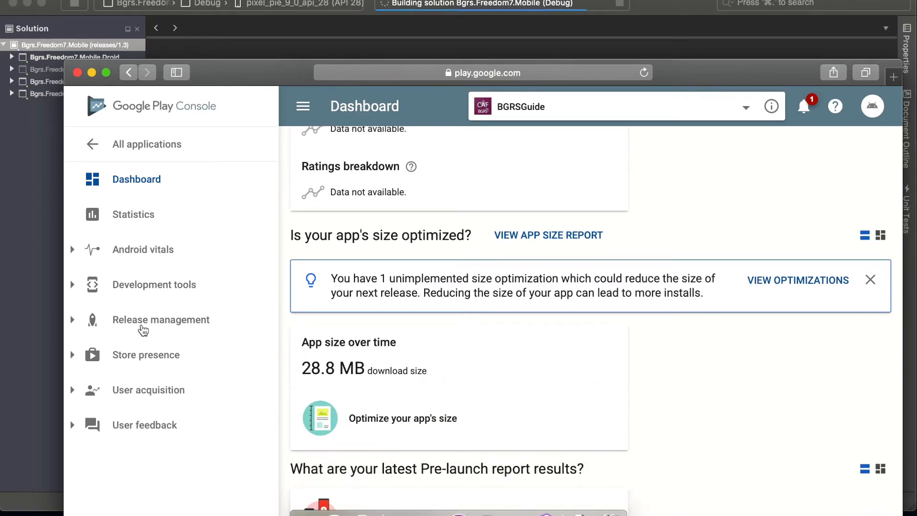
# - Open BGRSGuide's app releases under Release management and look over the Alpha and Internal test tracks
pyautogui.click(150, 326)
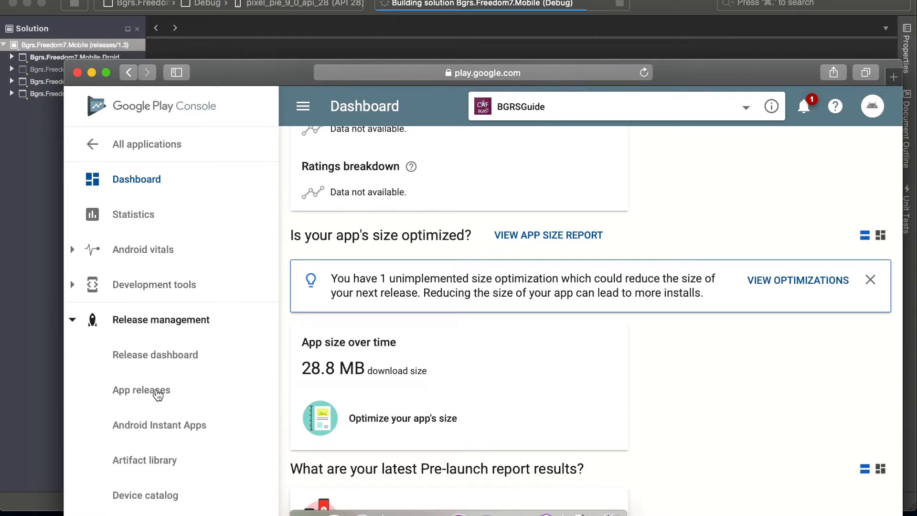
pyautogui.scroll(-2, 156, 356)
pyautogui.click(156, 353)
pyautogui.scroll(-5, 392, 335)
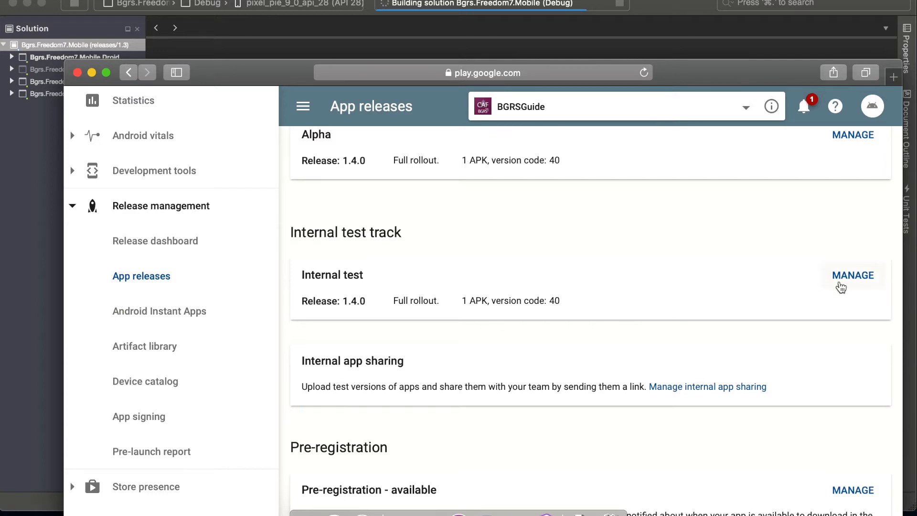
pyautogui.scroll(1, 629, 328)
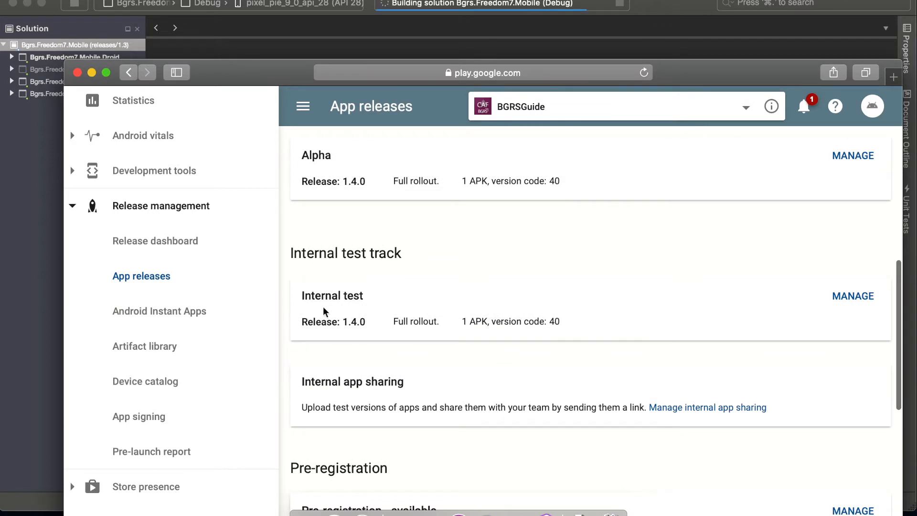
# - Open the pre-launch report and examine its issue summary and the test results for each category
pyautogui.click(158, 454)
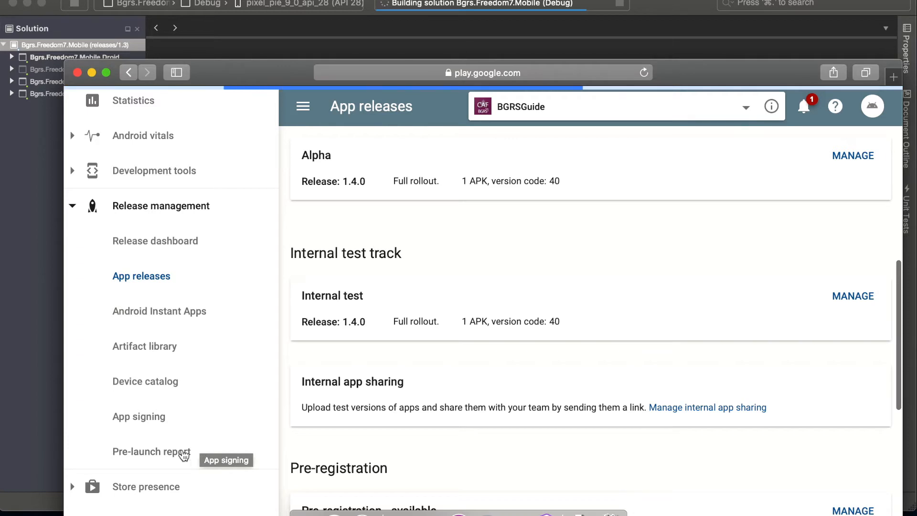
pyautogui.click(191, 455)
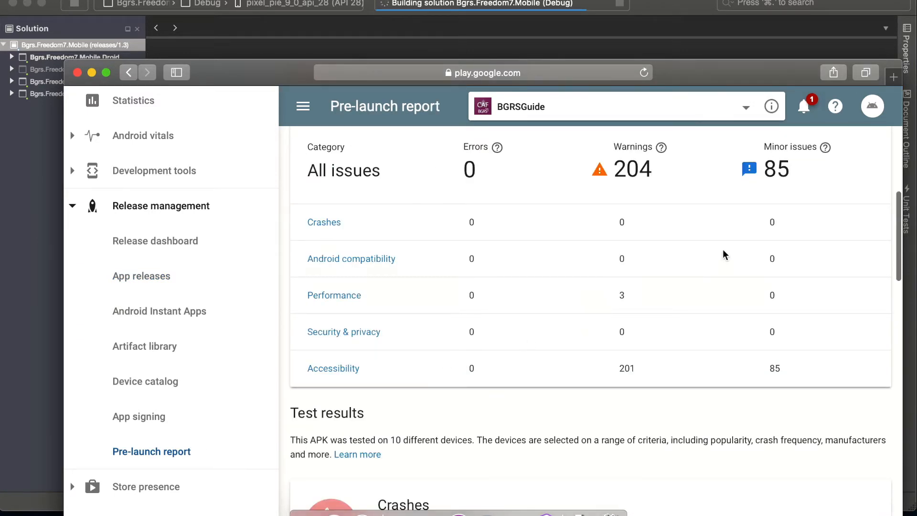
pyautogui.scroll(2, 707, 285)
pyautogui.scroll(10, 708, 286)
pyautogui.scroll(-5, 707, 286)
pyautogui.scroll(-4, 706, 282)
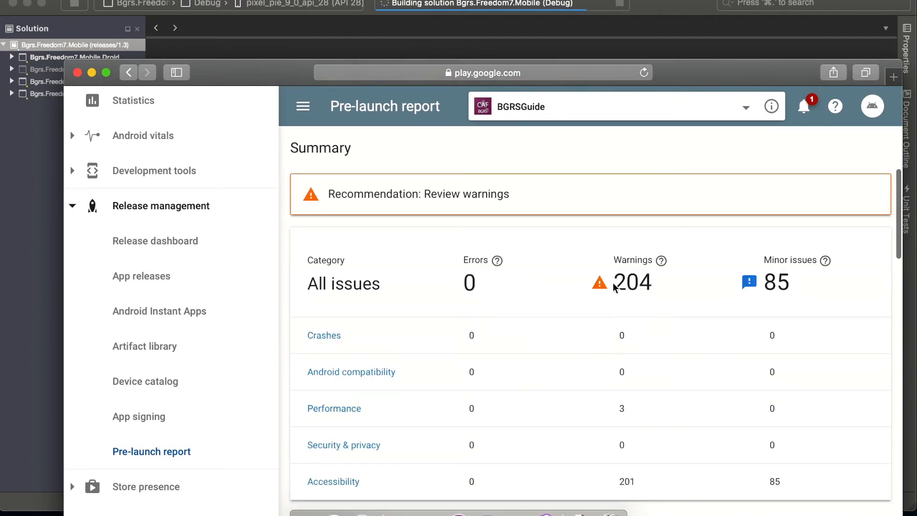
pyautogui.scroll(-10, 684, 299)
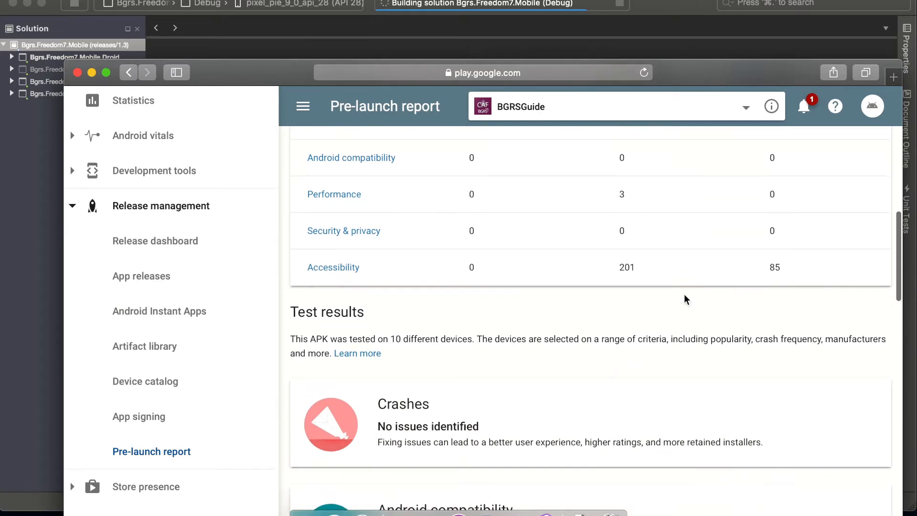
pyautogui.scroll(-1, 685, 300)
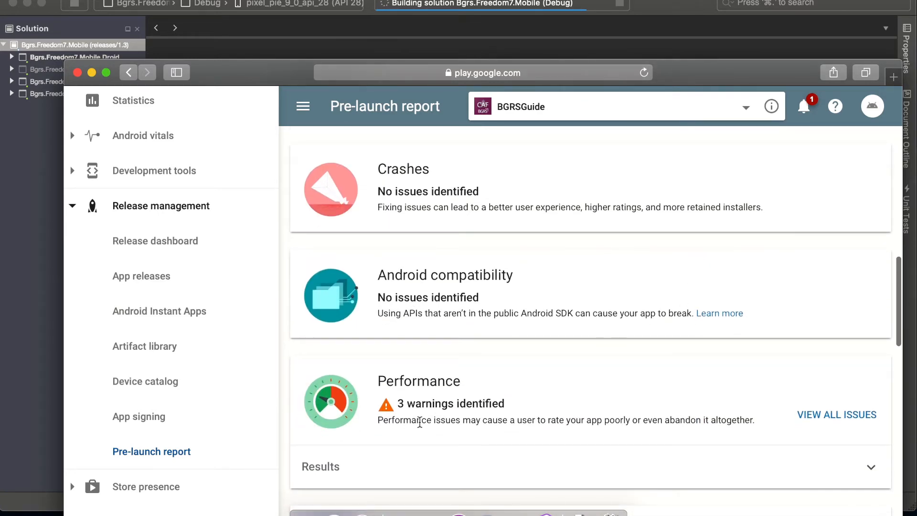
pyautogui.scroll(12, 535, 354)
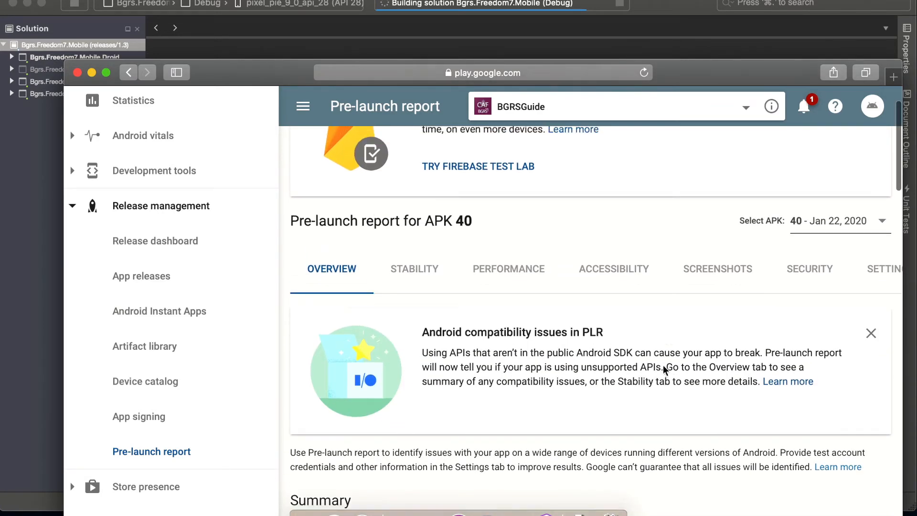
# - View the list of APK versions that have a pre-launch report, and close it without changing the selected APK
pyautogui.click(849, 226)
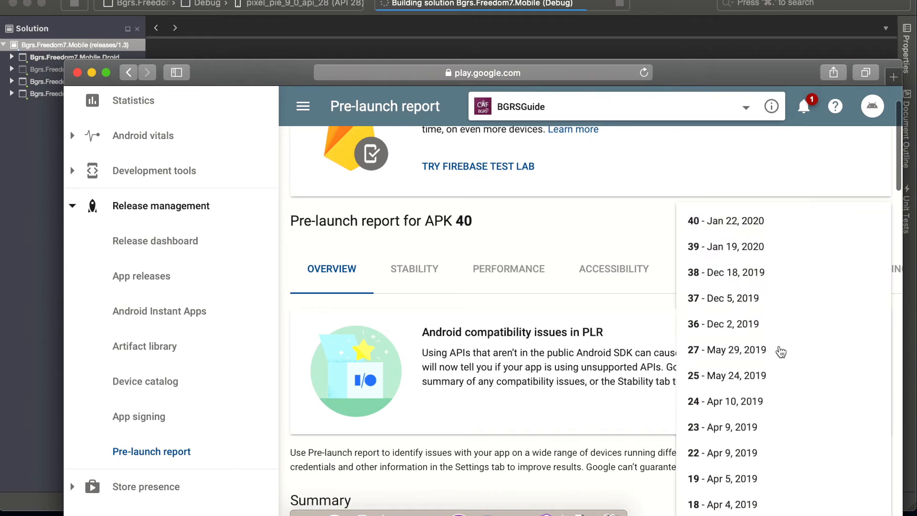
pyautogui.scroll(-1, 781, 353)
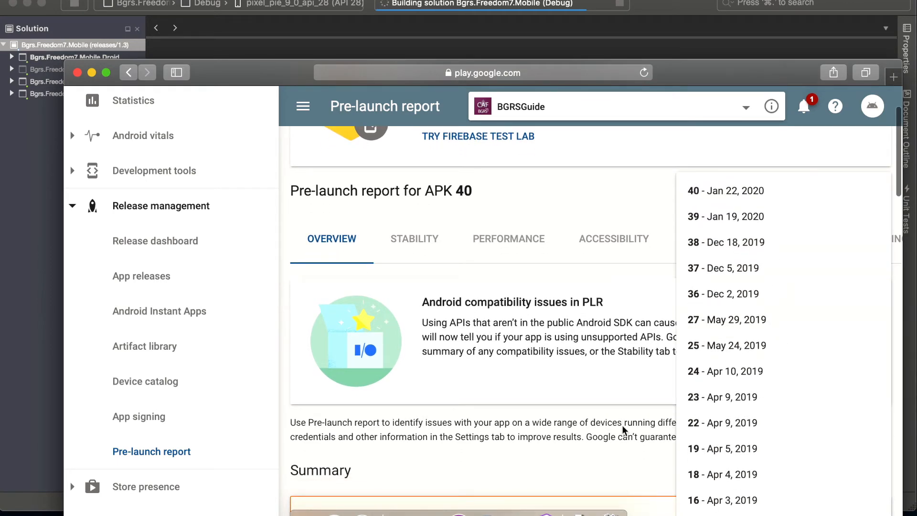
pyautogui.scroll(-3, 621, 404)
pyautogui.click(556, 372)
pyautogui.scroll(5, 556, 372)
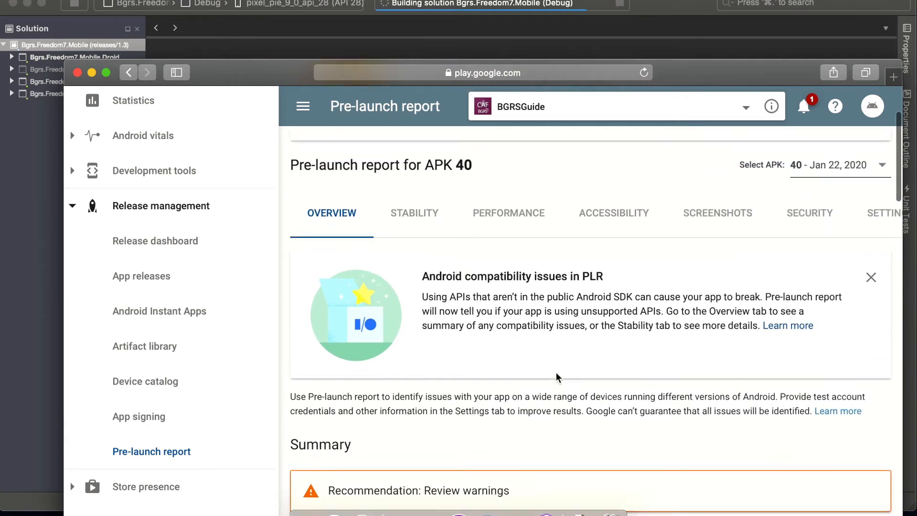
# - Examine the Stability and Performance results of the pre-launch report, and return to the app releases page
pyautogui.click(432, 338)
pyautogui.scroll(-5, 554, 337)
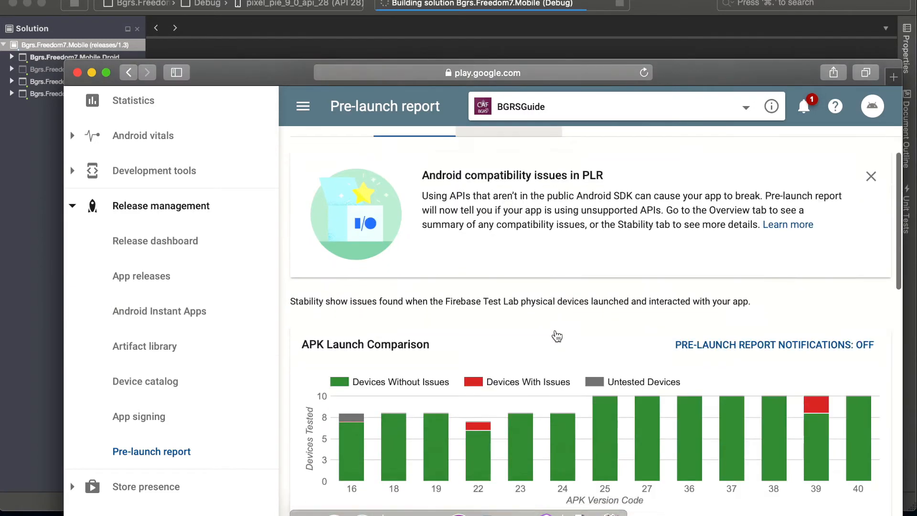
pyautogui.scroll(3, 504, 269)
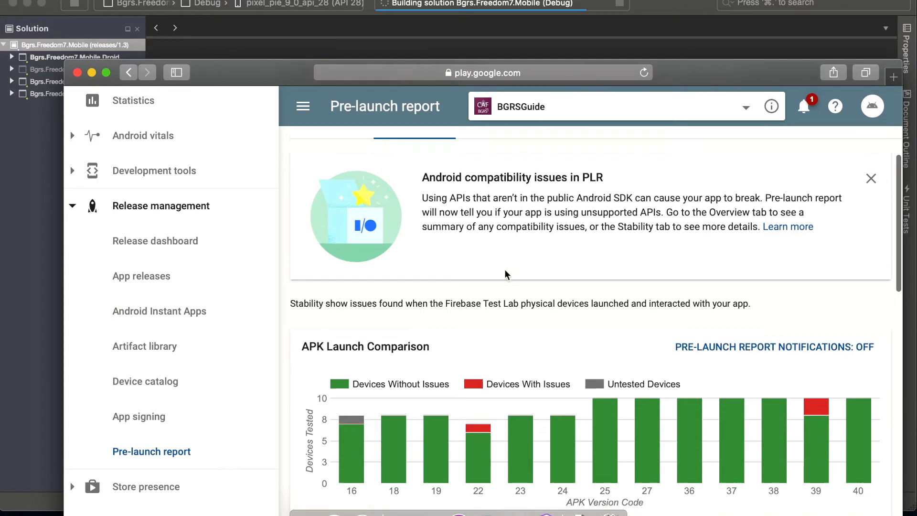
pyautogui.click(509, 213)
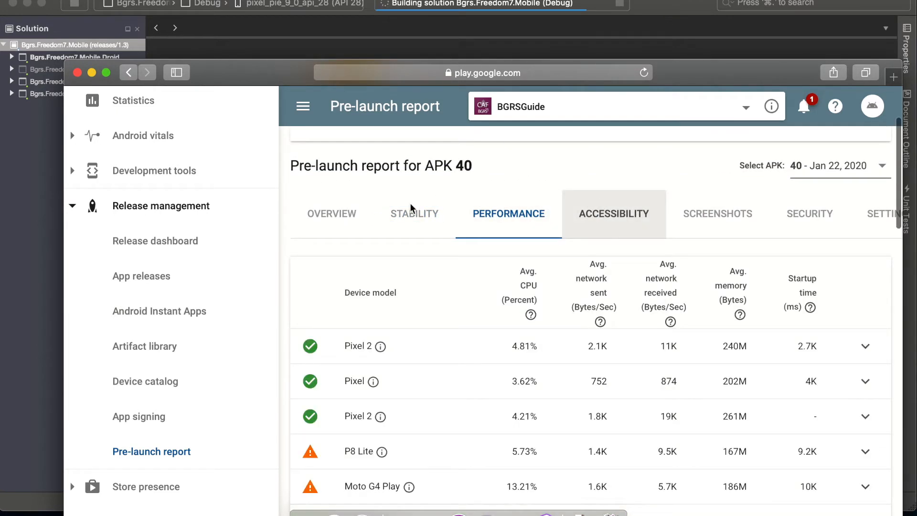
pyautogui.scroll(-5, 336, 314)
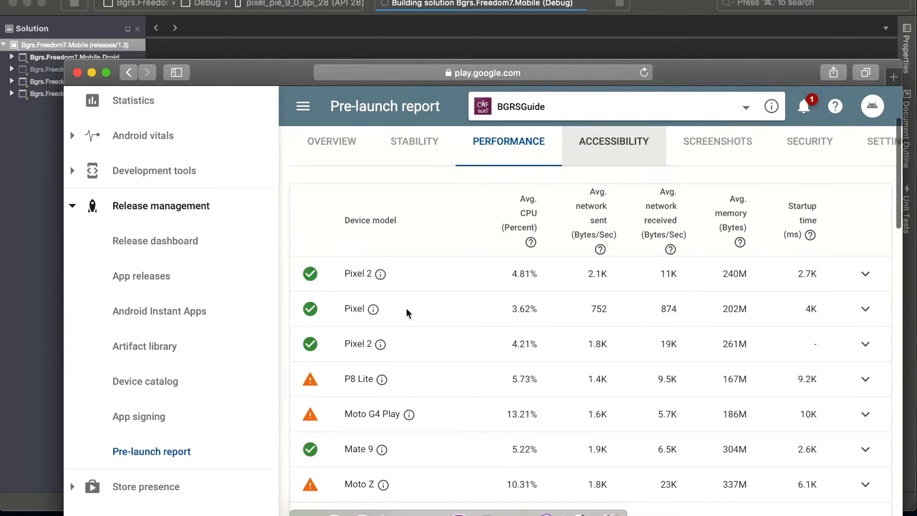
pyautogui.scroll(7, 447, 337)
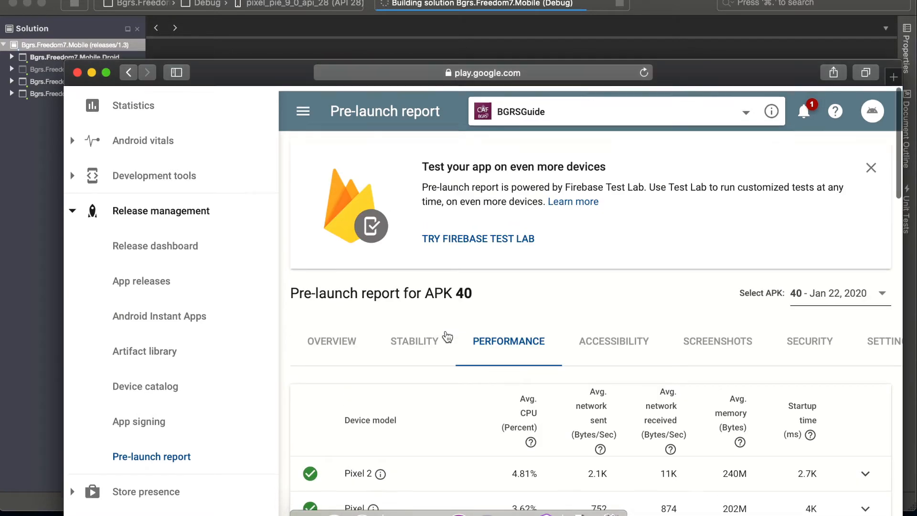
pyautogui.click(128, 273)
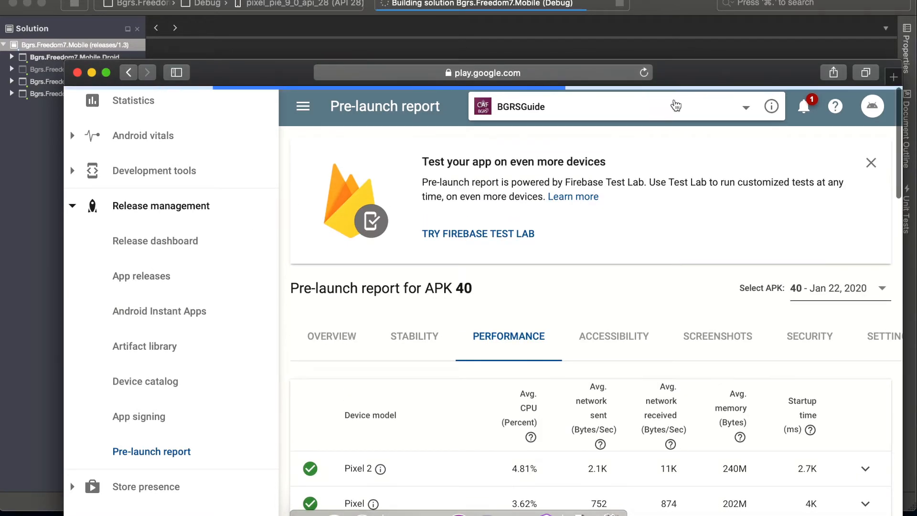
# - Switch to Visual Studio and set the solution's build configuration to Release
pyautogui.click(709, 5)
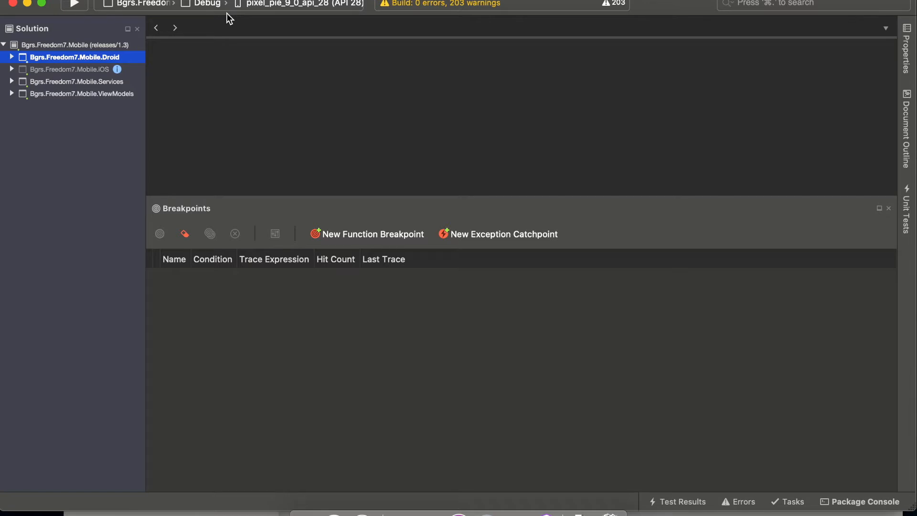
pyautogui.click(203, 9)
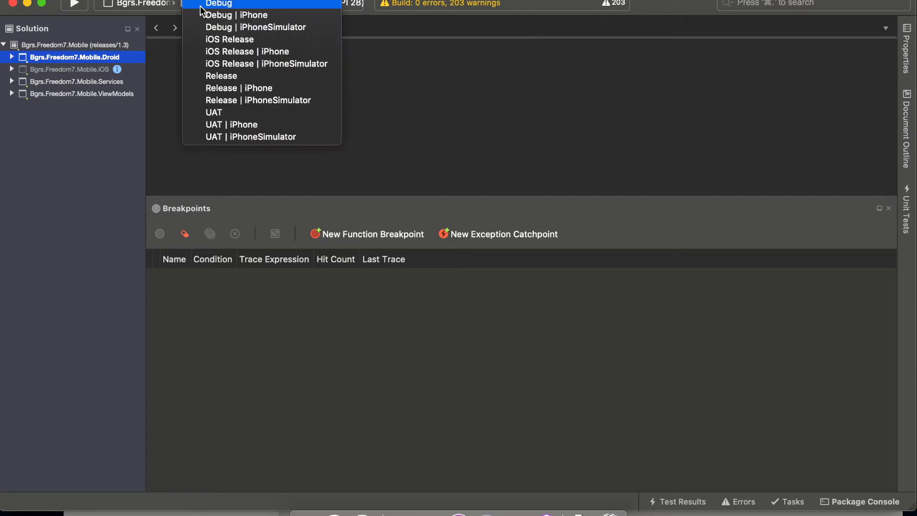
pyautogui.click(213, 77)
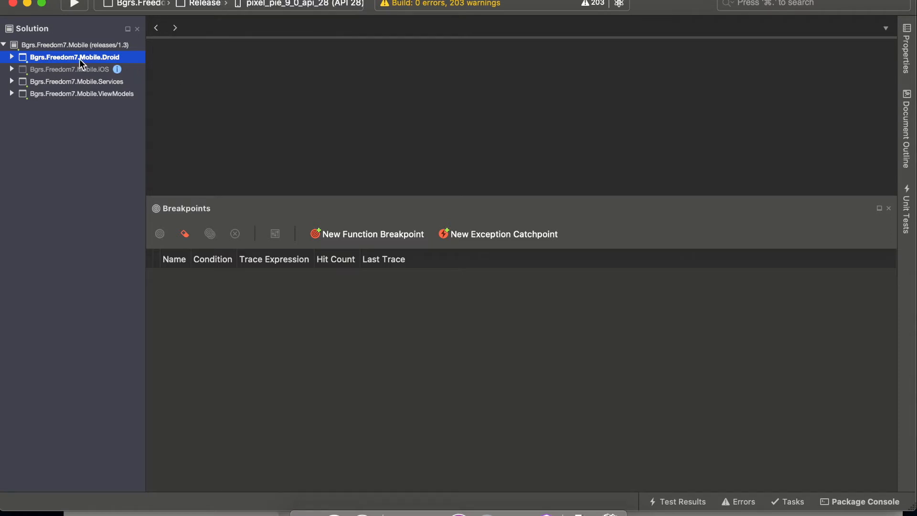
# - Open the Bgrs.Freedom7.Mobile.Droid project options and examine the Release Android Build settings for General, Linker and Advanced, including the supported ABIs
pyautogui.click(11, 58)
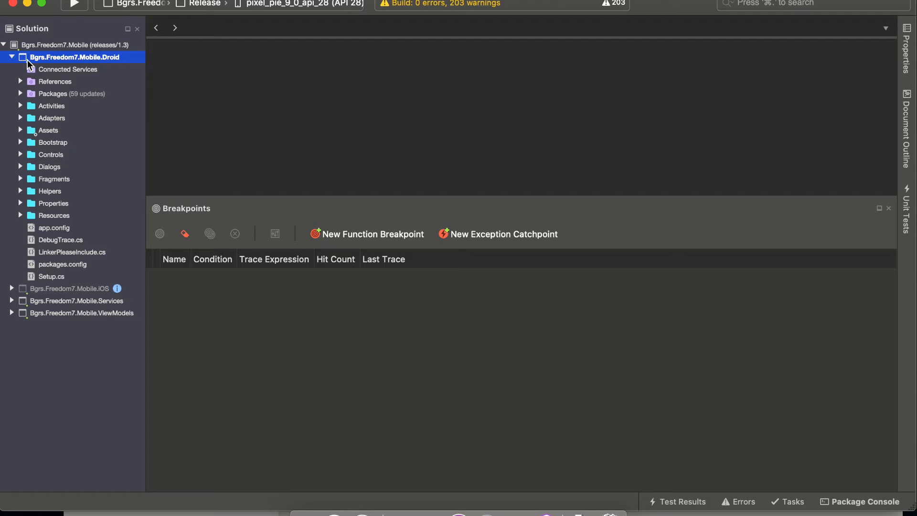
pyautogui.doubleClick(27, 59)
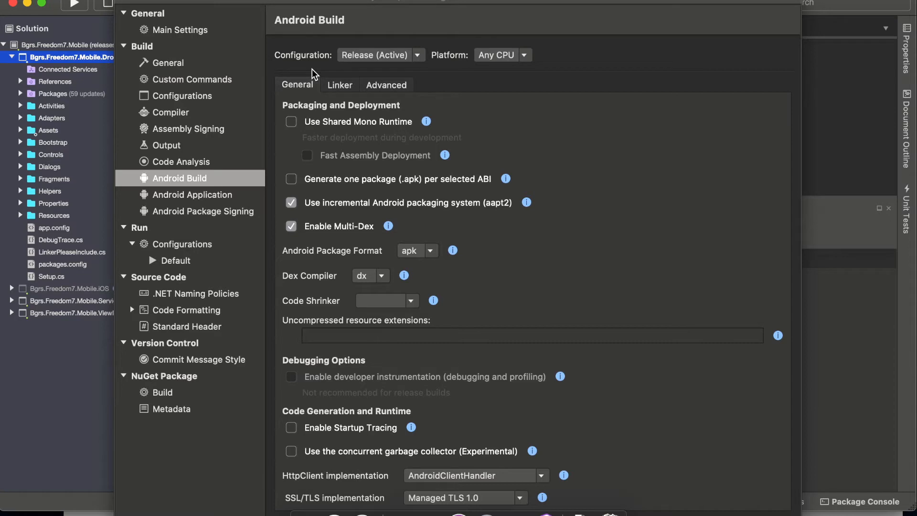
pyautogui.click(340, 87)
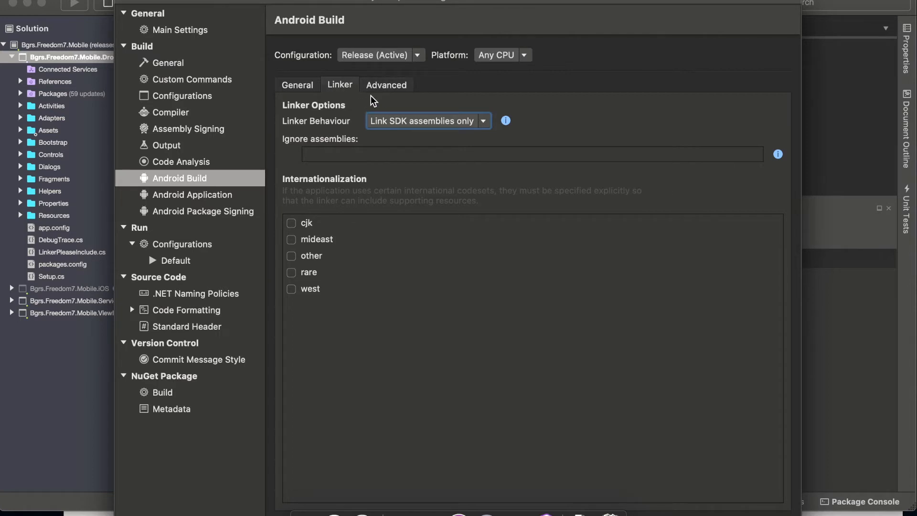
pyautogui.click(382, 87)
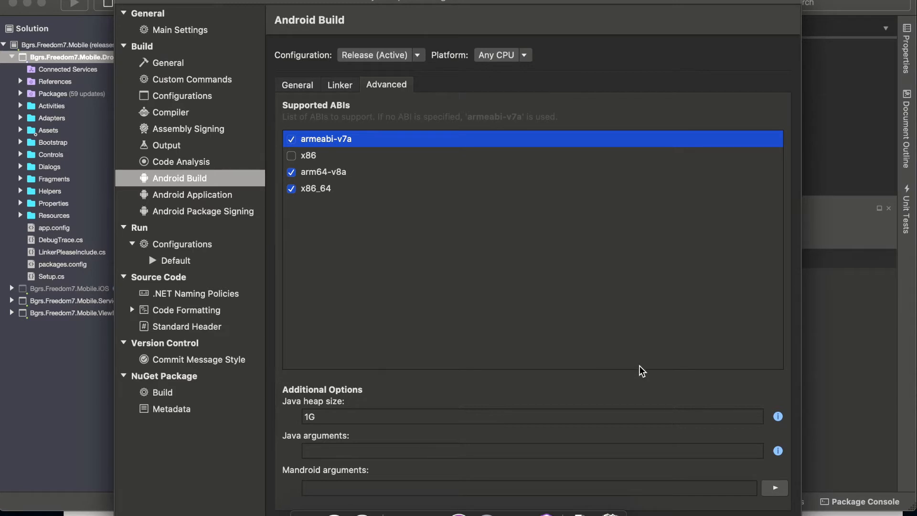
pyautogui.click(724, 515)
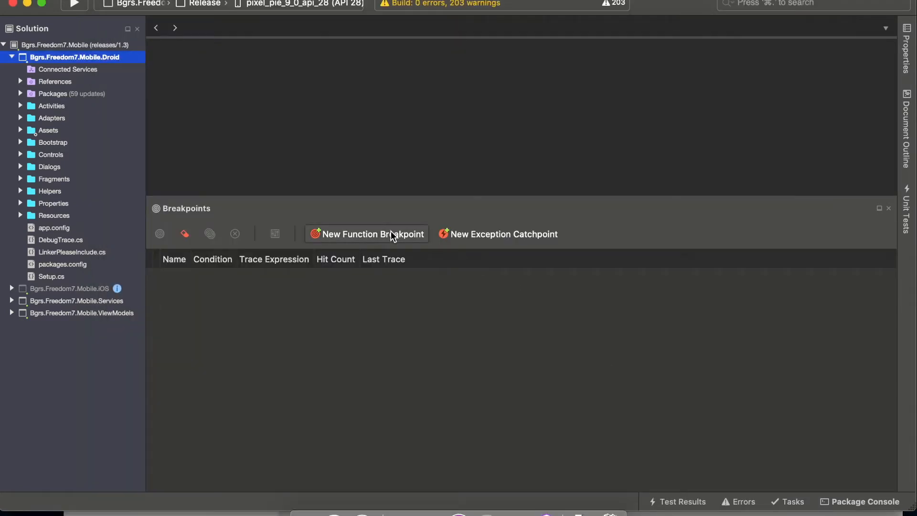
# - Run the Droid project in Release configuration on the pixel_pie_9_0_api_28 emulator, and return the emulator to its home screen
pyautogui.click(74, 4)
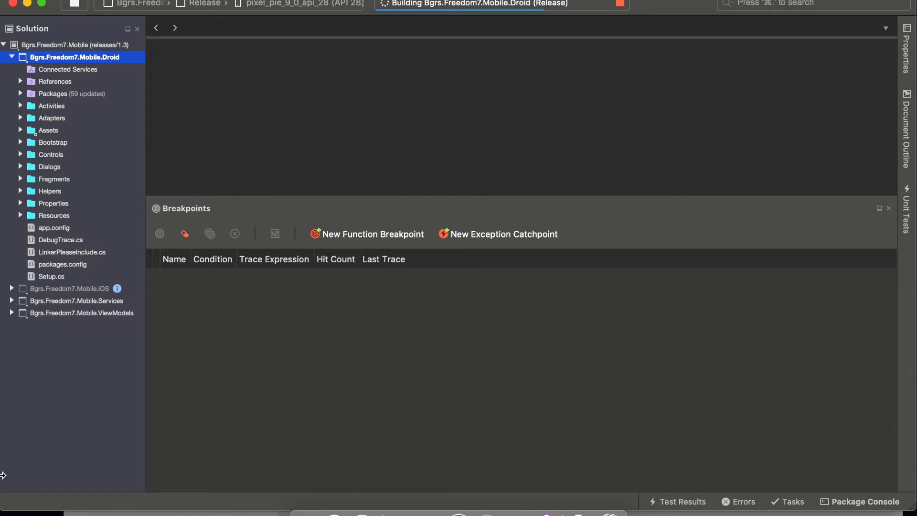
pyautogui.click(400, 513)
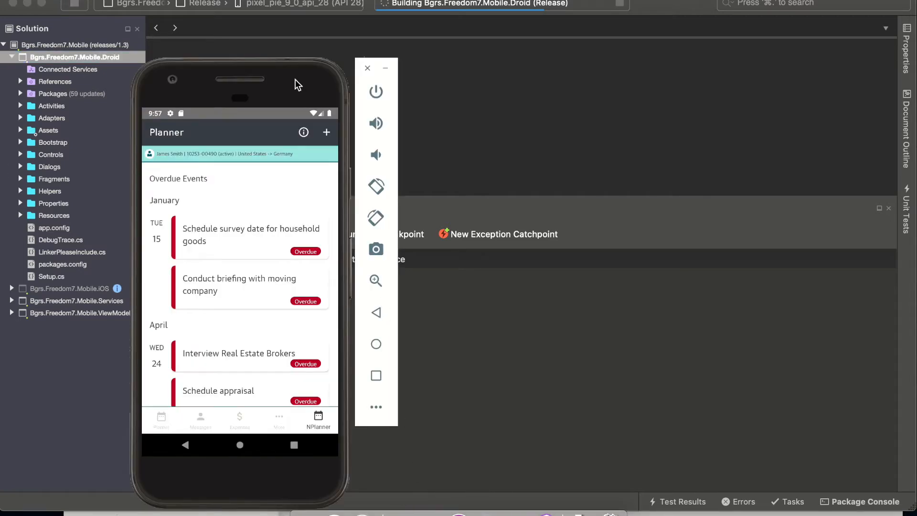
pyautogui.moveTo(278, 78); pyautogui.dragTo(223, 101)
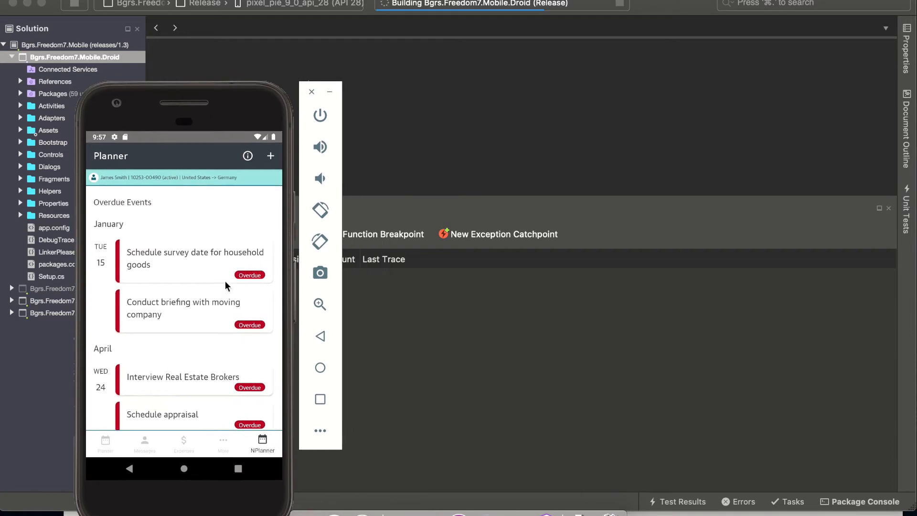
pyautogui.click(186, 470)
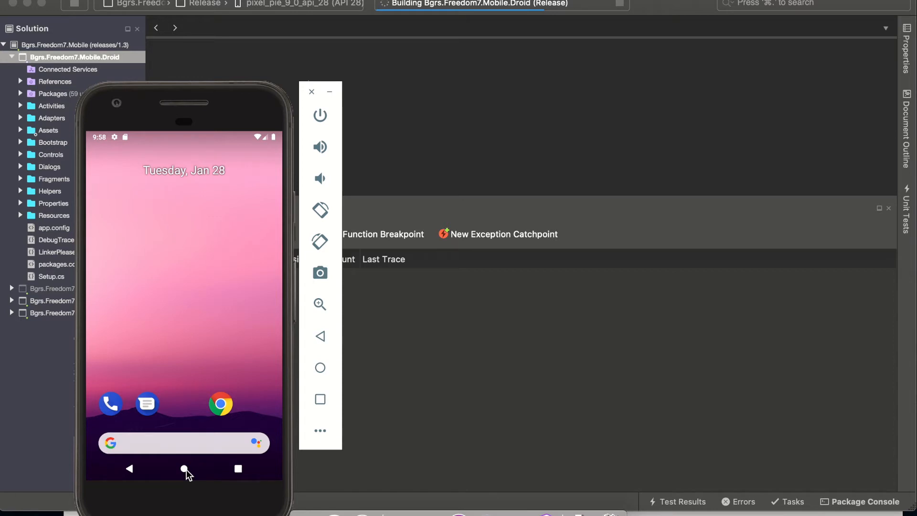
# - Show the build output of the running Release build and read through its log
pyautogui.click(451, 3)
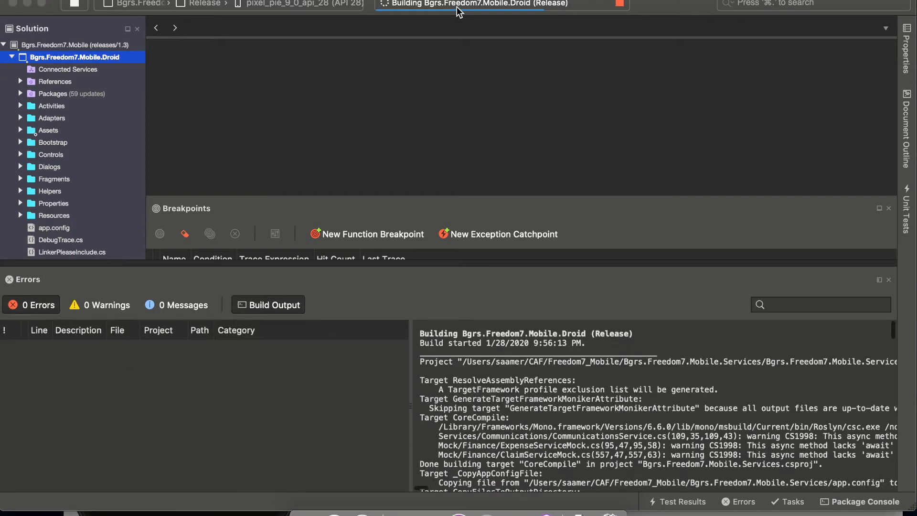
pyautogui.click(457, 487)
pyautogui.scroll(-10, 458, 482)
pyautogui.scroll(-10, 458, 479)
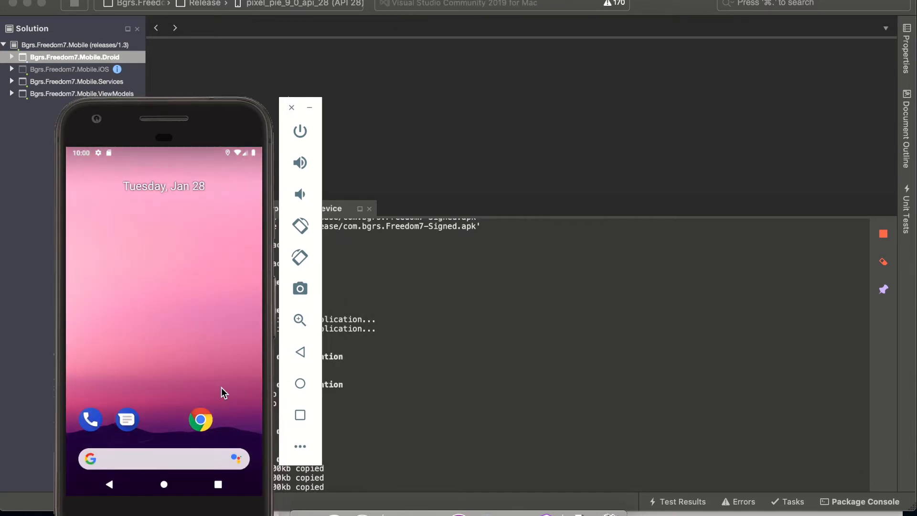
# - Open the emulator's app list and sign in to the BGRS app by entering the account password
pyautogui.moveTo(212, 394); pyautogui.dragTo(213, 287)
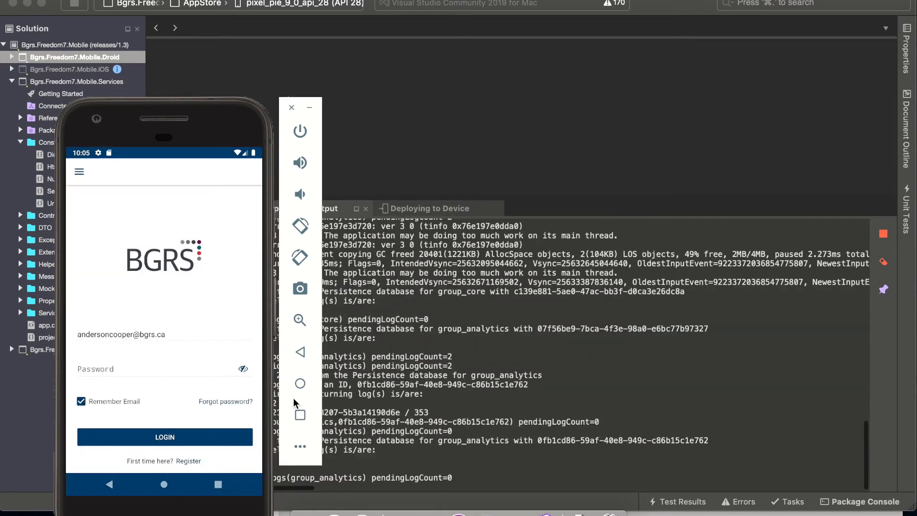
pyautogui.click(186, 372)
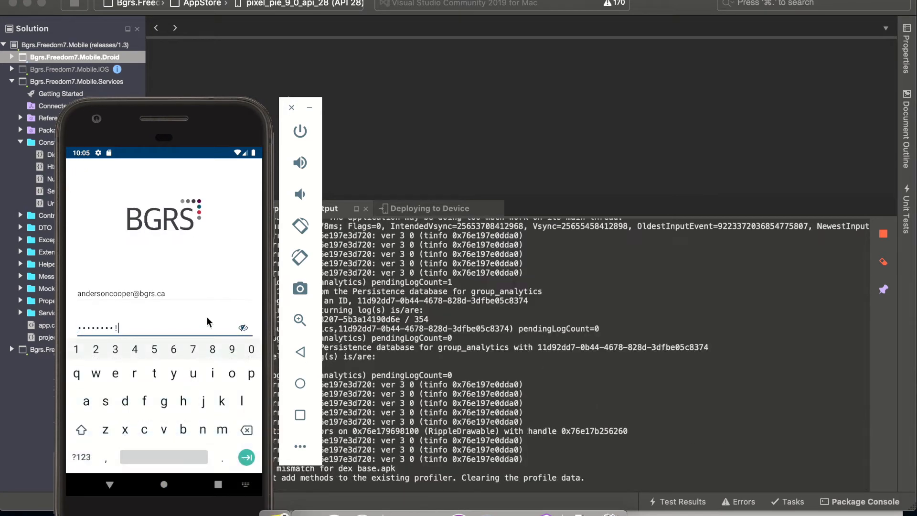
pyautogui.scroll(-1, 207, 321)
pyautogui.click(181, 325)
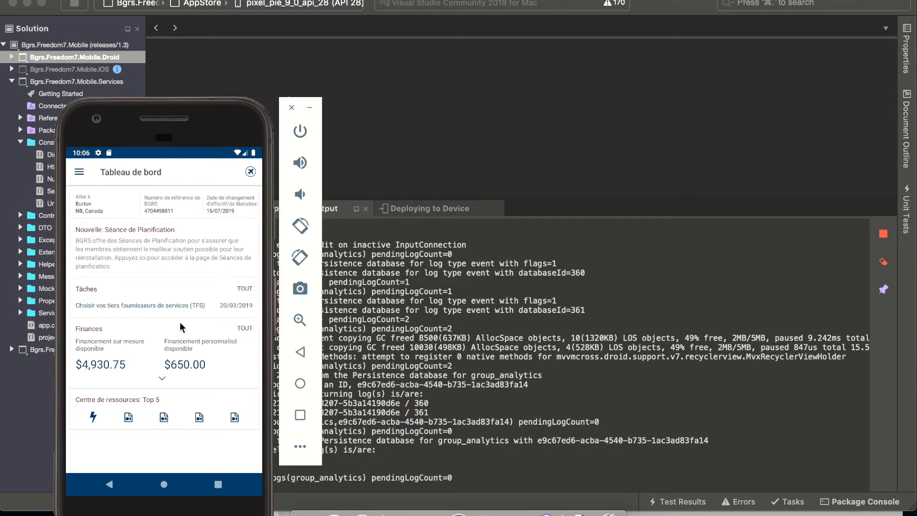
# - Archive the Bgrs.Freedom7.Mobile.Droid project for publishing
pyautogui.click(54, 57)
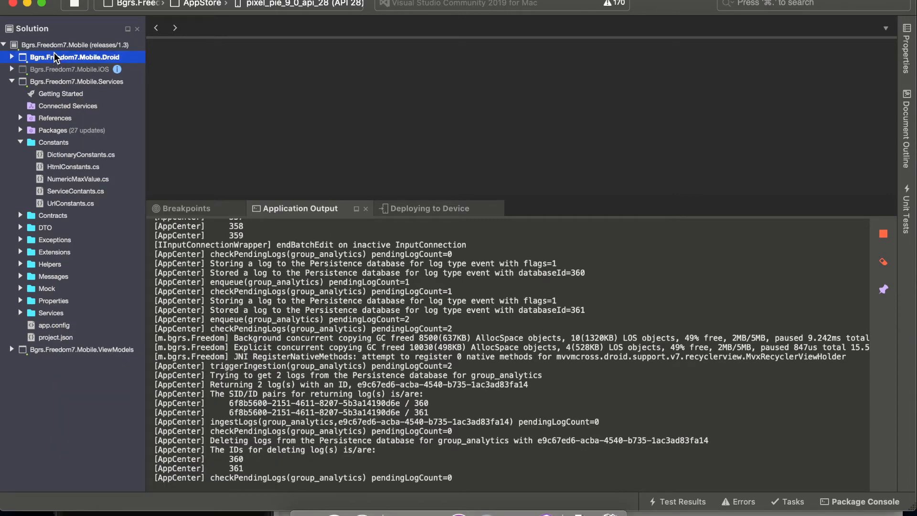
pyautogui.rightClick(56, 58)
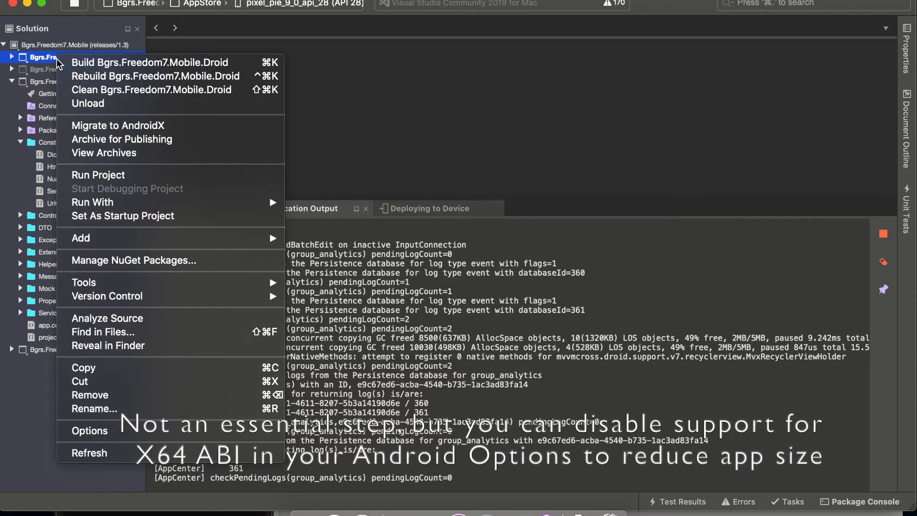
pyautogui.click(168, 141)
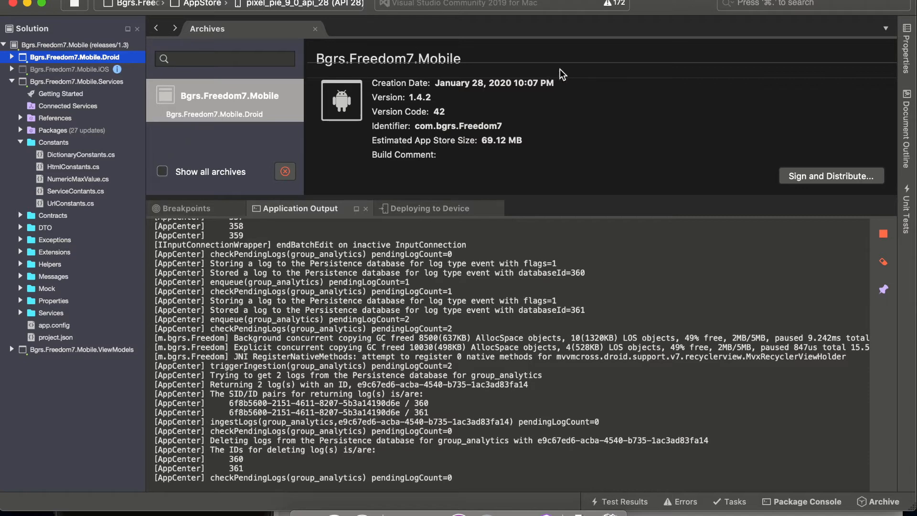
# - Start signing and distributing the new archive through the Ad Hoc channel, using the android123456 signing certificate
pyautogui.click(815, 176)
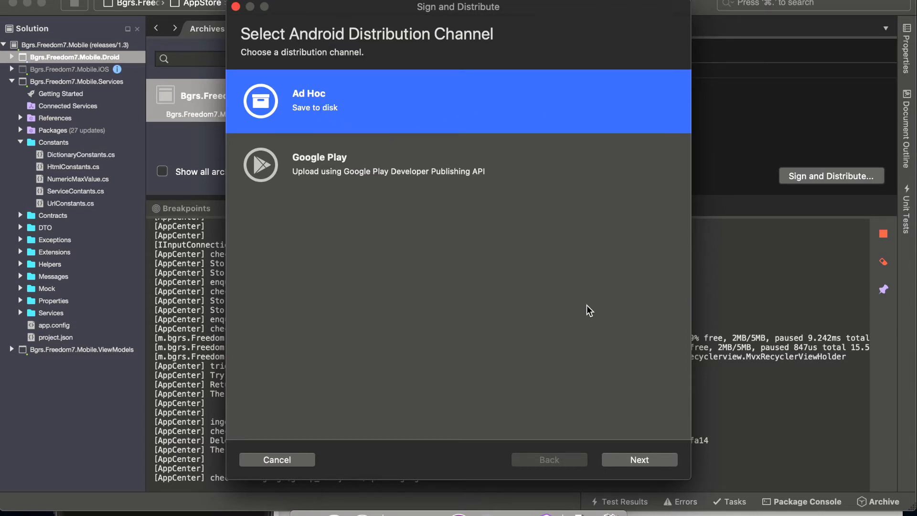
pyautogui.click(643, 462)
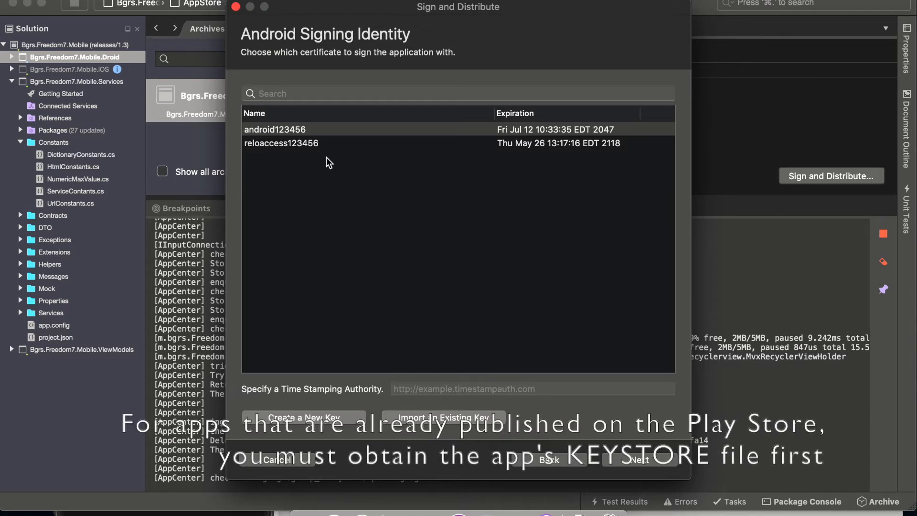
pyautogui.click(319, 131)
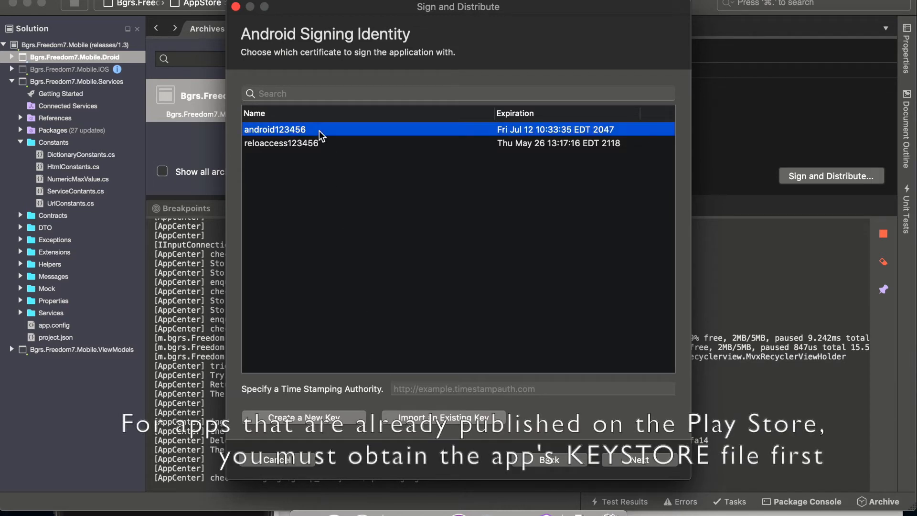
pyautogui.click(635, 462)
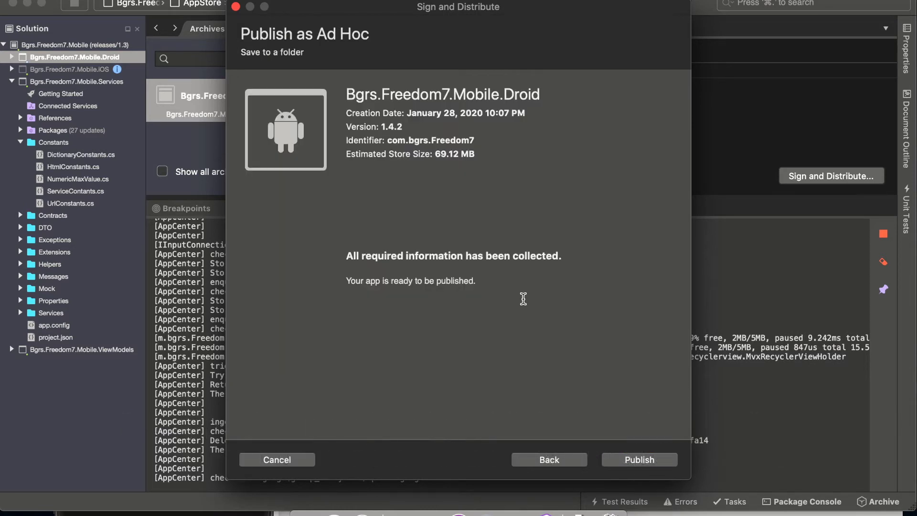
# - Publish the package to the Desktop as com.bgrs.Freedom7.apk, and enter the signing certificate's password
pyautogui.click(662, 463)
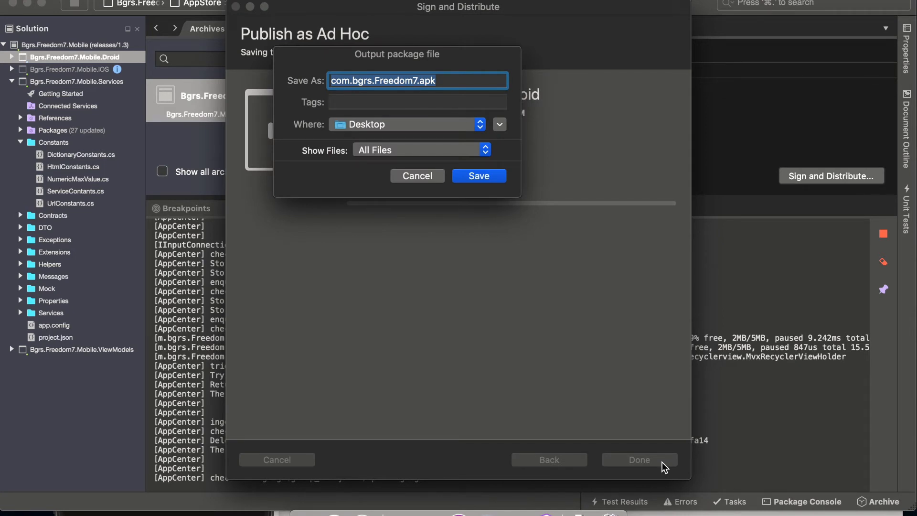
pyautogui.click(479, 176)
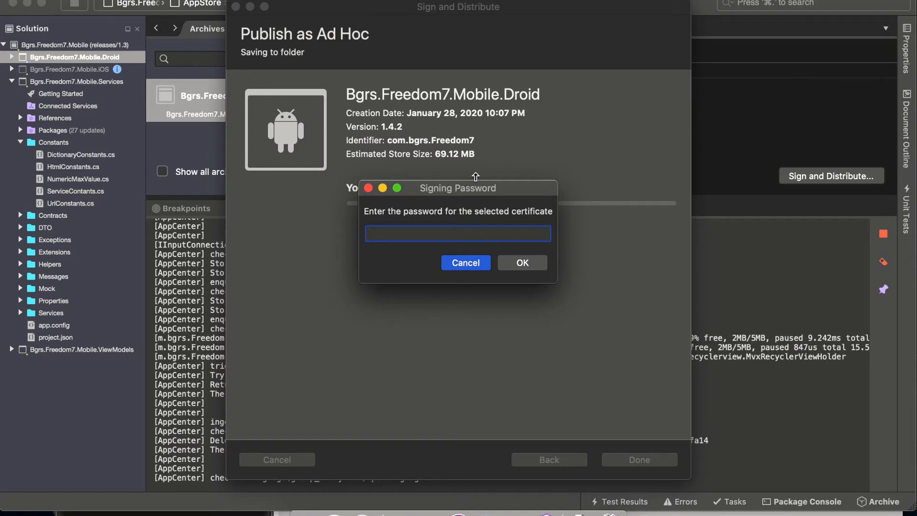
pyautogui.write('••••••')
pyautogui.click(524, 267)
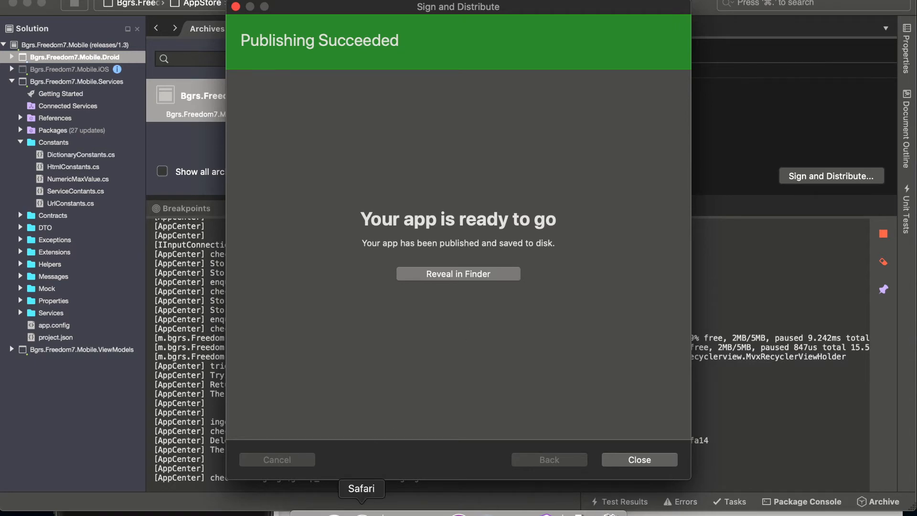
# - Switch to Google Play Console in Safari and create a new release on the internal test track
pyautogui.click(362, 513)
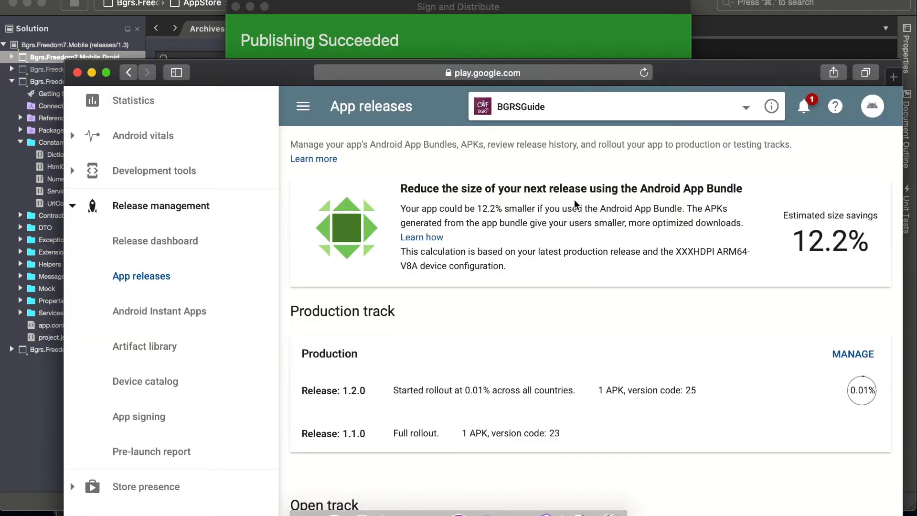
pyautogui.scroll(-15, 460, 367)
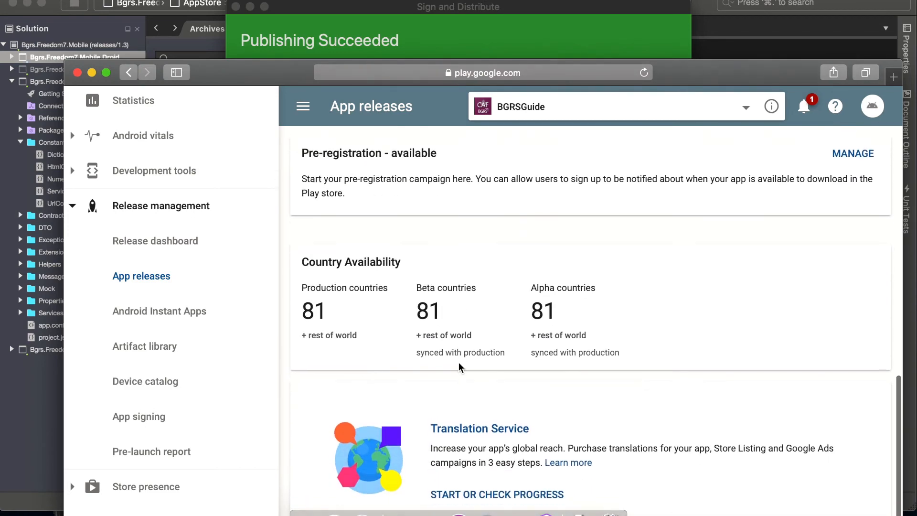
pyautogui.scroll(-2, 459, 364)
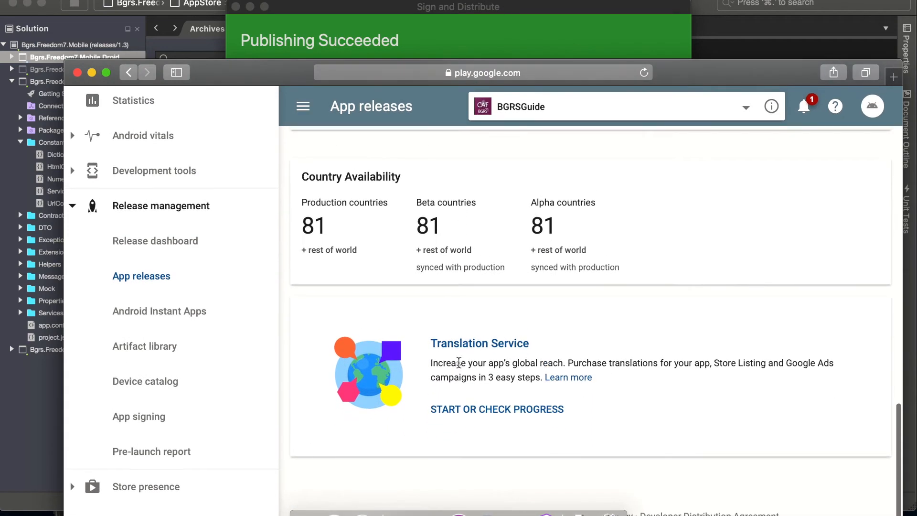
pyautogui.scroll(8, 435, 348)
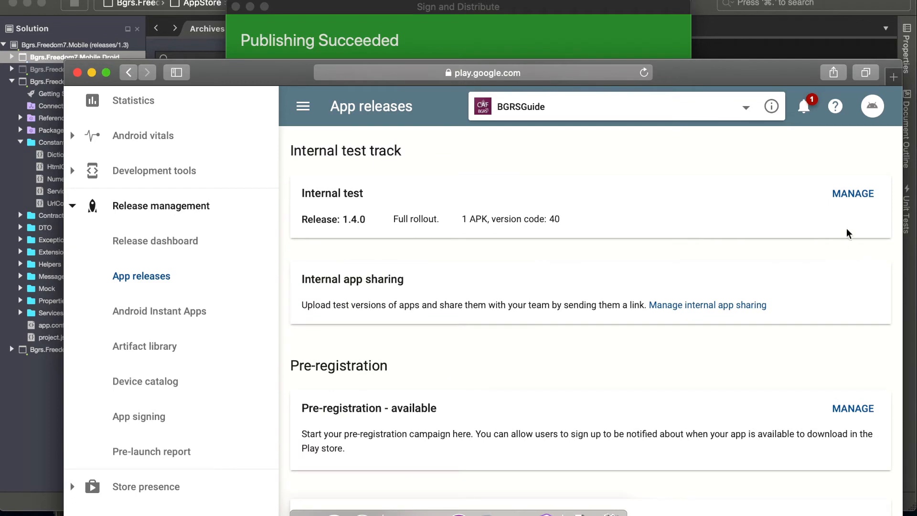
pyautogui.click(843, 196)
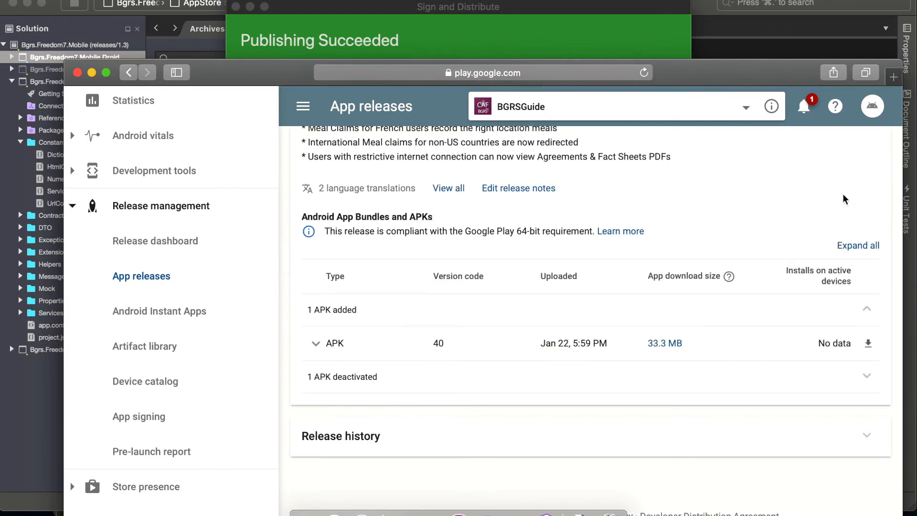
pyautogui.scroll(5, 541, 409)
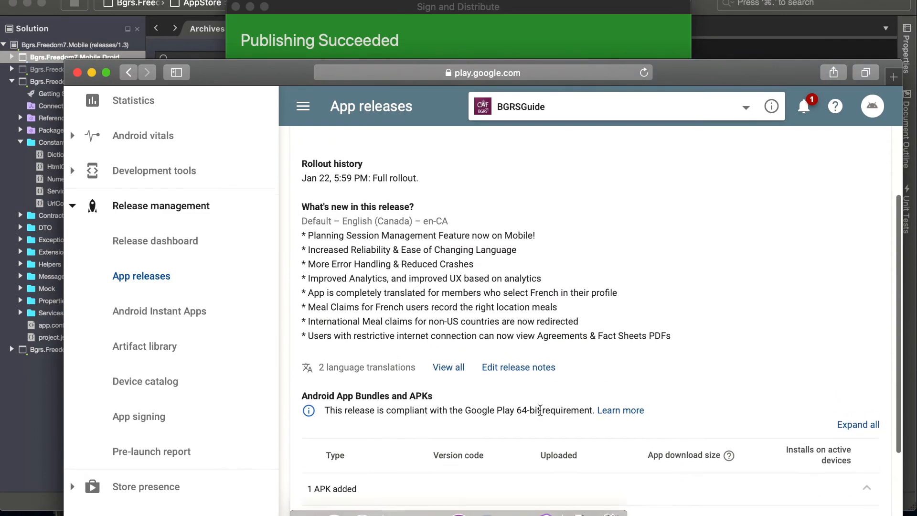
pyautogui.scroll(5, 541, 410)
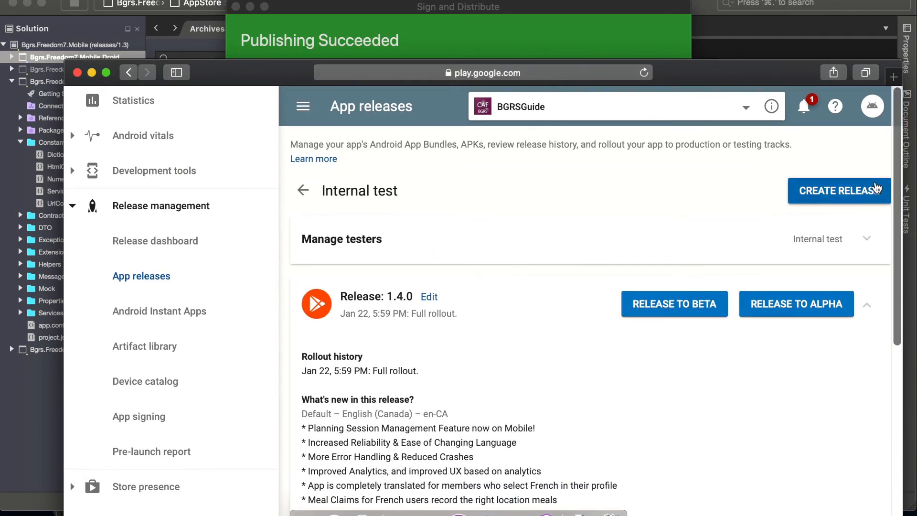
pyautogui.click(866, 195)
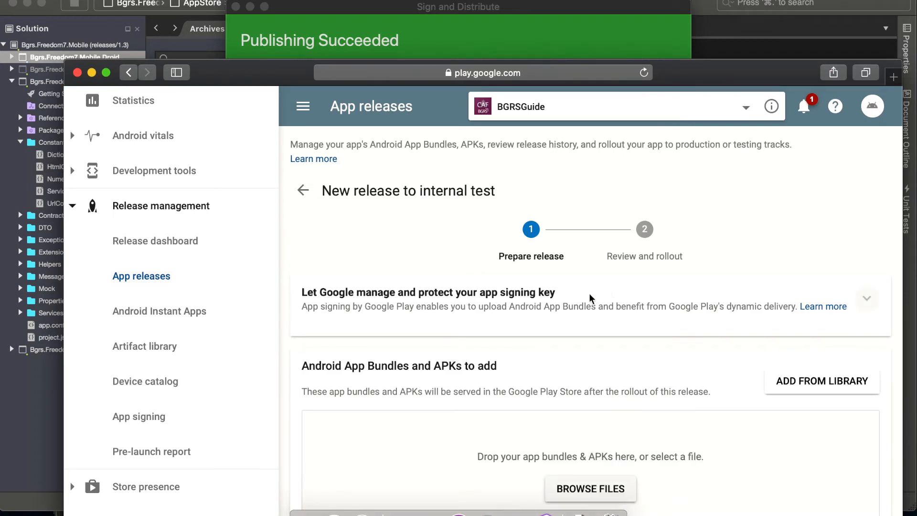
# - Upload com.bgrs.Freedom7-Signed.apk from the Desktop to the new internal test release
pyautogui.click(593, 489)
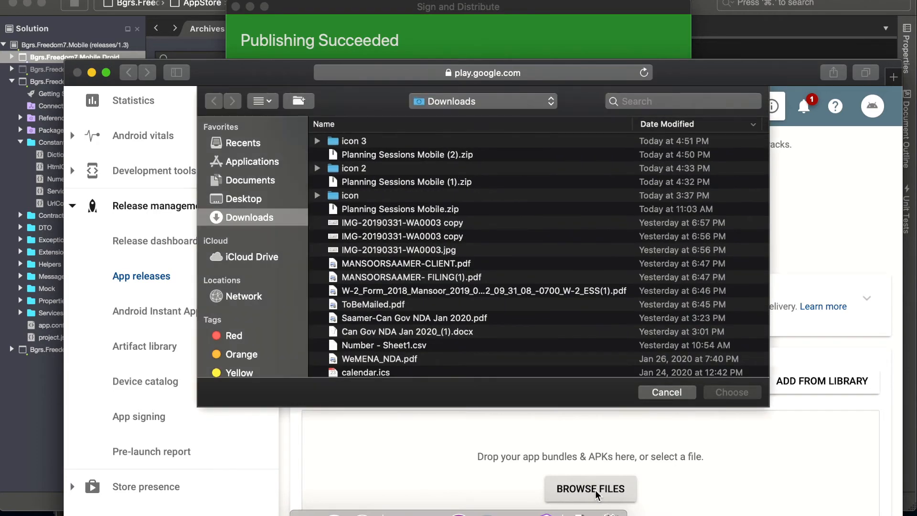
pyautogui.click(229, 200)
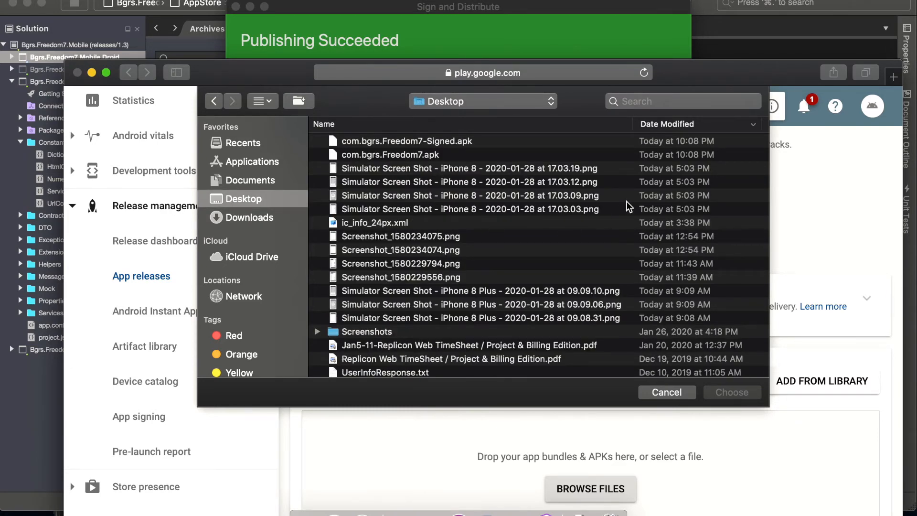
pyautogui.hscroll(5, 674, 262)
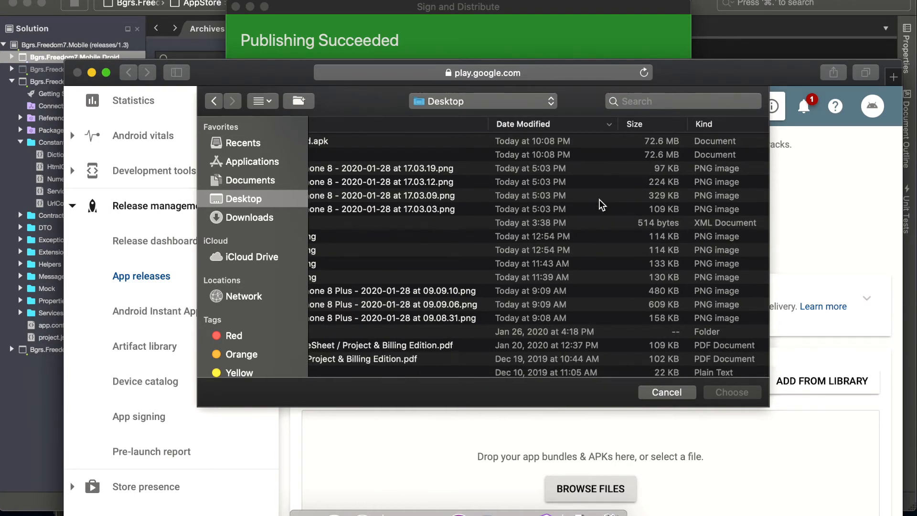
pyautogui.hscroll(-5, 520, 175)
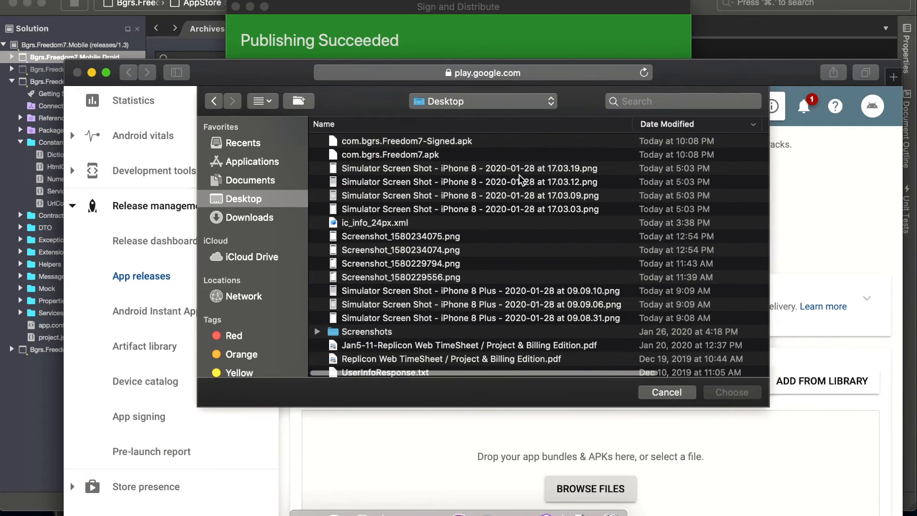
pyautogui.click(344, 141)
pyautogui.click(733, 393)
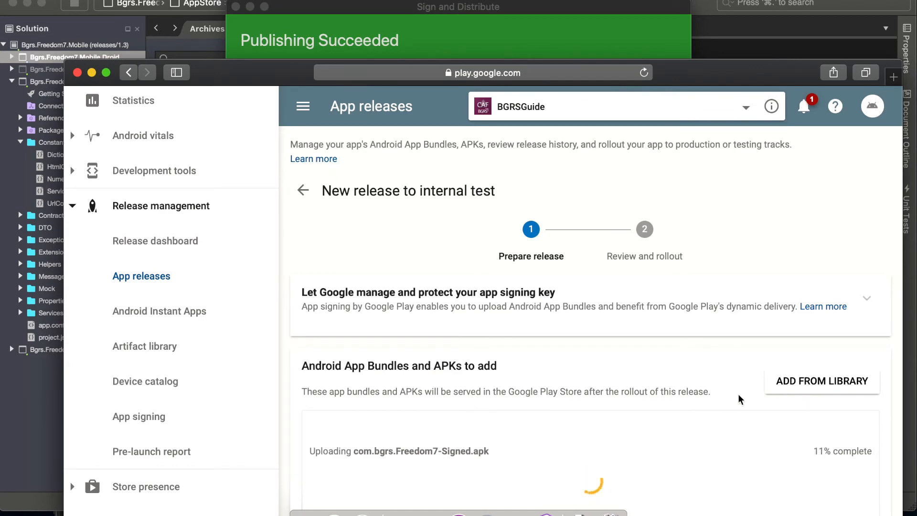
# - Name the release 1.4.2-prod
pyautogui.scroll(-8, 738, 395)
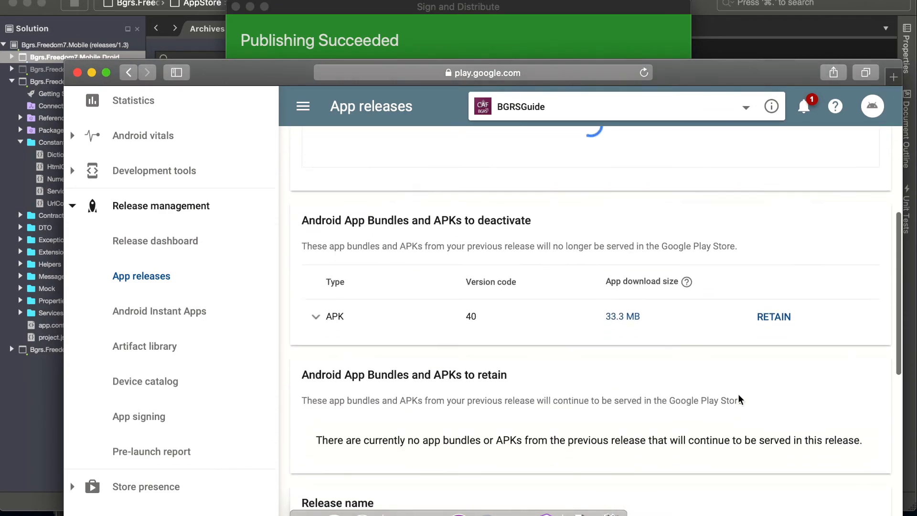
pyautogui.scroll(-12, 738, 395)
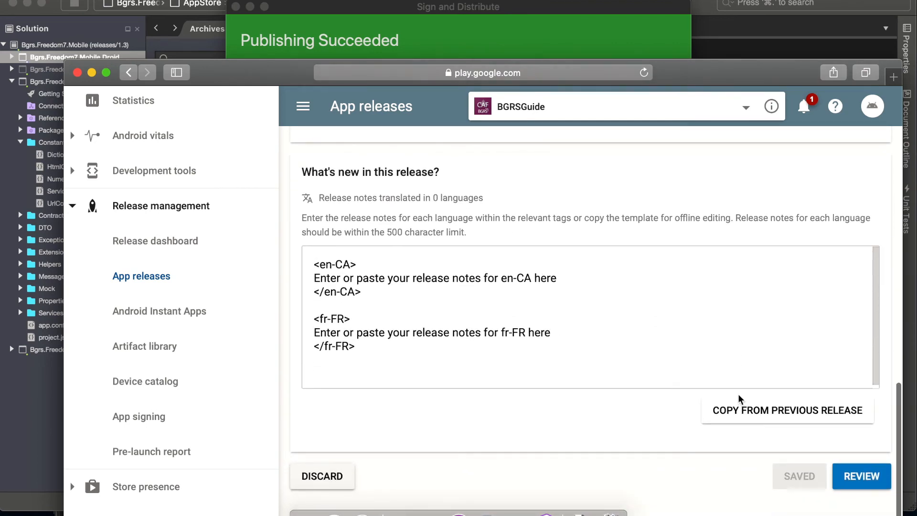
pyautogui.scroll(3, 717, 334)
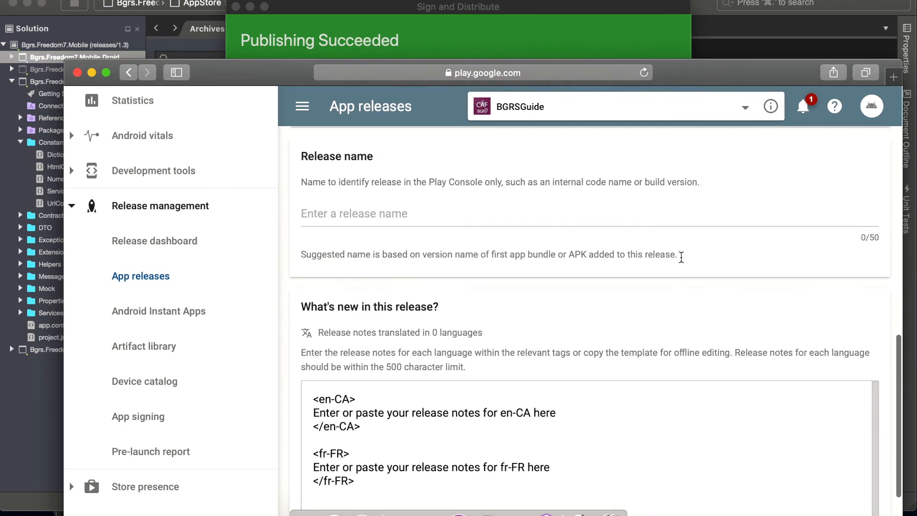
pyautogui.click(468, 219)
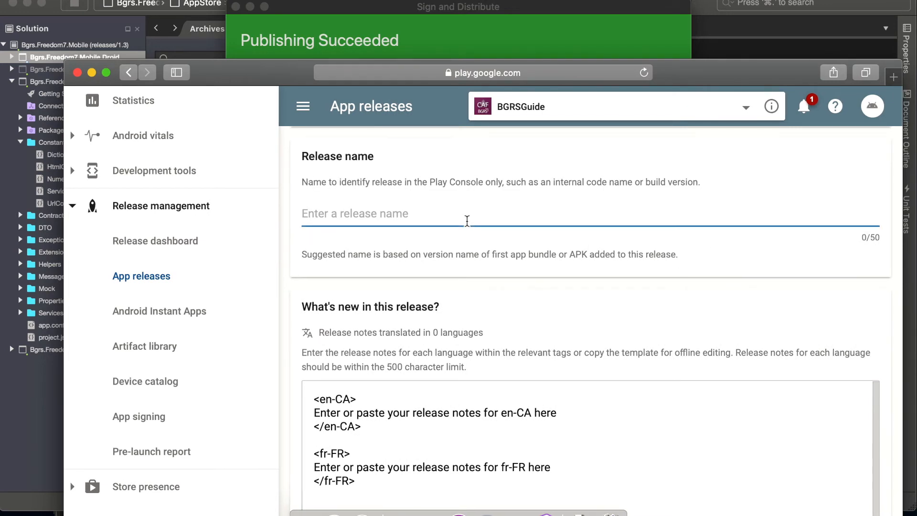
pyautogui.write('1.')
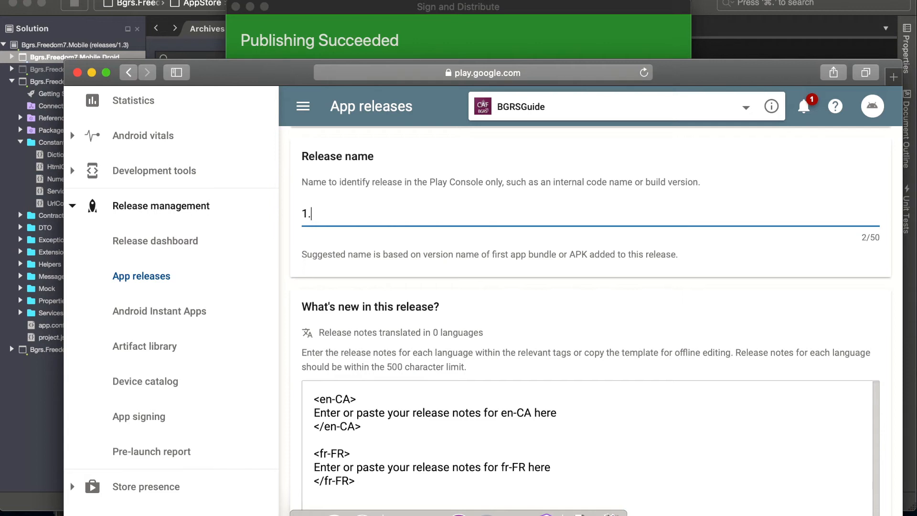
pyautogui.write('4.2 pr')
pyautogui.press('BackSpace')
pyautogui.press('BackSpace')
pyautogui.write('-prod')
# - Compare the version codes and native platforms of the uploaded APK with those of the APK being deactivated
pyautogui.scroll(15, 493, 271)
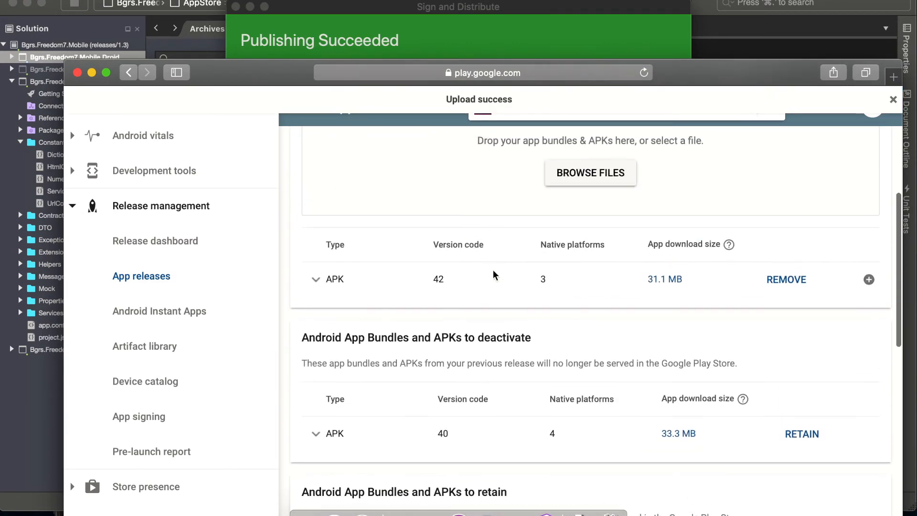
pyautogui.scroll(3, 493, 271)
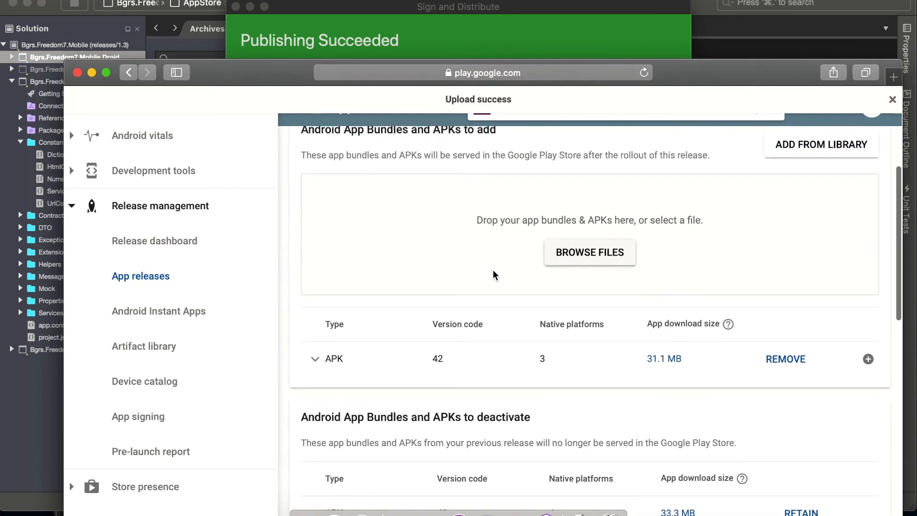
pyautogui.scroll(-7, 493, 270)
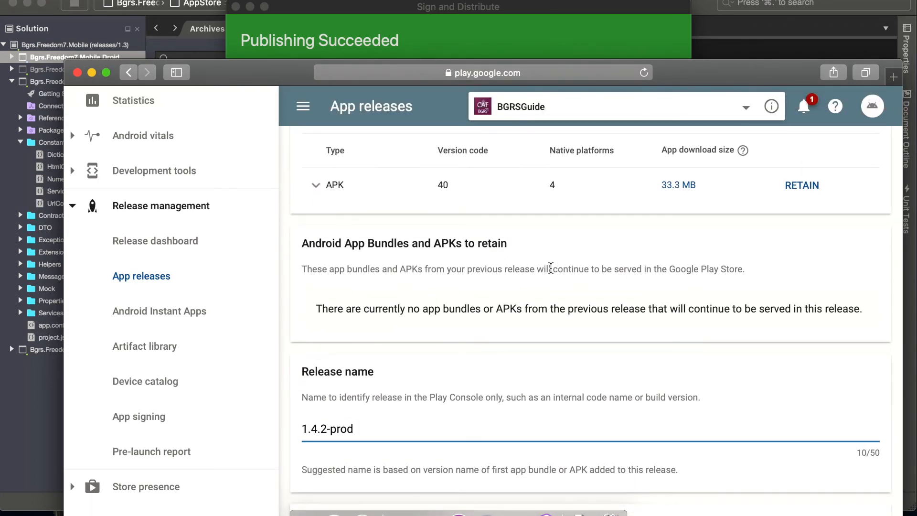
pyautogui.scroll(4, 550, 268)
pyautogui.scroll(-5, 549, 268)
pyautogui.scroll(5, 551, 268)
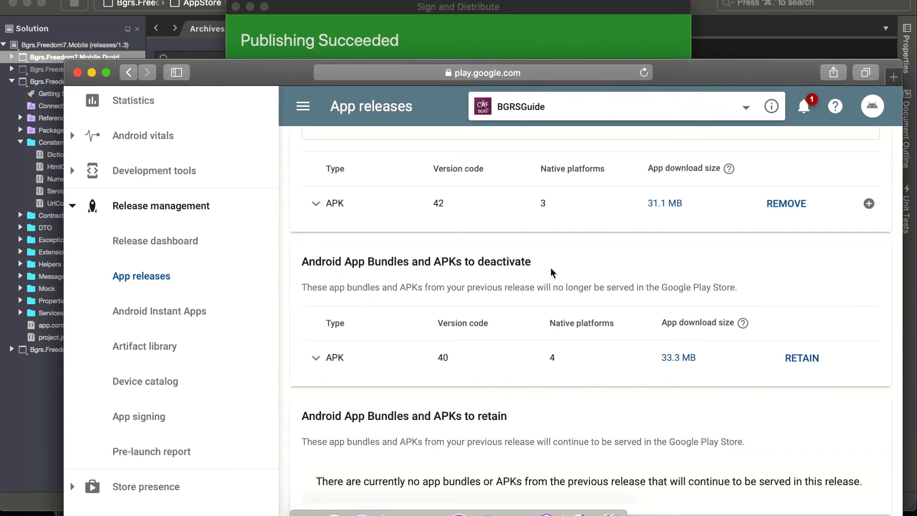
pyautogui.scroll(1, 551, 271)
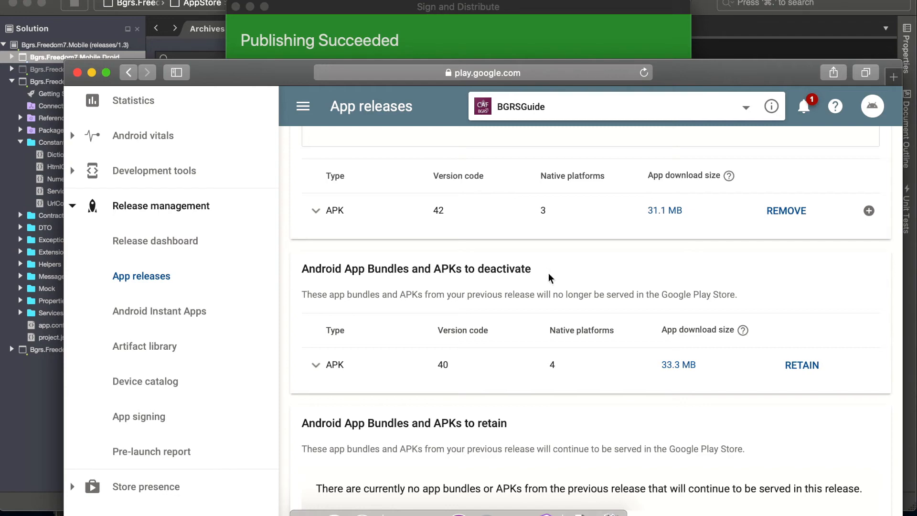
# - Copy the release notes from the previous internal test release 1.4.0, and save the release for review
pyautogui.scroll(-7, 535, 306)
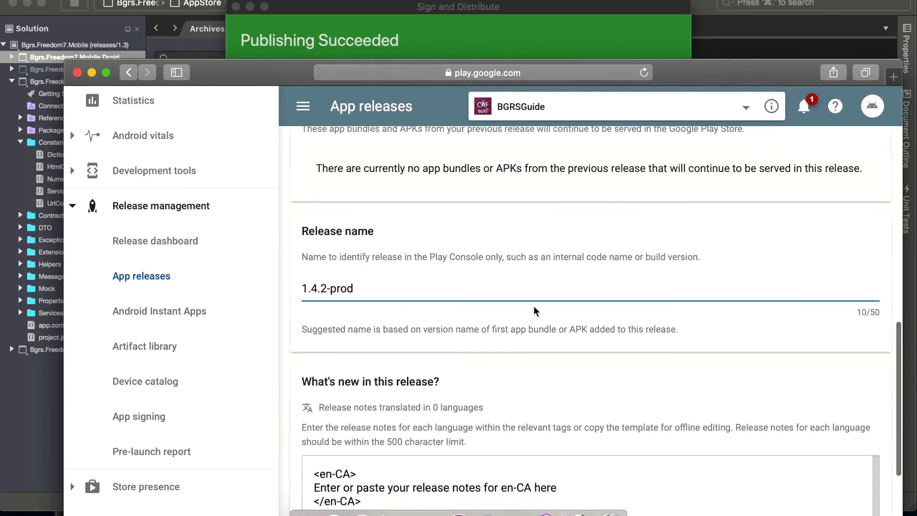
pyautogui.scroll(-4, 535, 306)
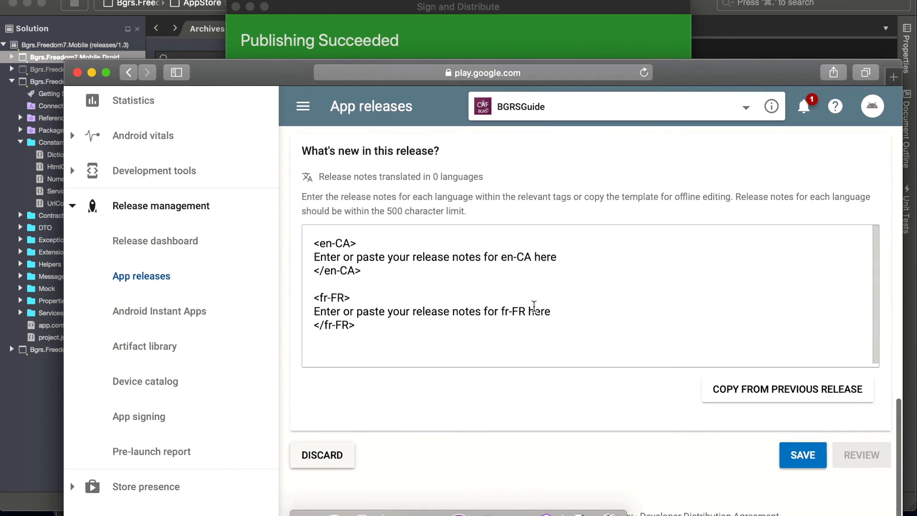
pyautogui.click(736, 394)
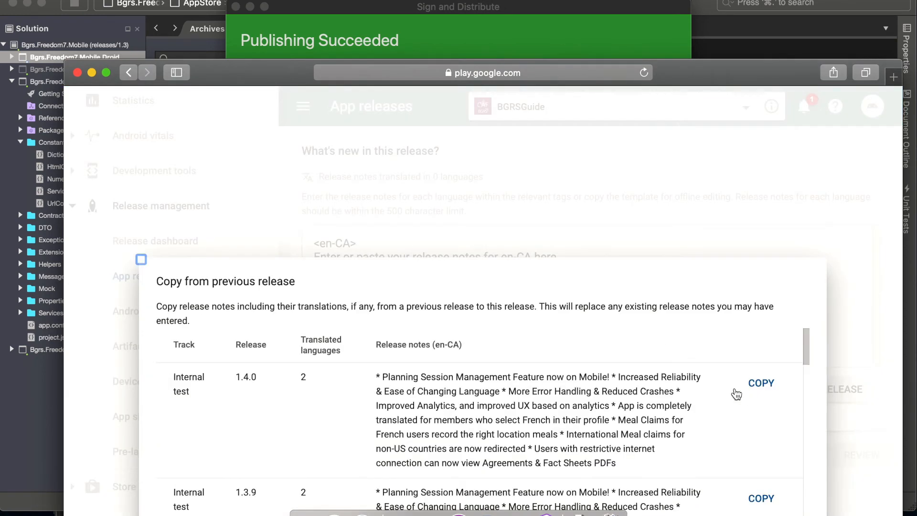
pyautogui.scroll(-2, 734, 393)
pyautogui.scroll(2, 735, 393)
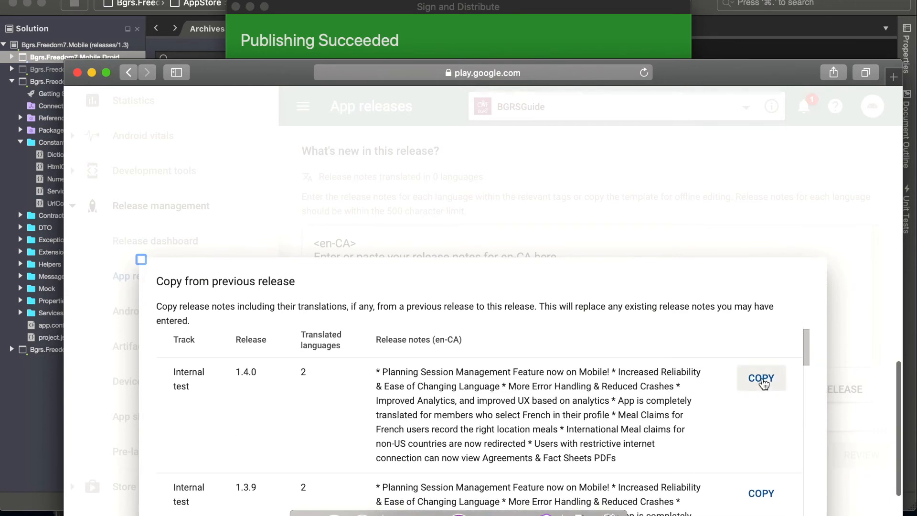
pyautogui.click(762, 378)
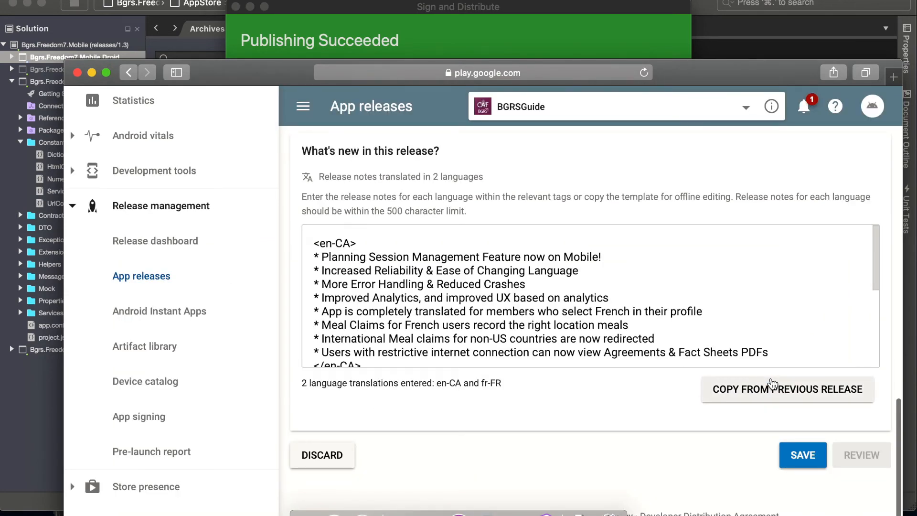
pyautogui.scroll(-2, 773, 387)
pyautogui.scroll(-5, 595, 286)
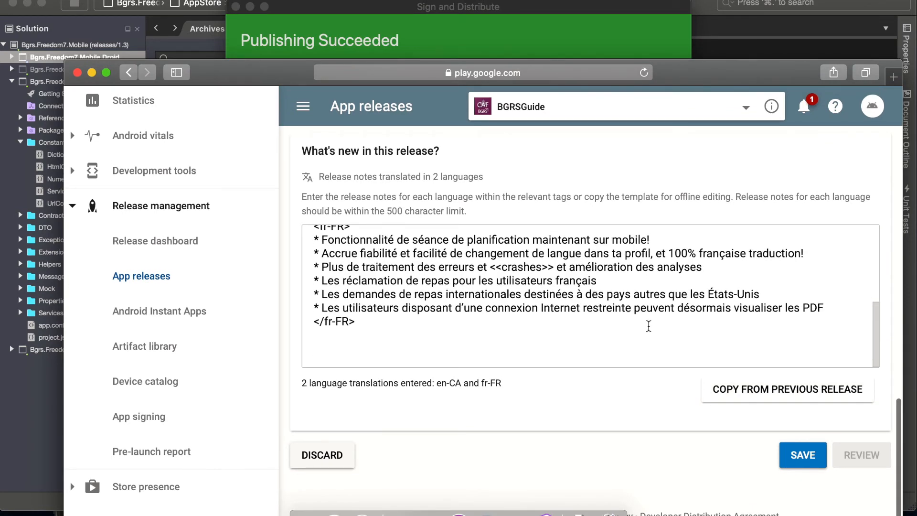
pyautogui.click(811, 460)
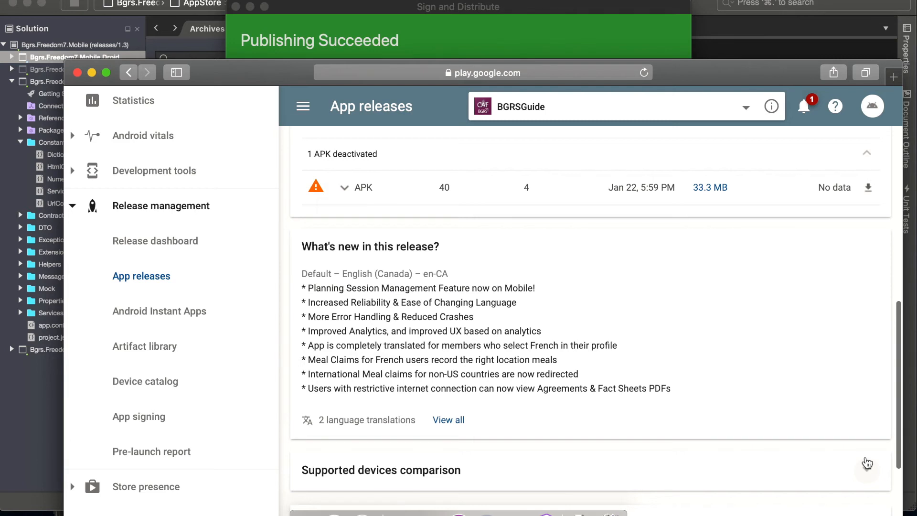
# - Check the supported devices comparison, and start and confirm the release's rollout to internal test
pyautogui.scroll(-5, 867, 463)
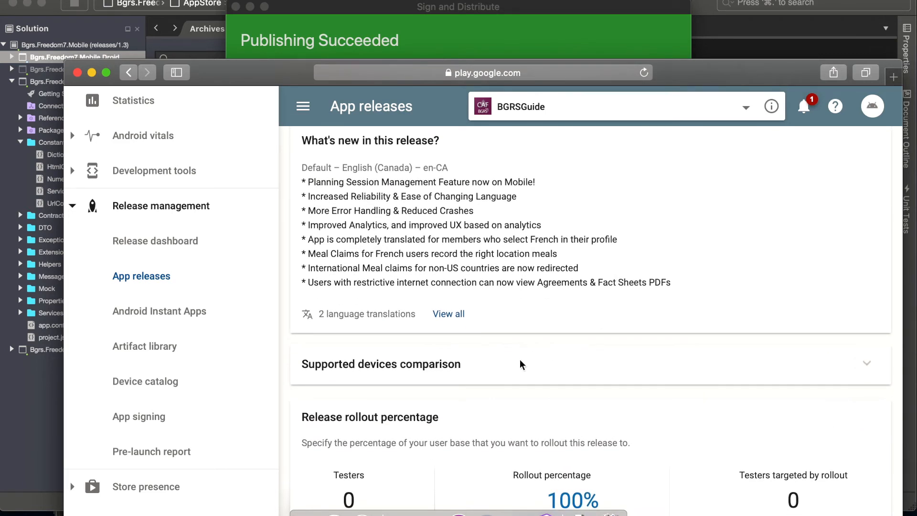
pyautogui.click(867, 364)
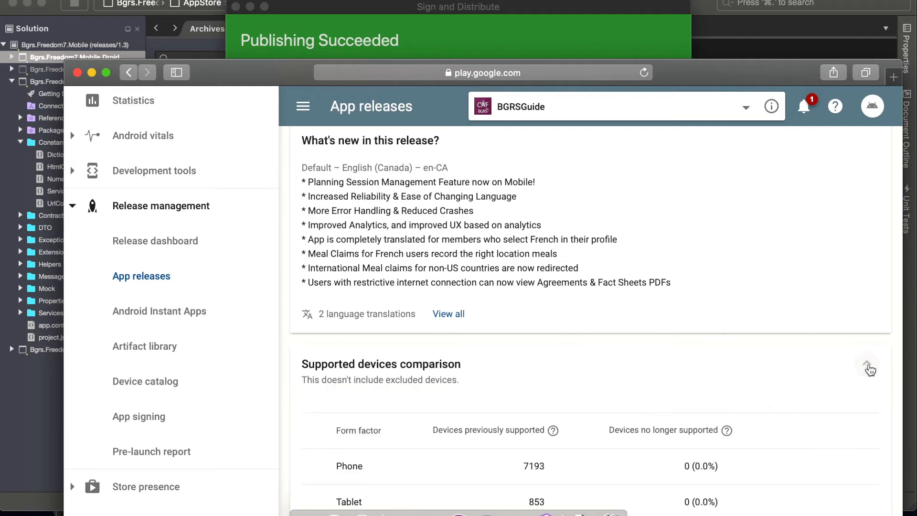
pyautogui.scroll(-5, 772, 430)
pyautogui.scroll(-3, 772, 429)
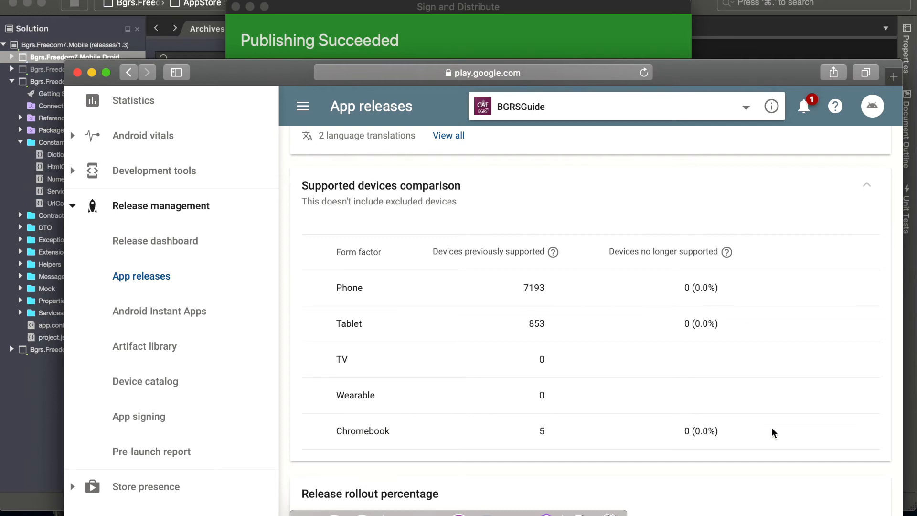
pyautogui.scroll(-8, 772, 428)
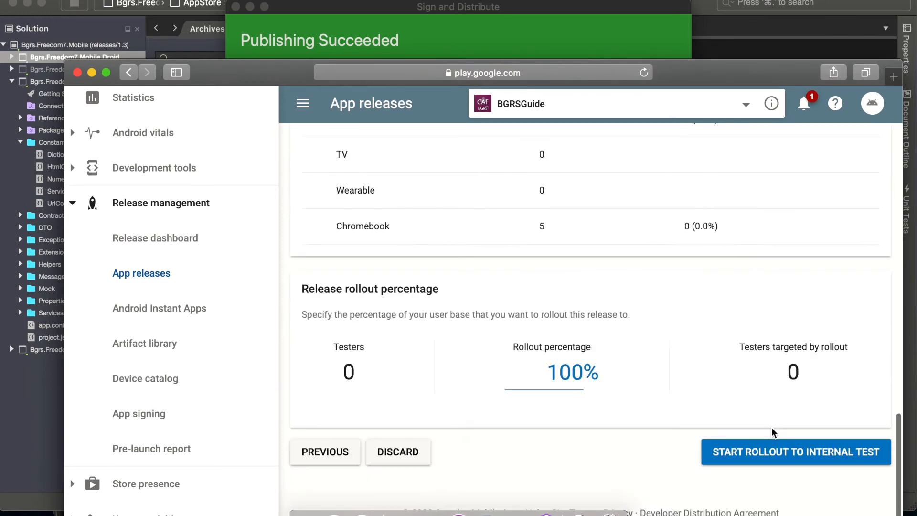
pyautogui.click(769, 459)
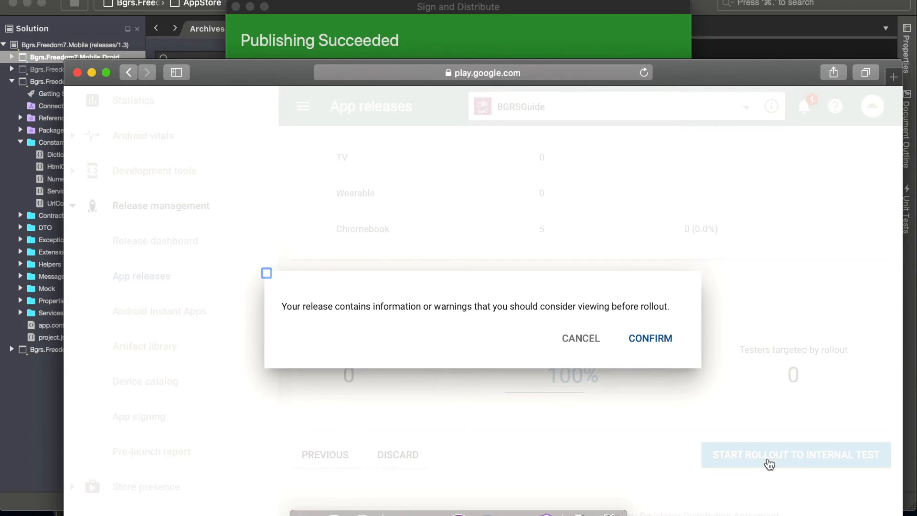
pyautogui.click(659, 340)
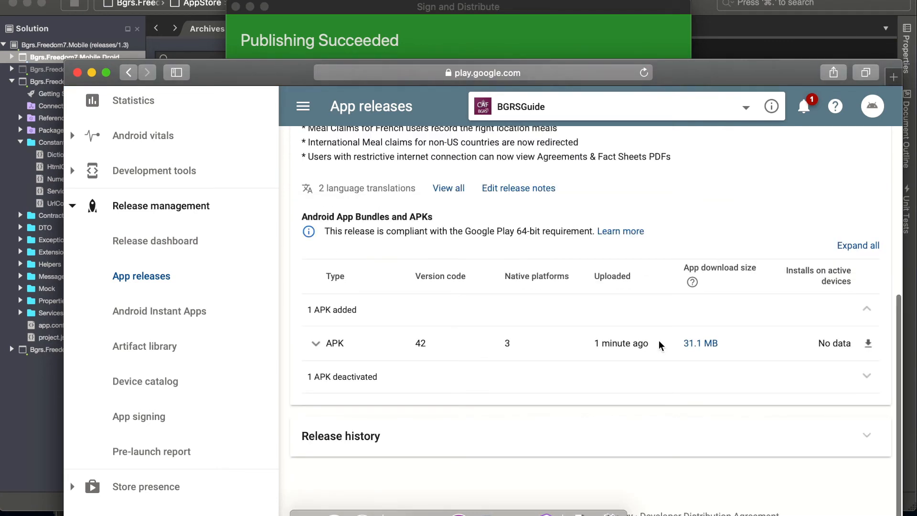
# - Expand the added APK's details and examine its native platforms, API levels, features, permissions and supported devices
pyautogui.click(315, 343)
pyautogui.scroll(-2, 349, 359)
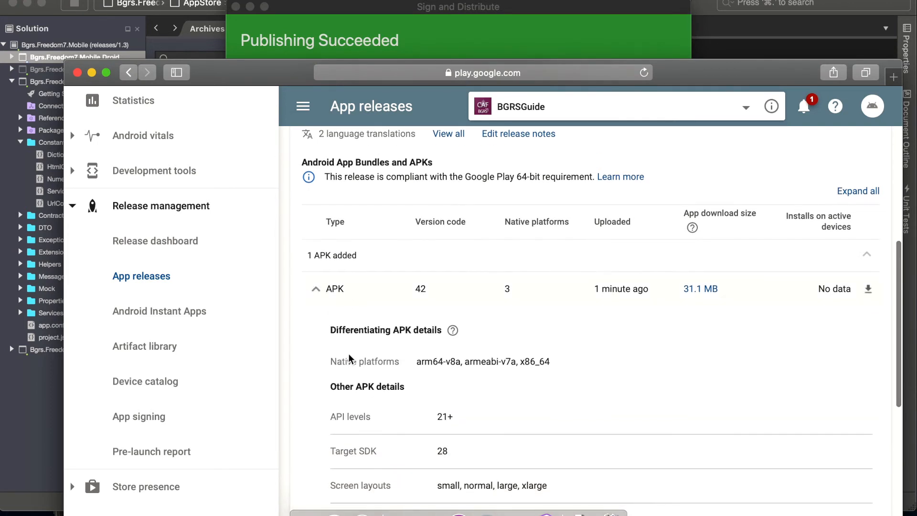
pyautogui.moveTo(417, 360); pyautogui.dragTo(538, 361)
pyautogui.doubleClick(538, 361)
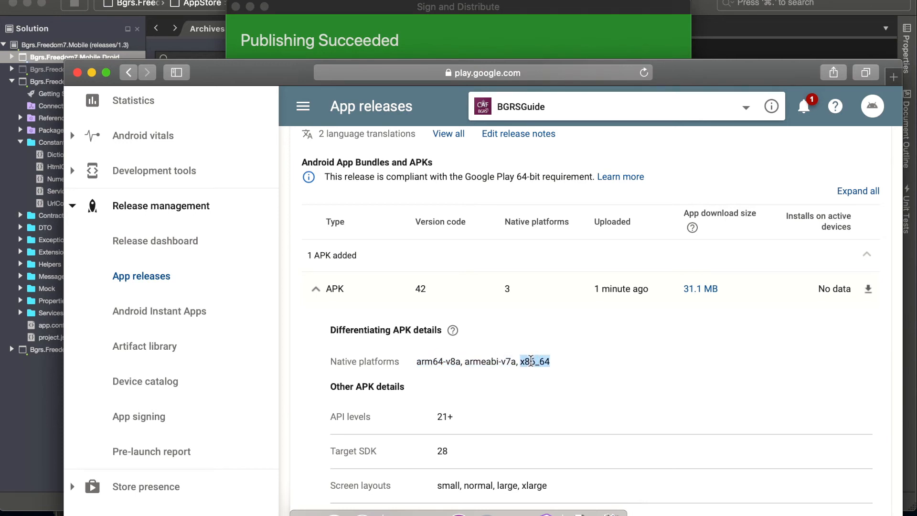
pyautogui.moveTo(517, 362); pyautogui.dragTo(469, 364)
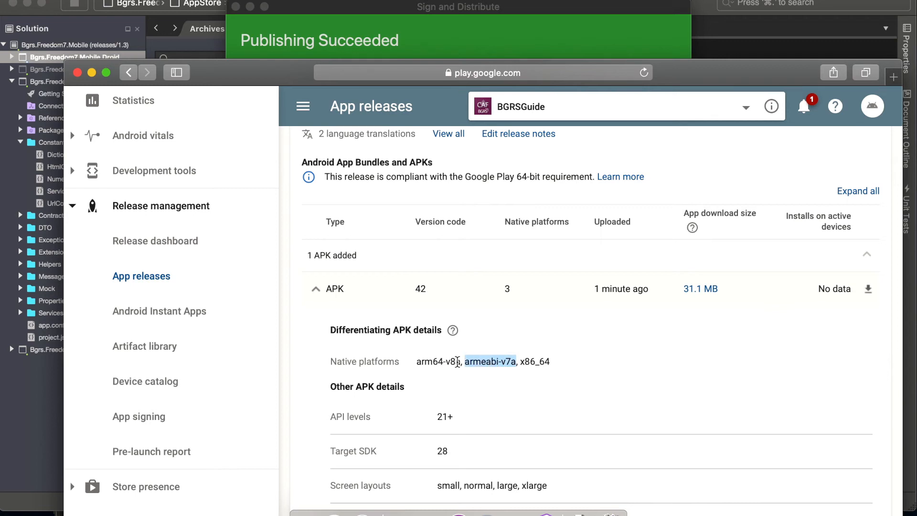
pyautogui.moveTo(417, 362); pyautogui.dragTo(461, 362)
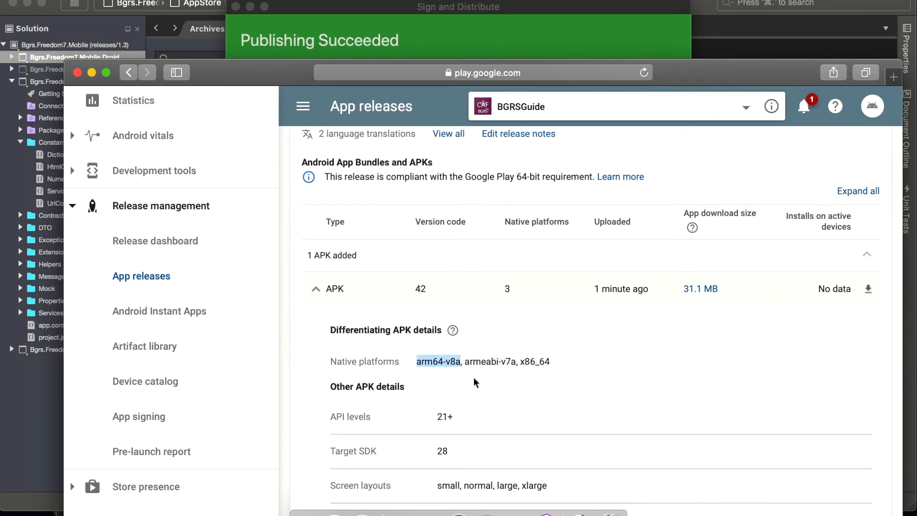
pyautogui.scroll(-5, 474, 377)
pyautogui.scroll(-4, 474, 381)
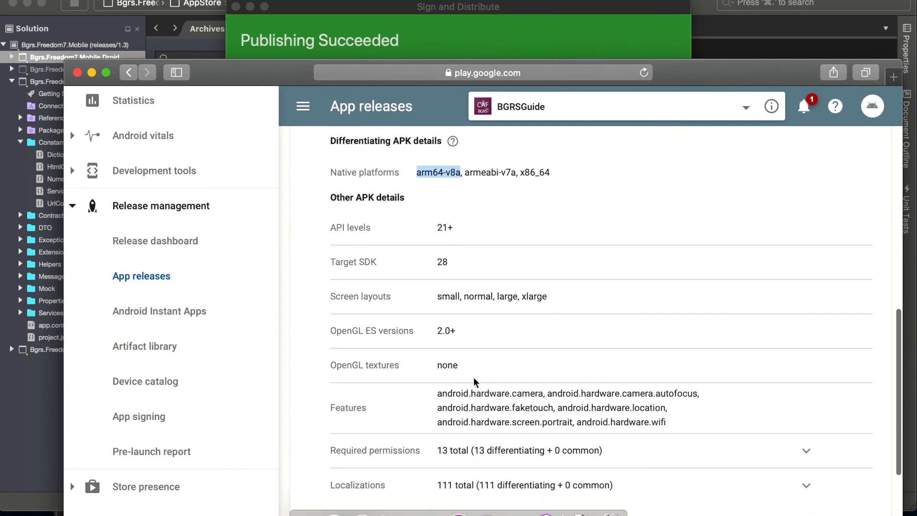
pyautogui.scroll(-4, 474, 381)
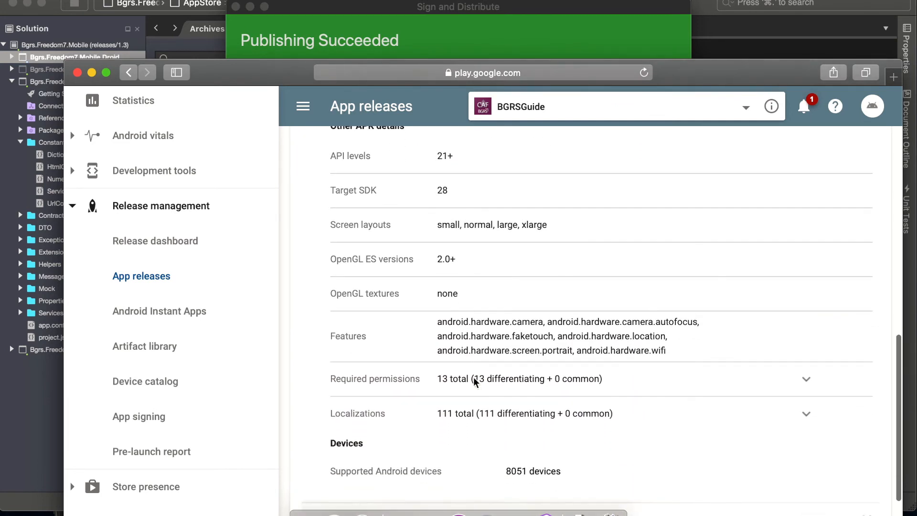
pyautogui.scroll(-2, 473, 377)
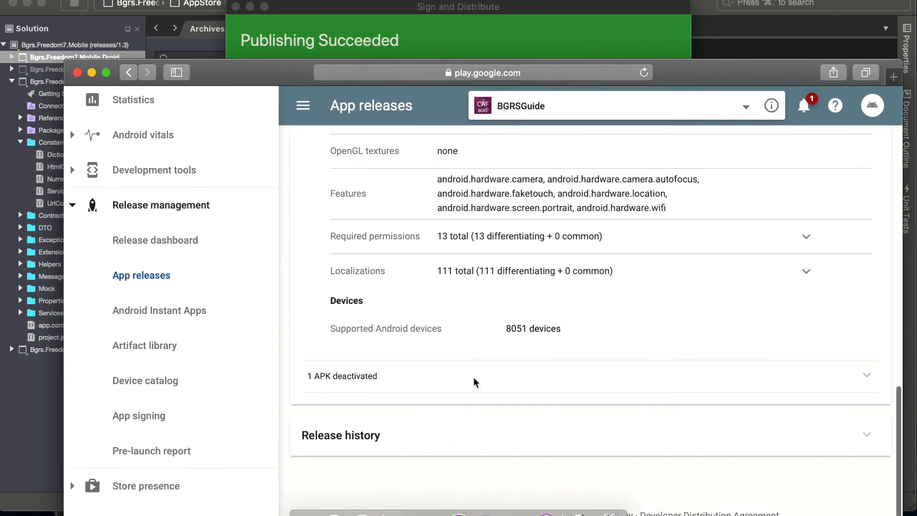
# - Promote the internal test release 1.4.2-prod to a new alpha release
pyautogui.scroll(20, 474, 378)
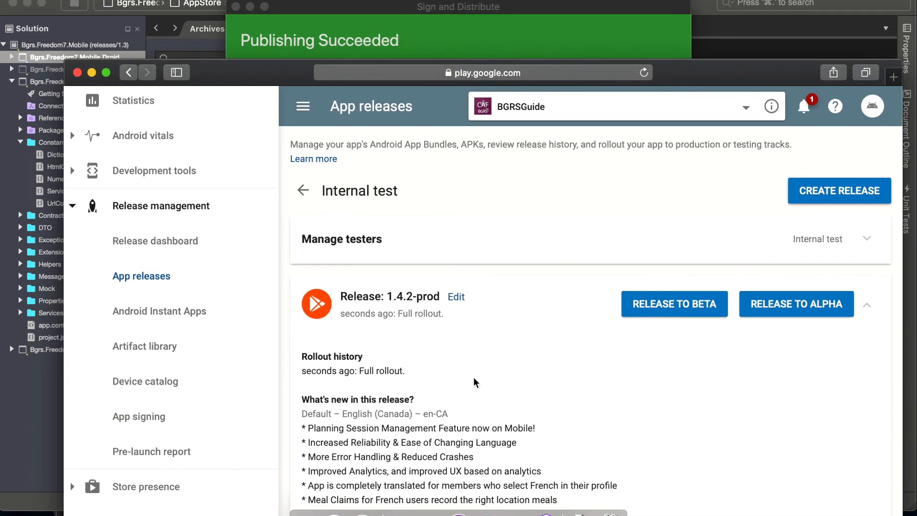
pyautogui.click(782, 315)
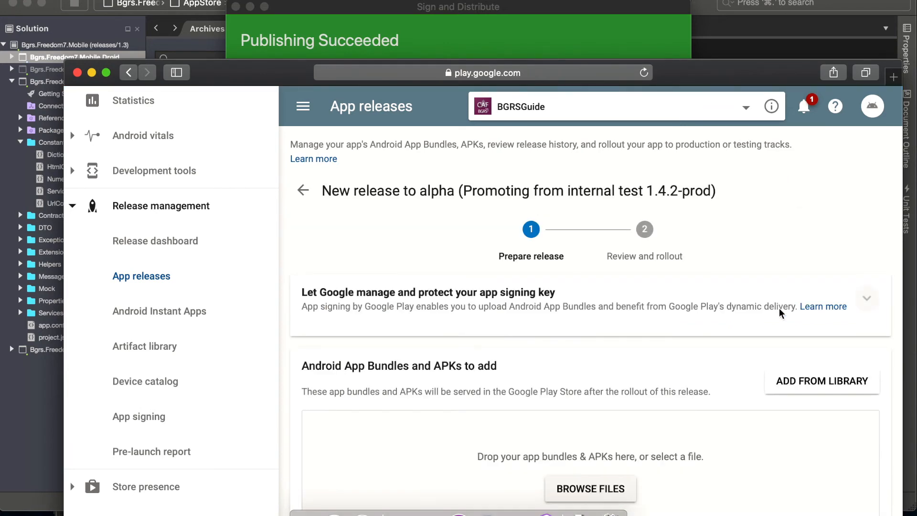
pyautogui.scroll(-2, 742, 406)
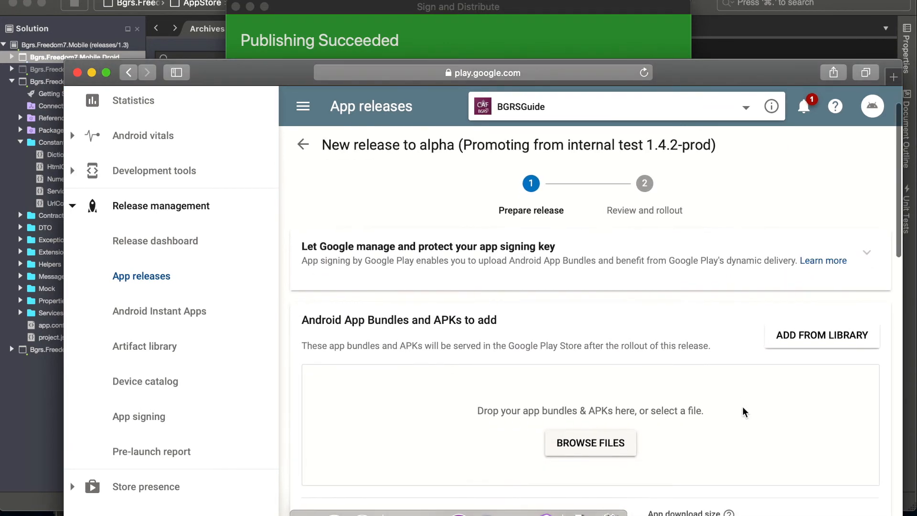
pyautogui.click(813, 334)
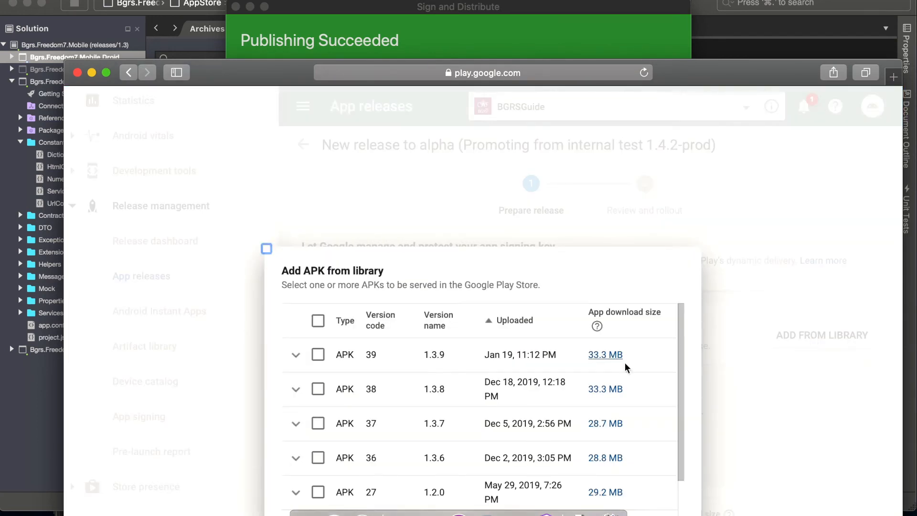
pyautogui.scroll(-1, 635, 375)
pyautogui.scroll(-2, 636, 377)
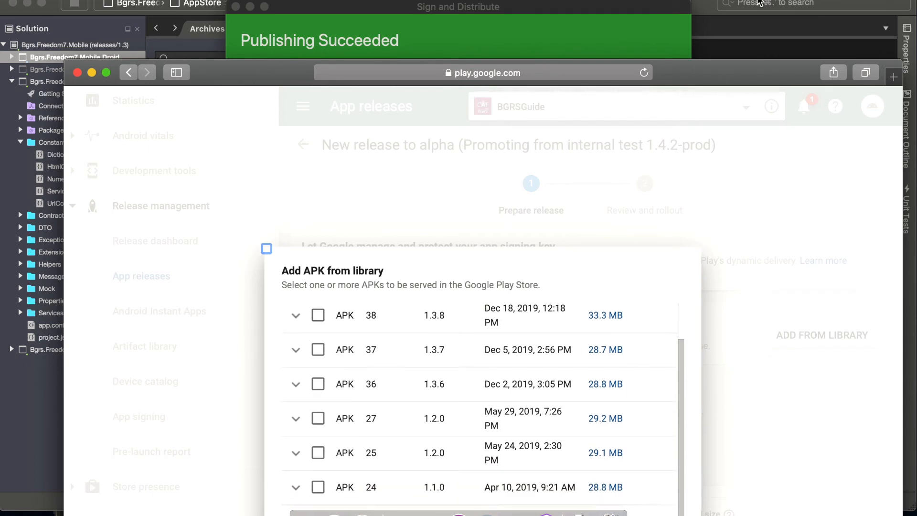
pyautogui.click(712, 1)
pyautogui.click(698, 0)
pyautogui.scroll(-5, 593, 301)
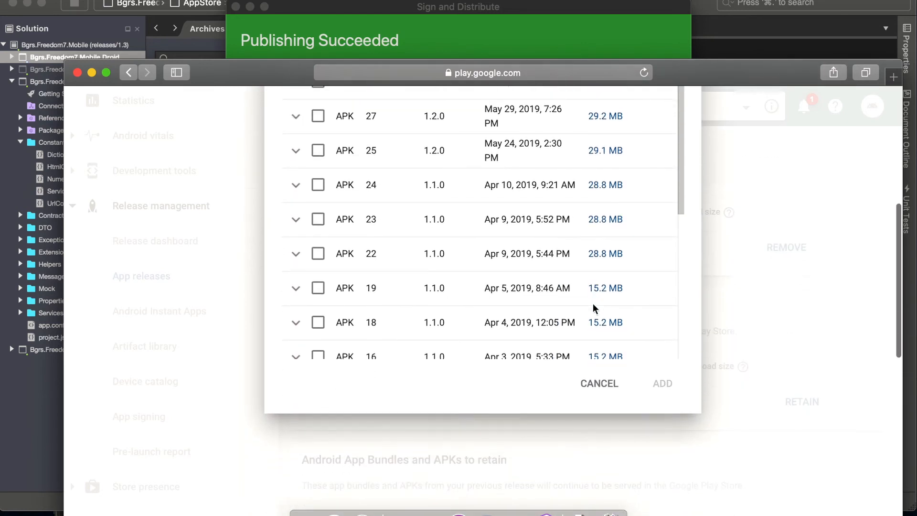
pyautogui.click(592, 375)
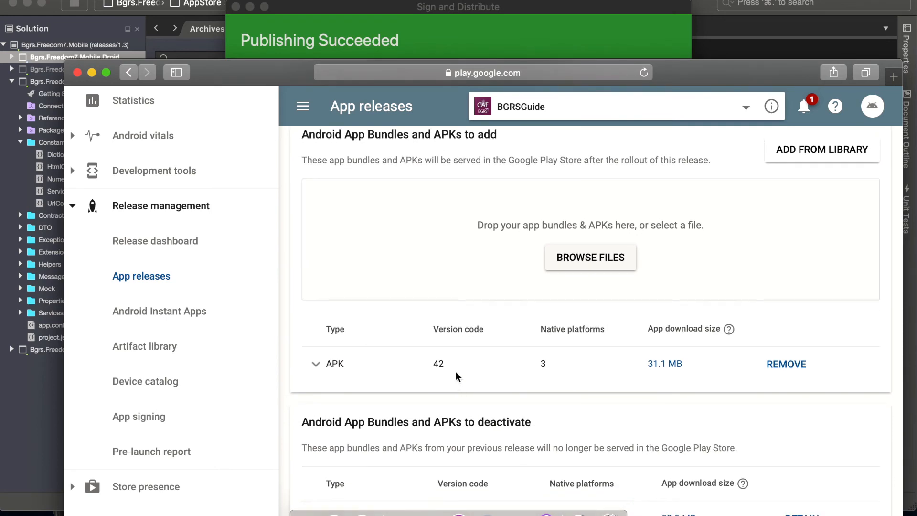
# - Check the alpha release's APKs to add and deactivate and its release notes, and submit it for review
pyautogui.scroll(-10, 455, 372)
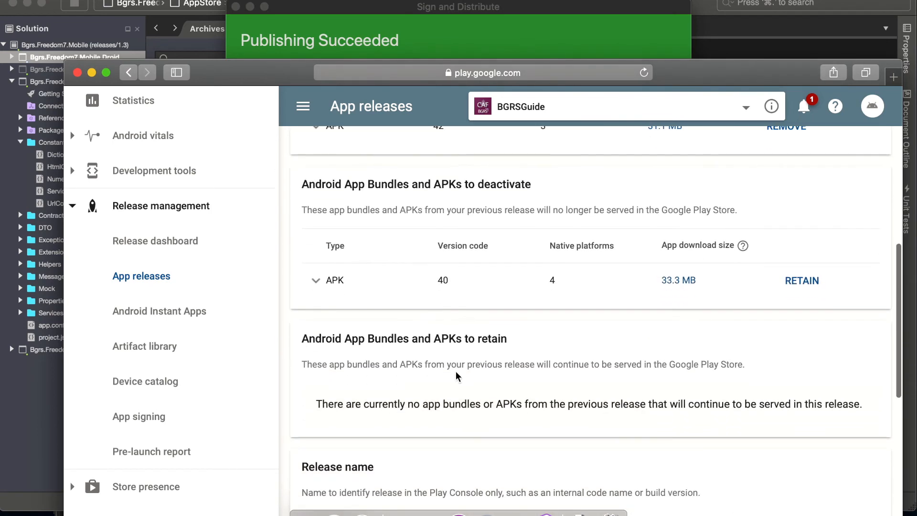
pyautogui.scroll(-4, 456, 371)
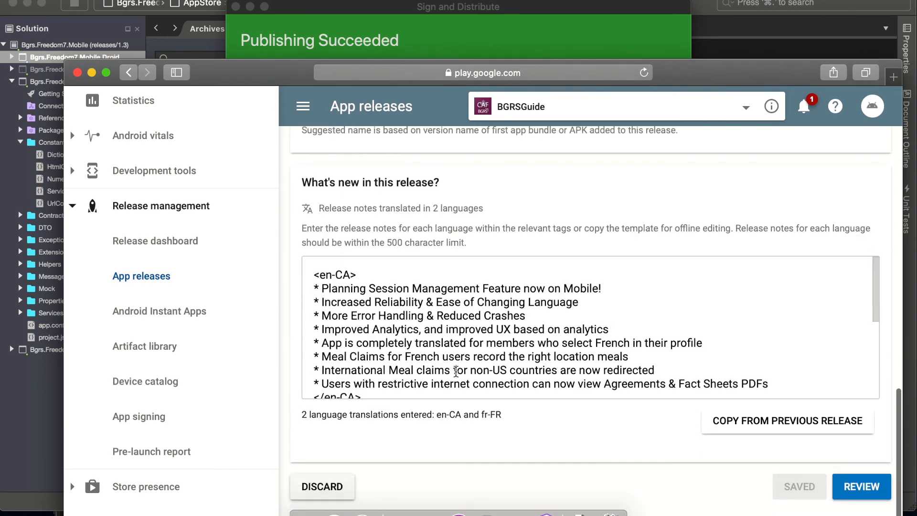
pyautogui.scroll(-3, 455, 372)
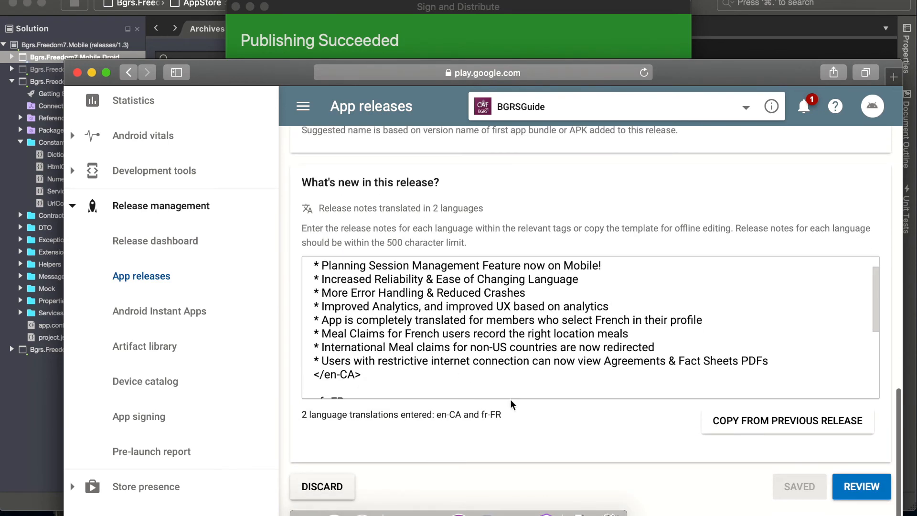
pyautogui.scroll(-2, 666, 475)
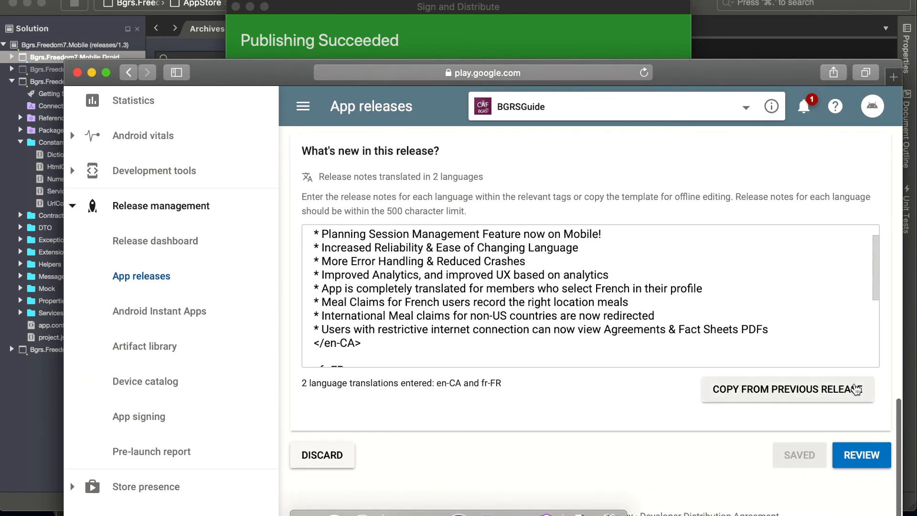
pyautogui.click(860, 459)
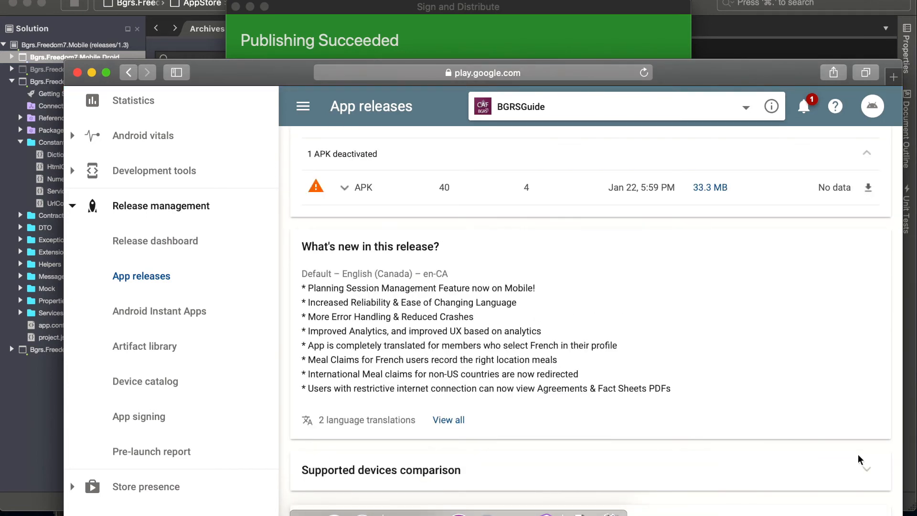
# - Read the warning and severe warning messages in the alpha rollout's review summary
pyautogui.scroll(10, 858, 454)
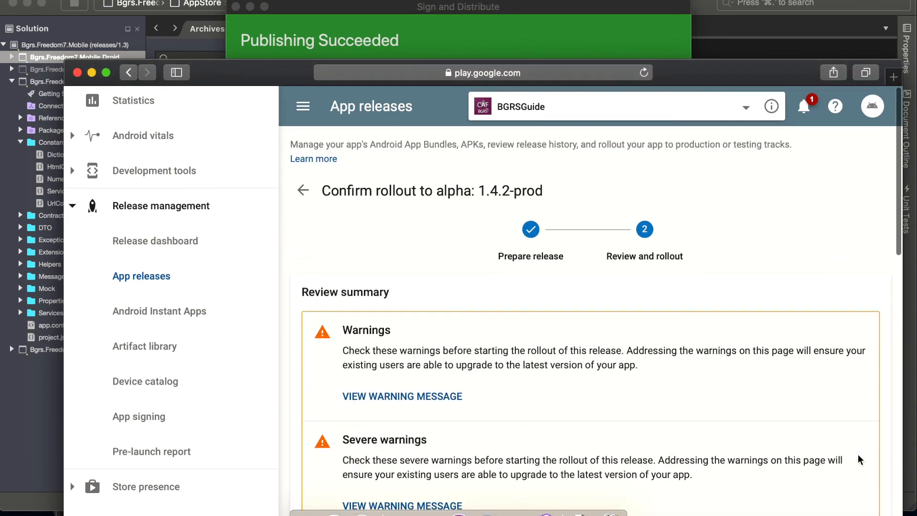
pyautogui.click(368, 407)
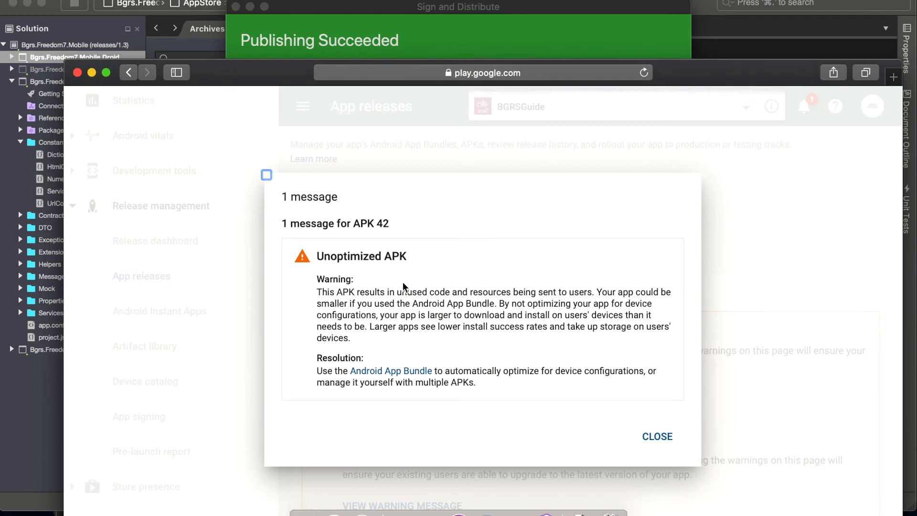
pyautogui.click(641, 436)
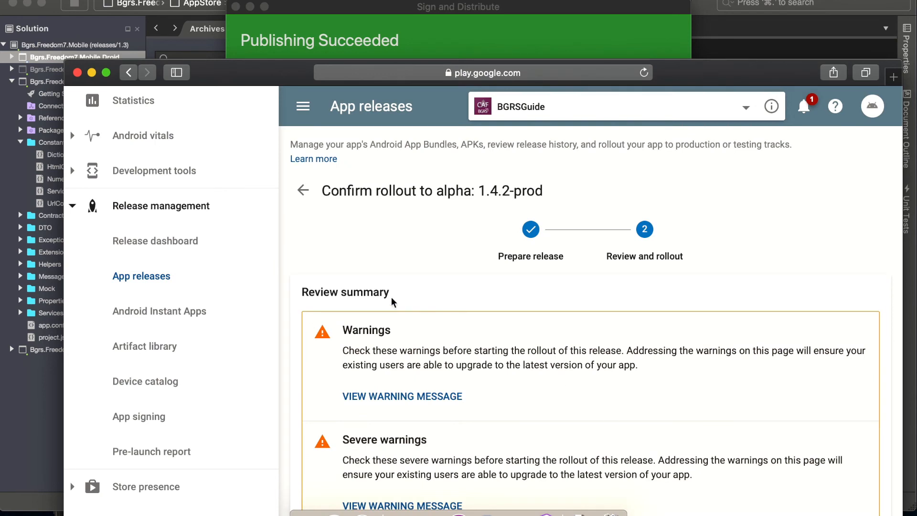
pyautogui.scroll(-2, 283, 469)
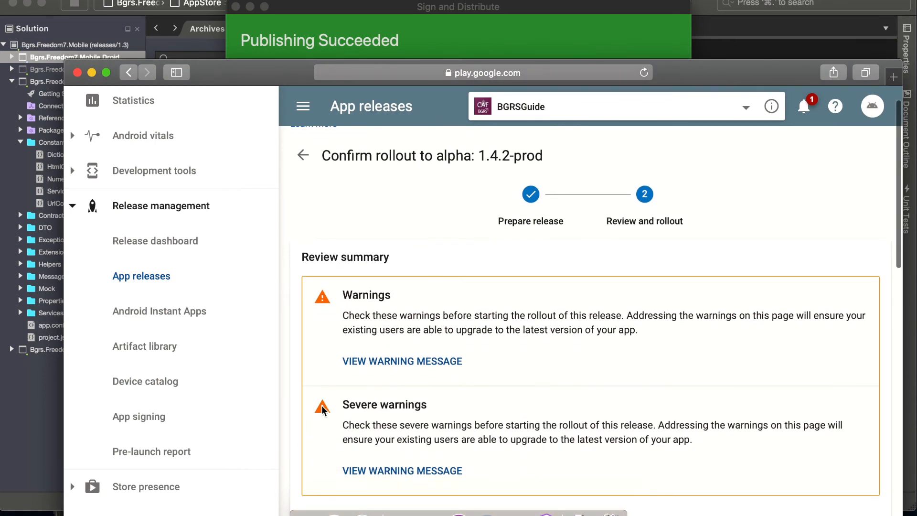
pyautogui.click(356, 471)
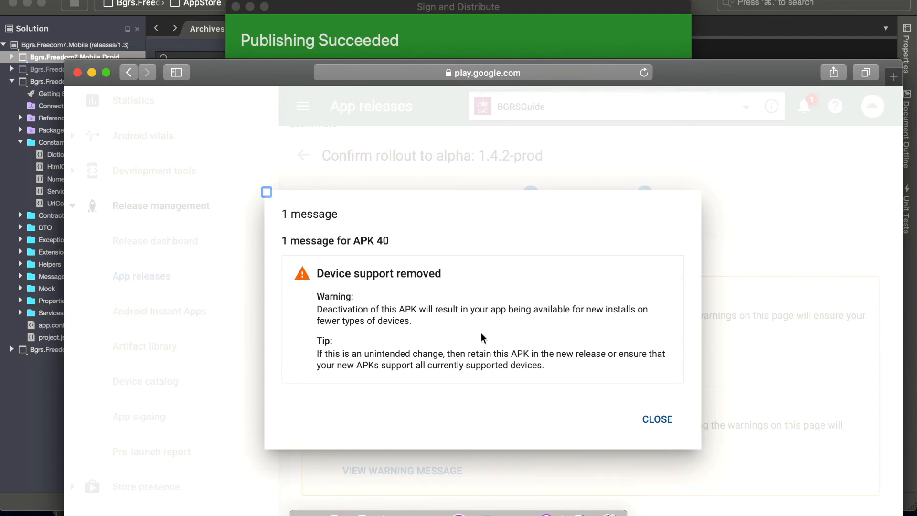
pyautogui.click(652, 427)
# - Start the rollout of release 1.4.2-prod to alpha and confirm it despite the warnings
pyautogui.scroll(-7, 652, 429)
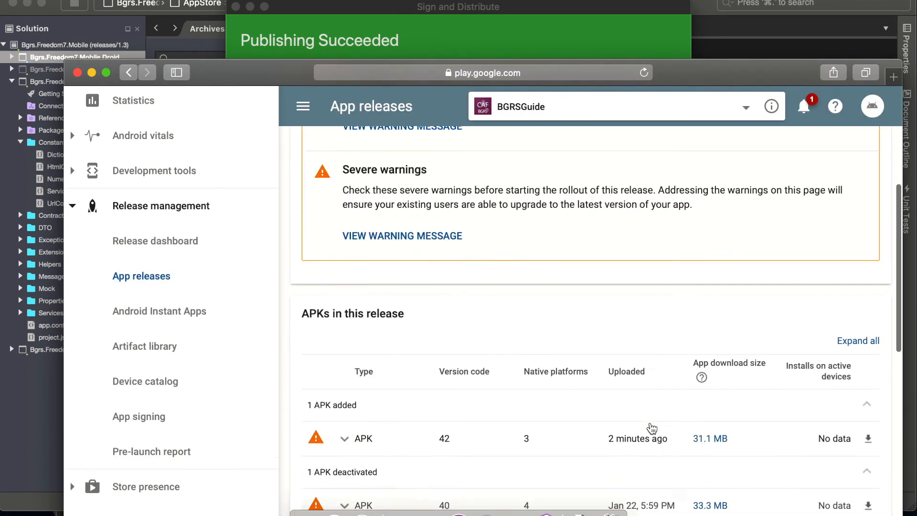
pyautogui.scroll(-6, 652, 428)
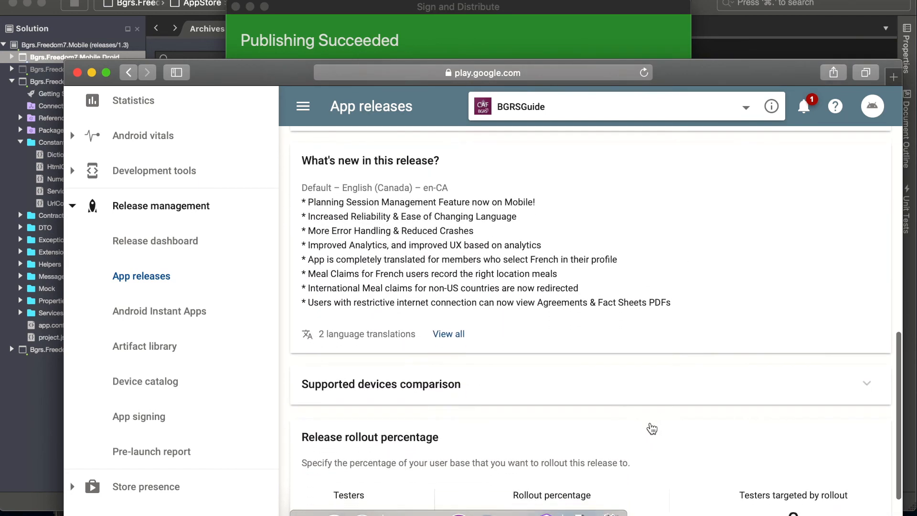
pyautogui.scroll(-3, 652, 428)
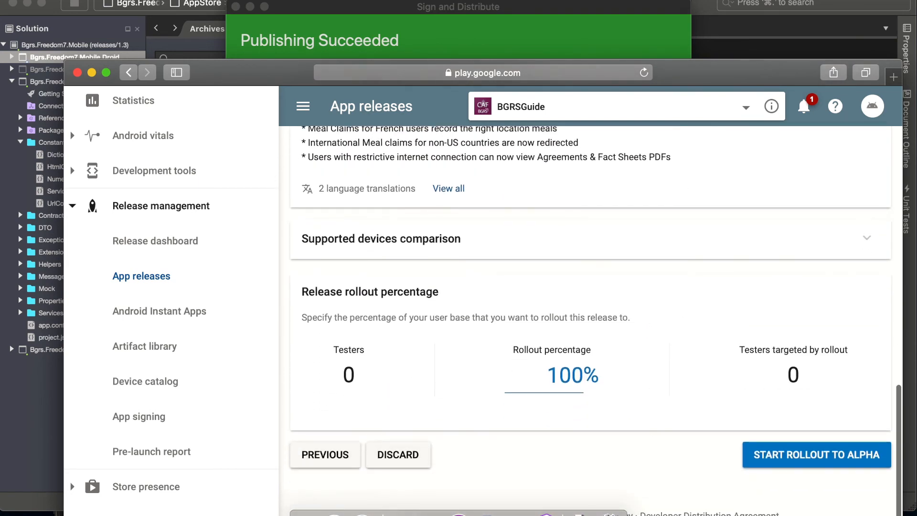
pyautogui.click(821, 464)
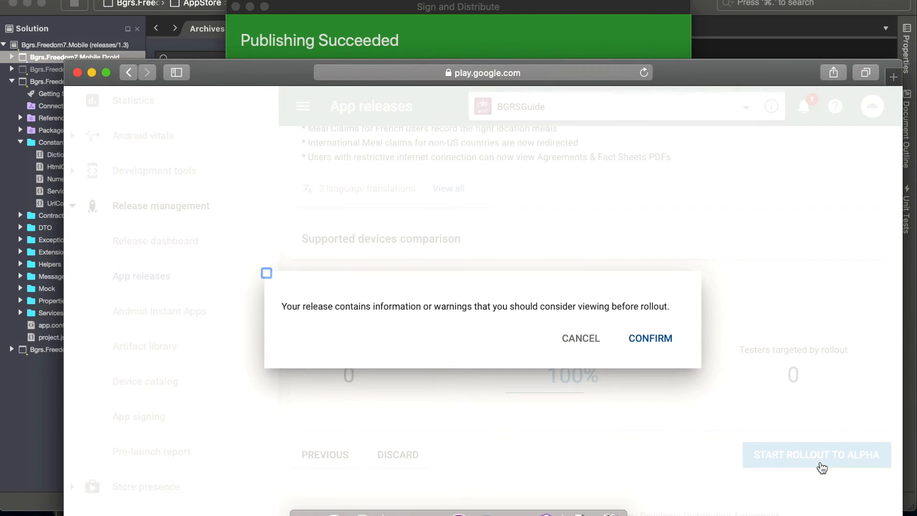
pyautogui.click(661, 331)
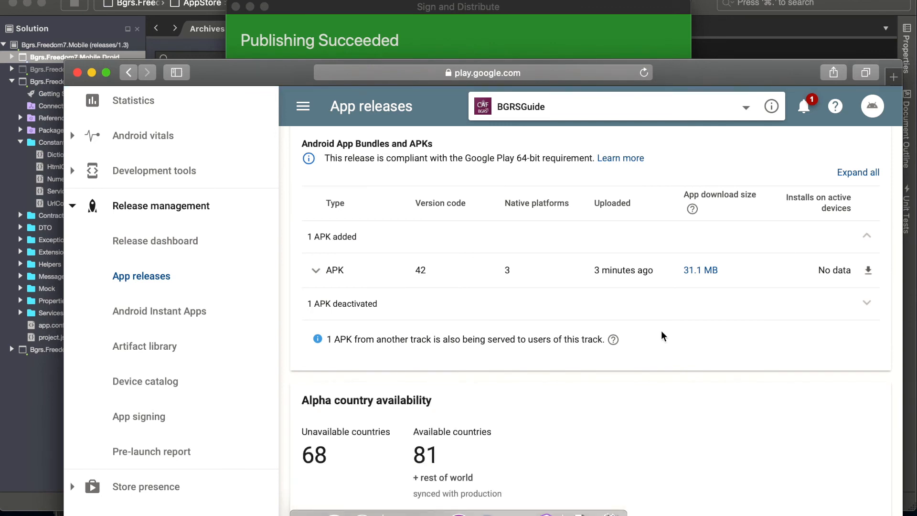
# - Check the alpha track's country availability and release details, and promote release 1.4.2-prod from alpha to beta
pyautogui.scroll(-3, 662, 332)
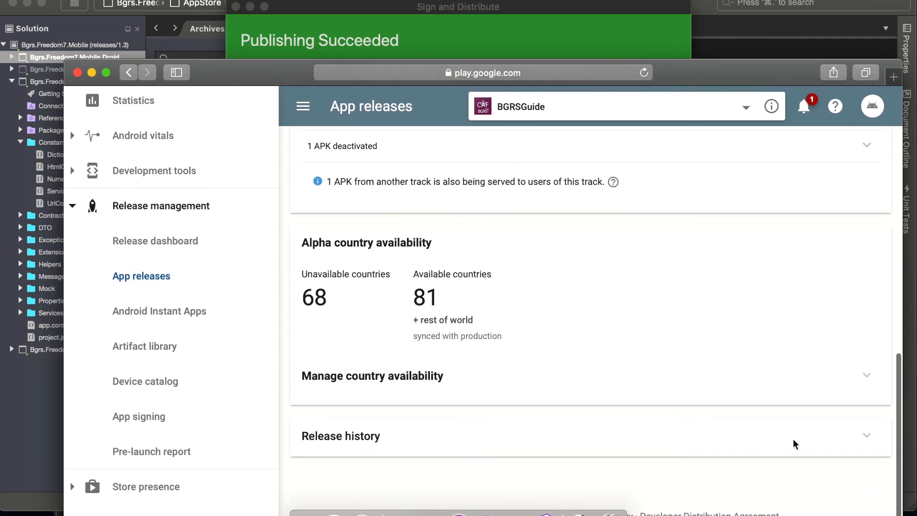
pyautogui.scroll(7, 766, 388)
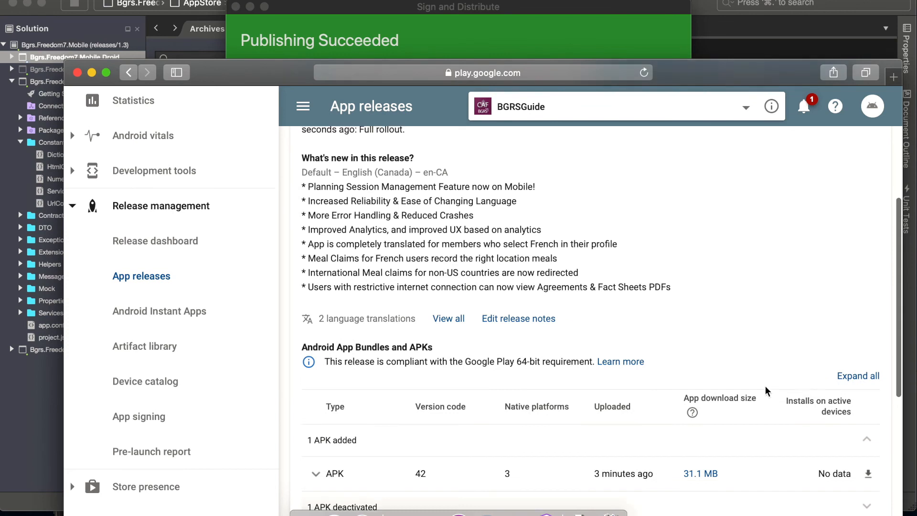
pyautogui.scroll(4, 765, 386)
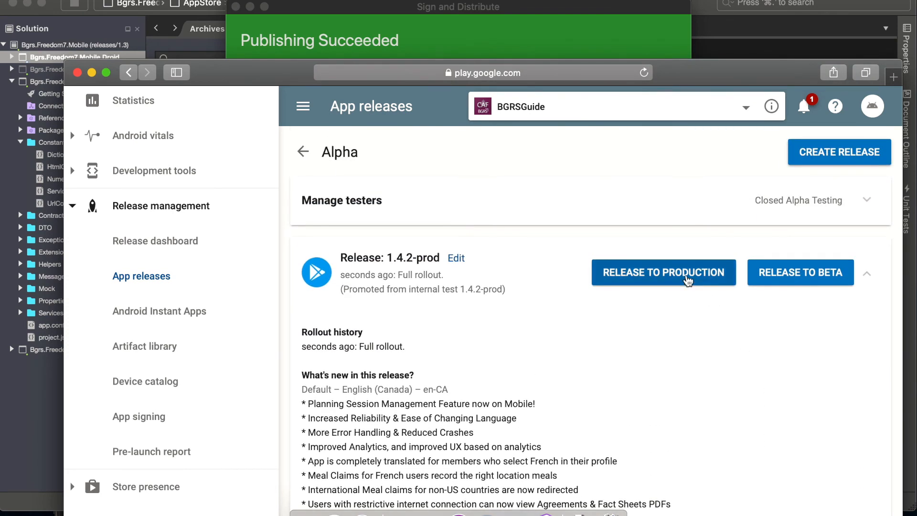
pyautogui.click(766, 278)
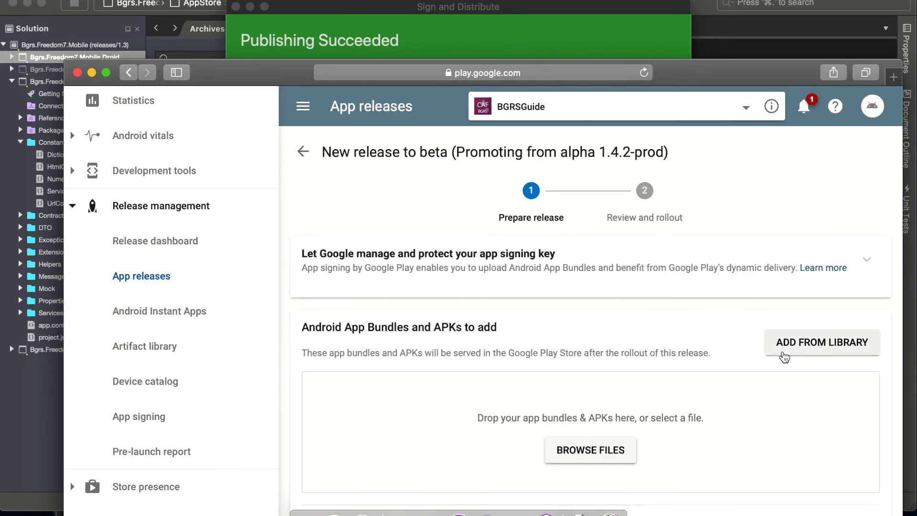
# - Check the beta release's APKs, release name and English and French release notes, and submit it for review
pyautogui.scroll(-4, 783, 354)
pyautogui.scroll(-3, 785, 357)
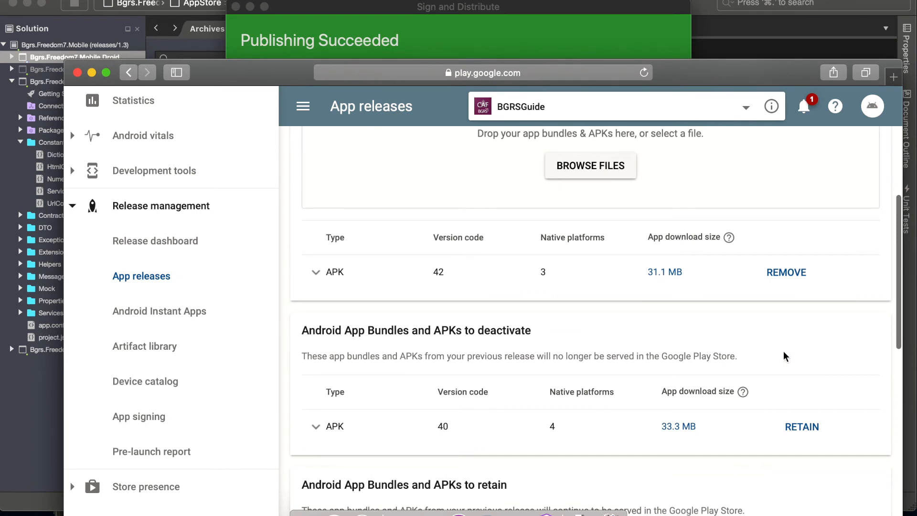
pyautogui.scroll(-1, 784, 352)
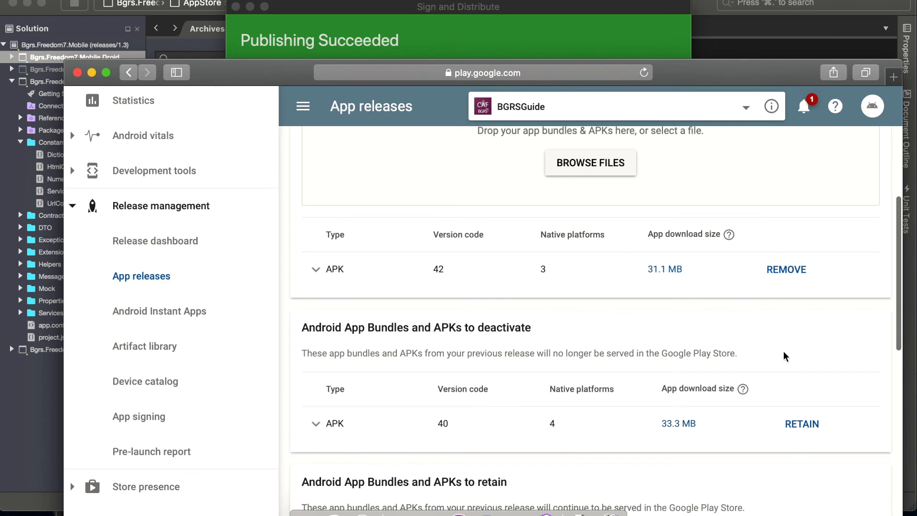
pyautogui.scroll(-1, 784, 352)
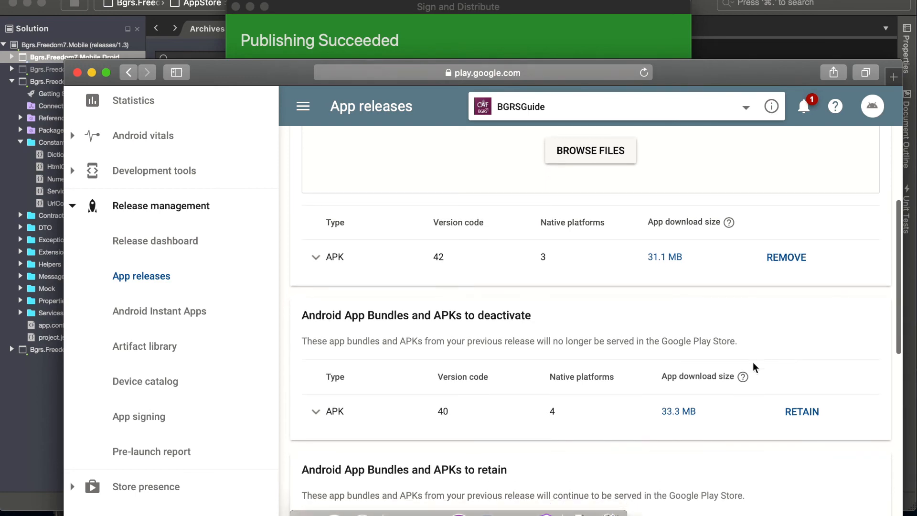
pyautogui.scroll(-10, 651, 418)
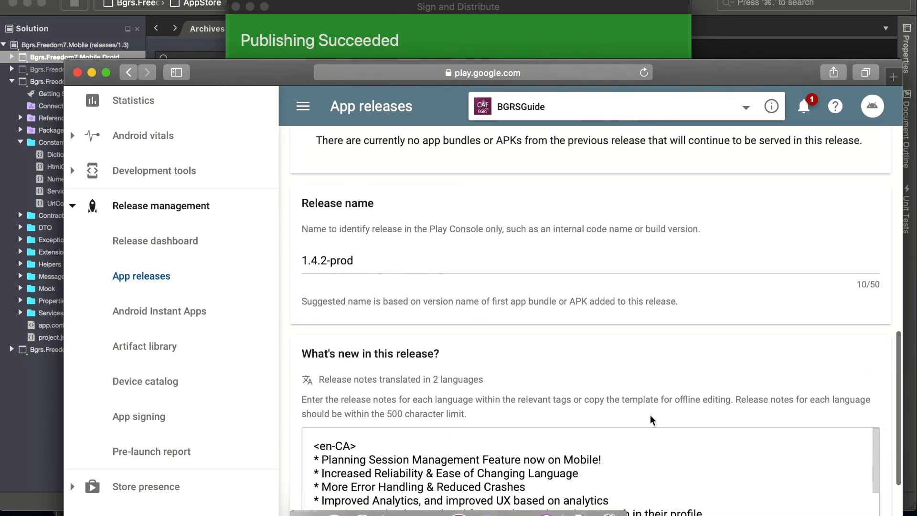
pyautogui.scroll(-10, 651, 415)
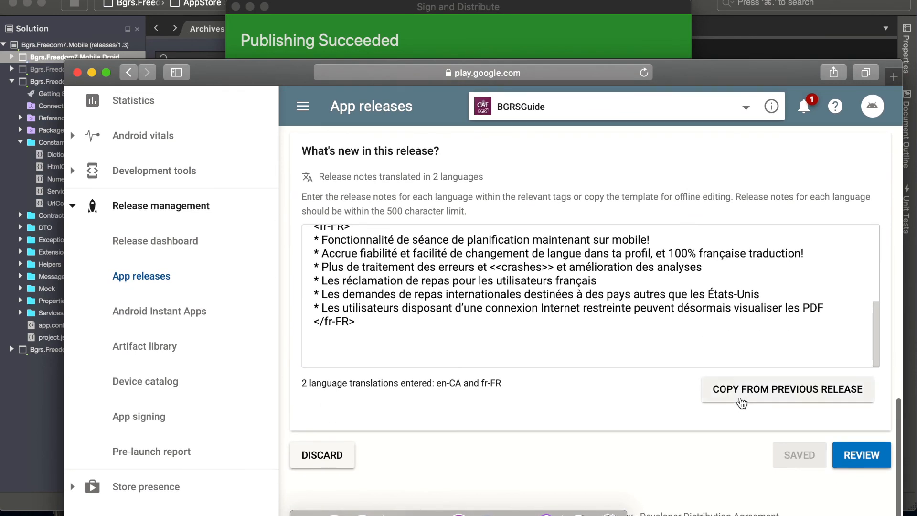
pyautogui.click(857, 458)
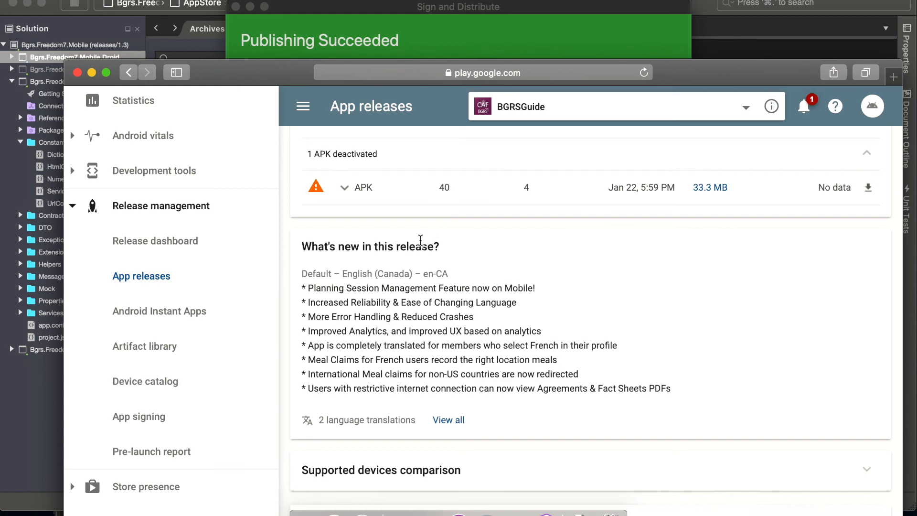
# - Start the rollout of release 1.4.2-prod to beta and confirm it despite the warnings
pyautogui.scroll(-5, 420, 241)
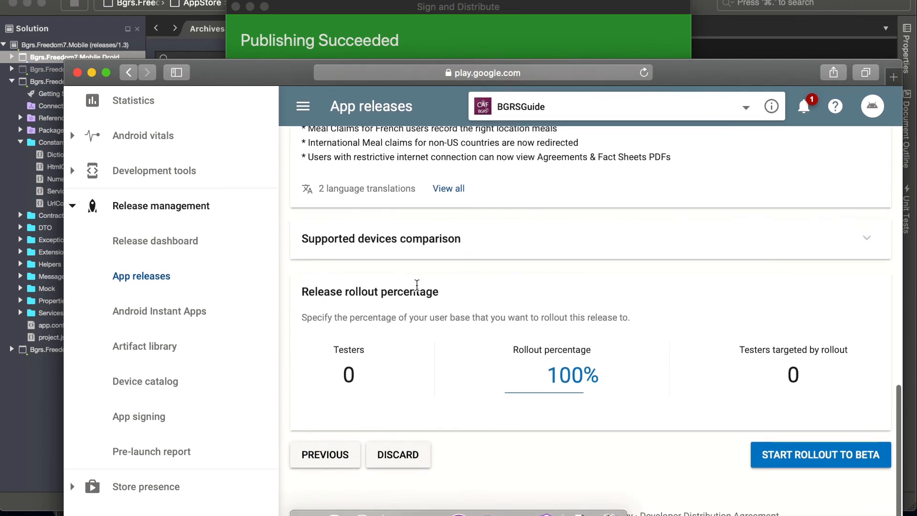
pyautogui.click(863, 456)
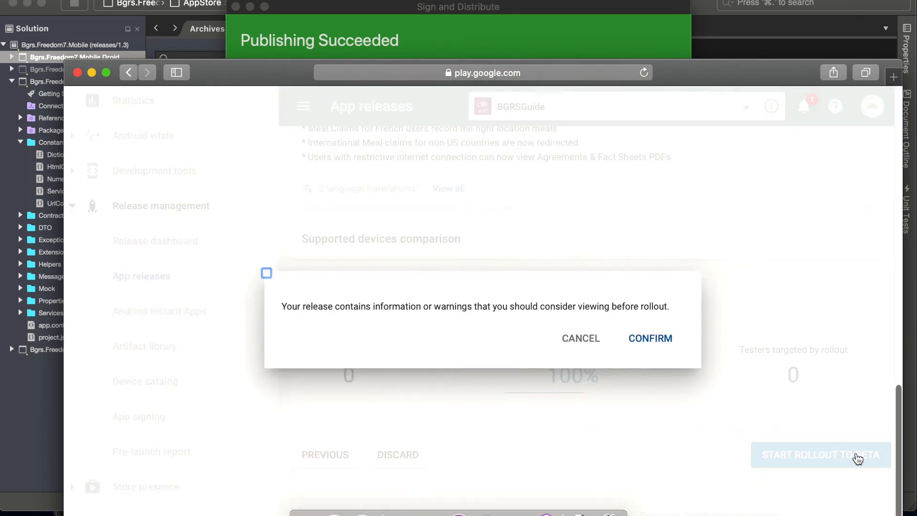
pyautogui.click(668, 340)
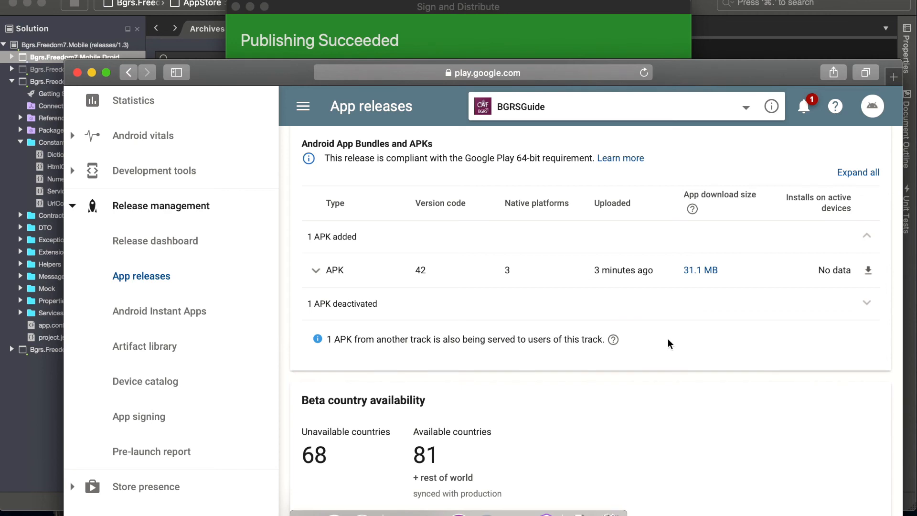
# - Promote release 1.4.2-prod from beta to production and look through the prepared release's APKs, release name and release notes
pyautogui.scroll(3, 668, 343)
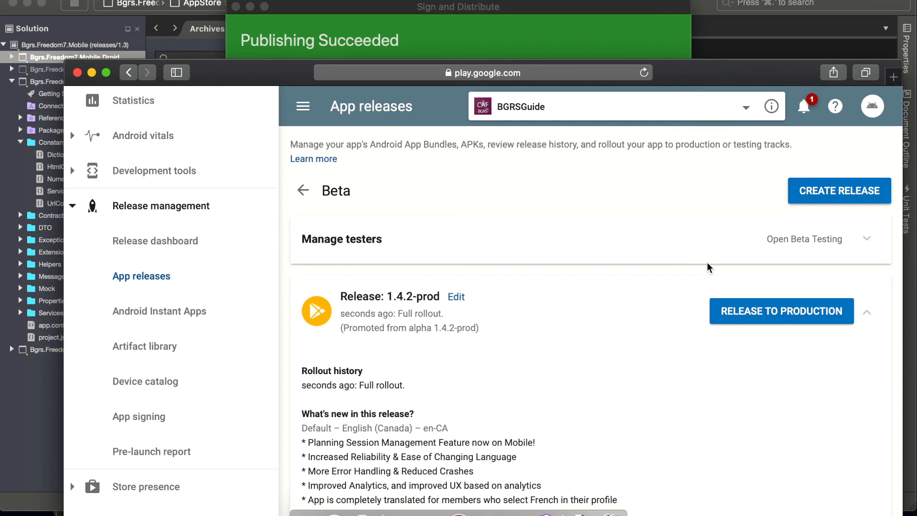
pyautogui.click(789, 313)
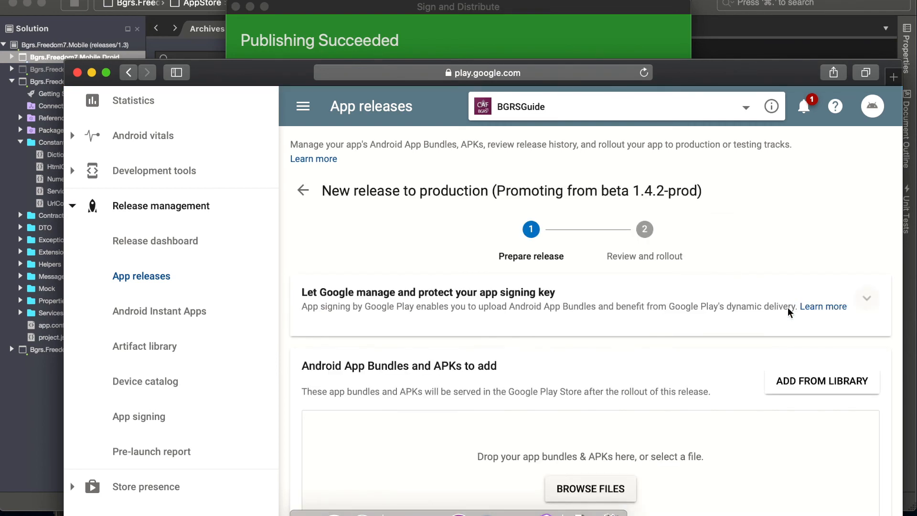
pyautogui.scroll(-2, 711, 357)
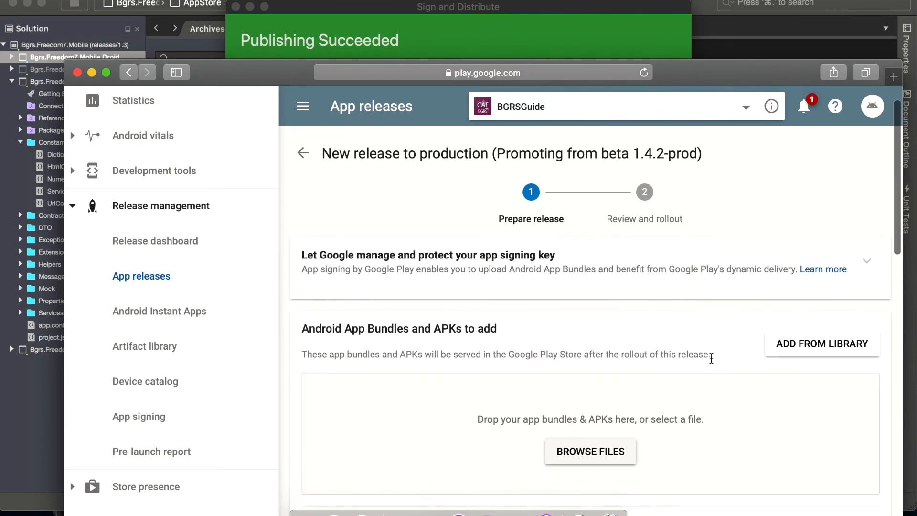
pyautogui.scroll(-3, 711, 357)
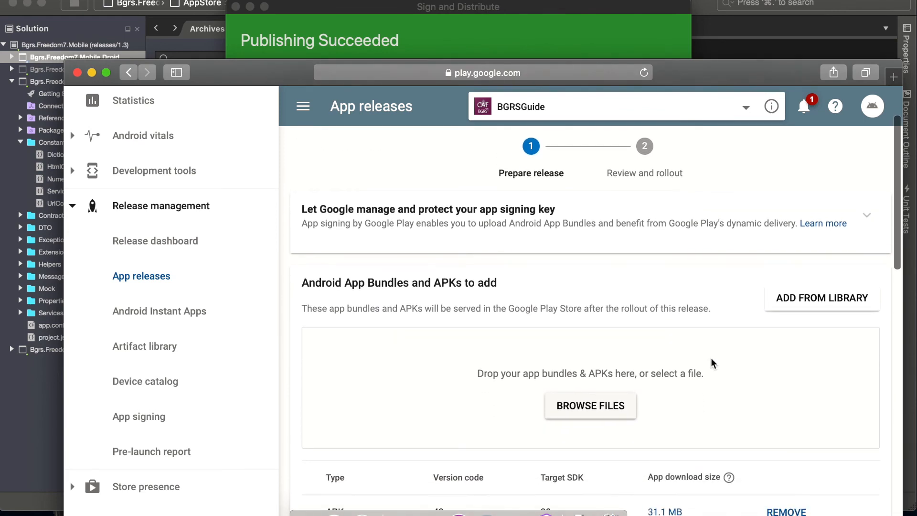
pyautogui.scroll(-1, 711, 363)
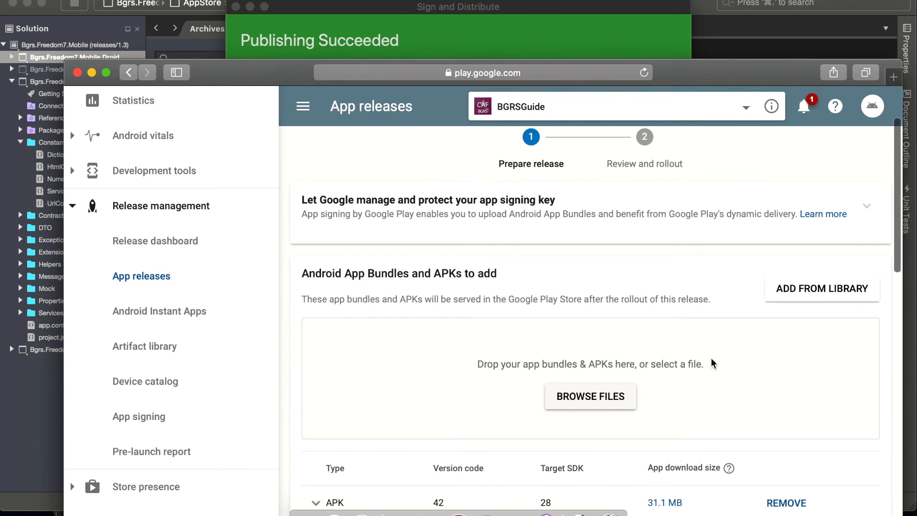
pyautogui.scroll(-1, 712, 364)
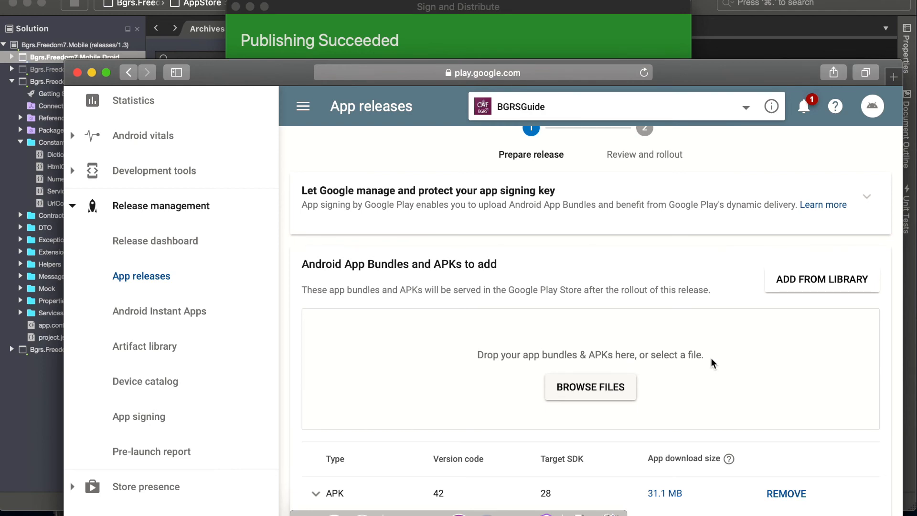
pyautogui.scroll(-10, 712, 363)
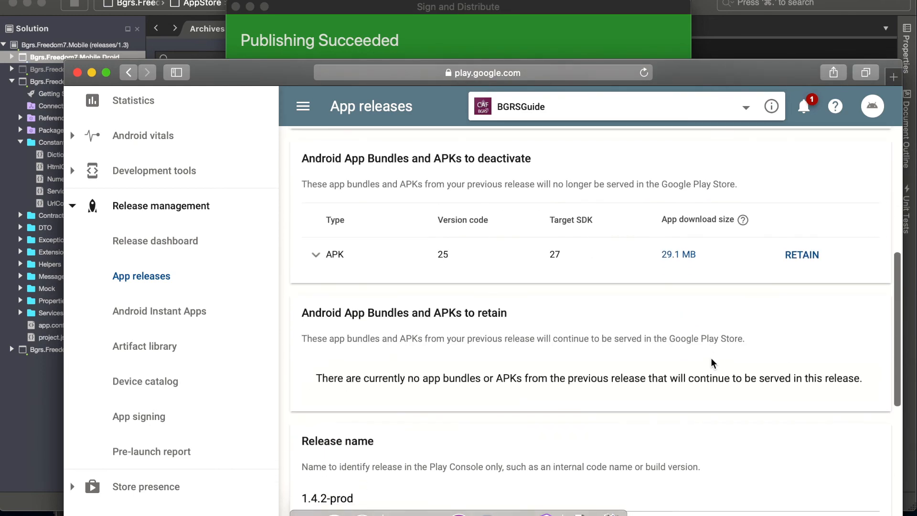
pyautogui.scroll(-6, 712, 360)
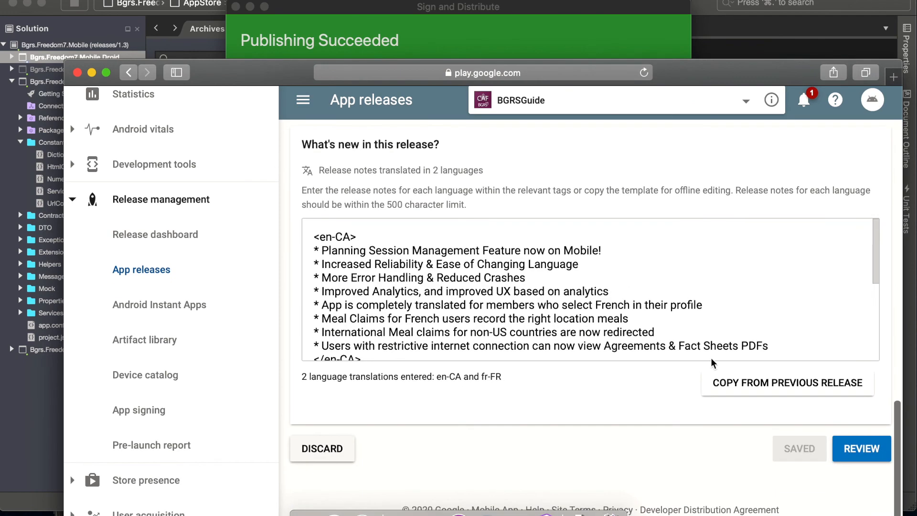
# - Compare the APKs to add and deactivate, check the release name and bilingual notes, and submit the production release for review
pyautogui.scroll(12, 712, 358)
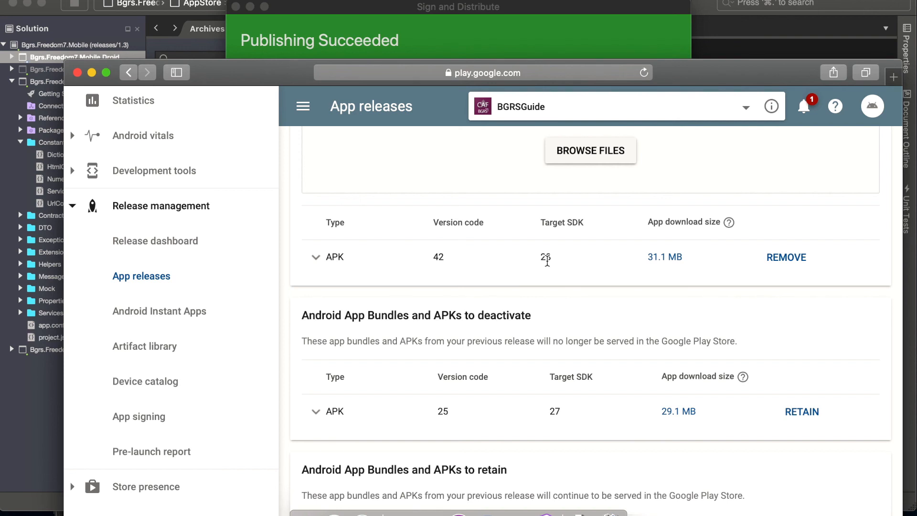
pyautogui.scroll(-1, 551, 270)
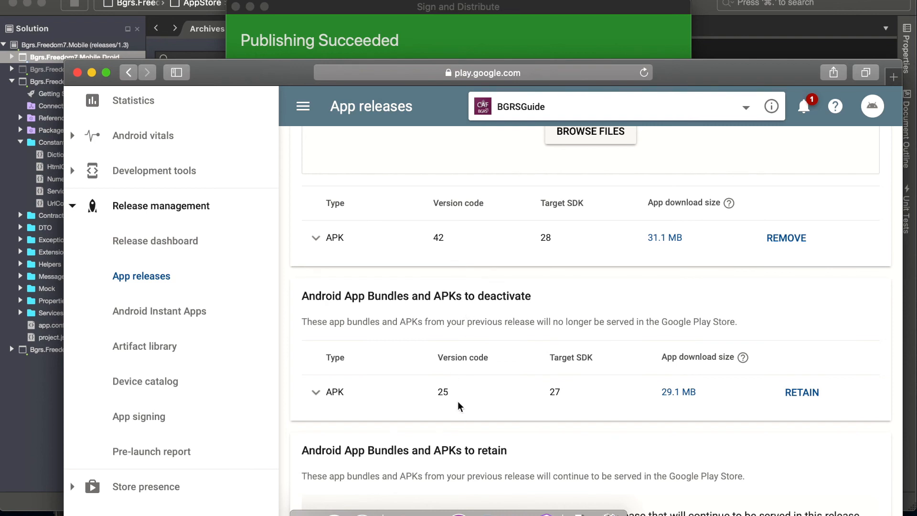
pyautogui.scroll(-3, 458, 400)
pyautogui.scroll(-5, 458, 406)
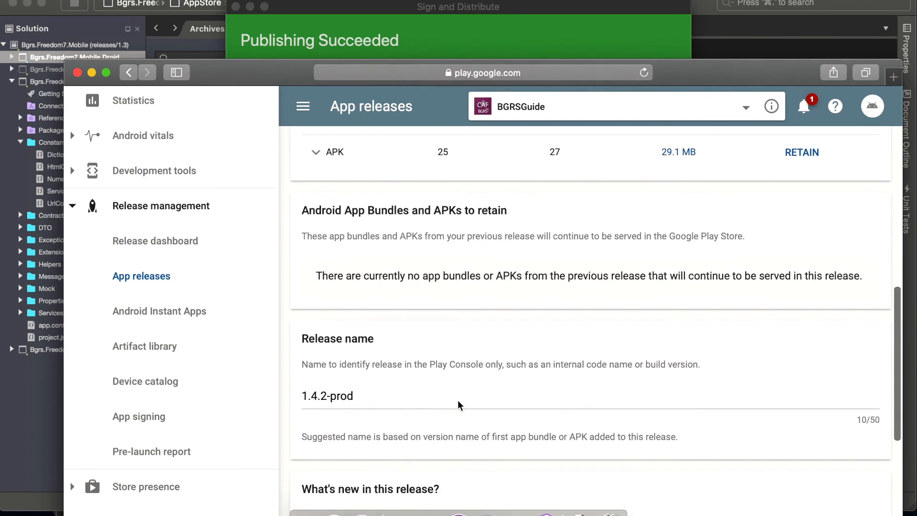
pyautogui.scroll(-6, 416, 351)
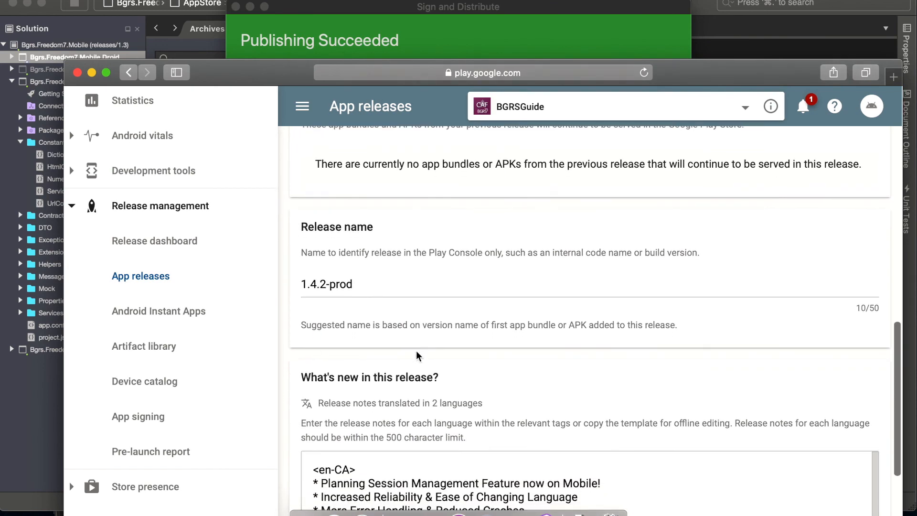
pyautogui.scroll(-1, 417, 351)
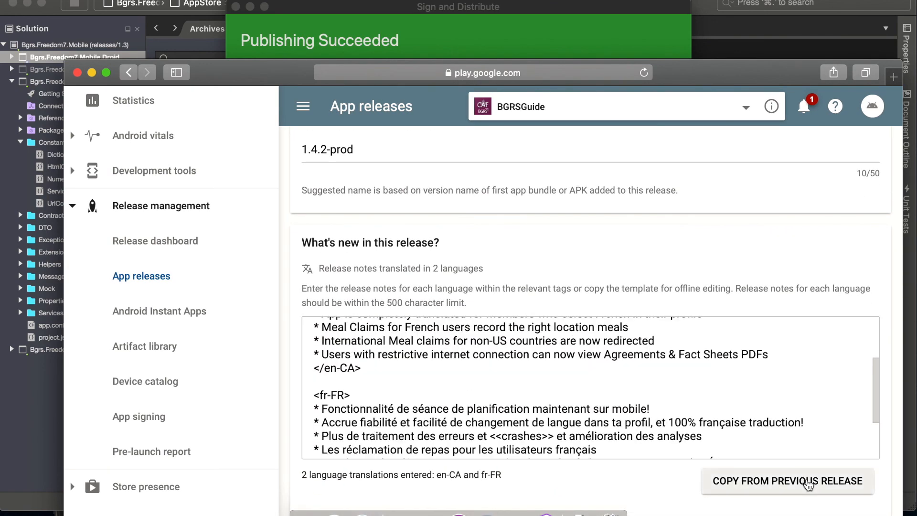
pyautogui.scroll(-3, 808, 483)
pyautogui.click(861, 472)
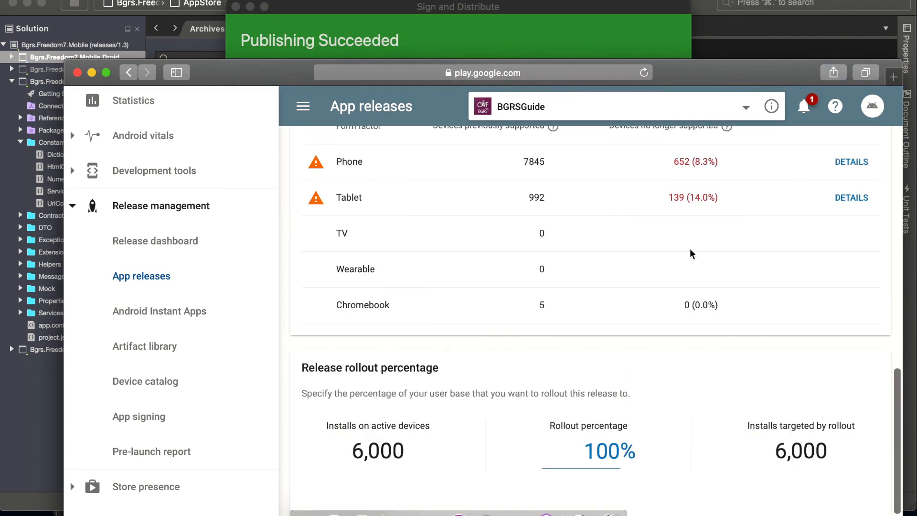
# - Check the APKs in the production release and read the warning message for APK 42
pyautogui.scroll(4, 690, 250)
pyautogui.scroll(10, 691, 254)
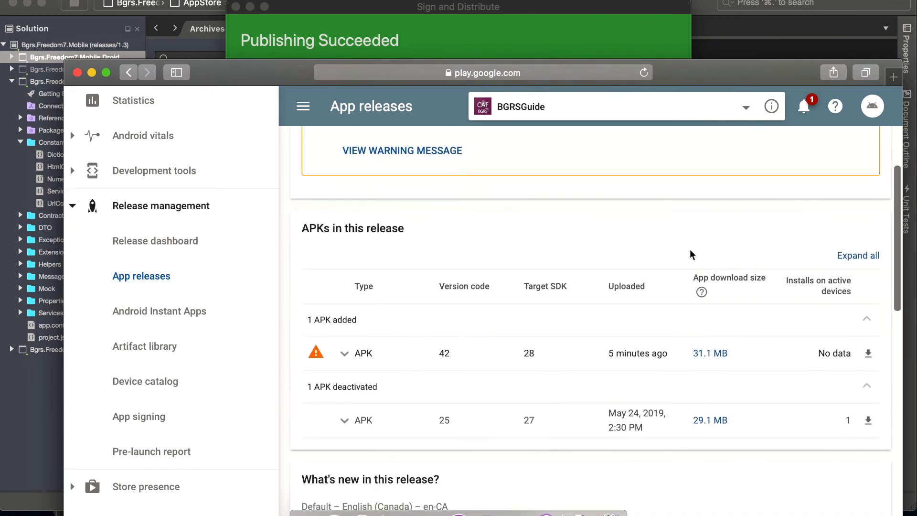
pyautogui.scroll(-5, 692, 253)
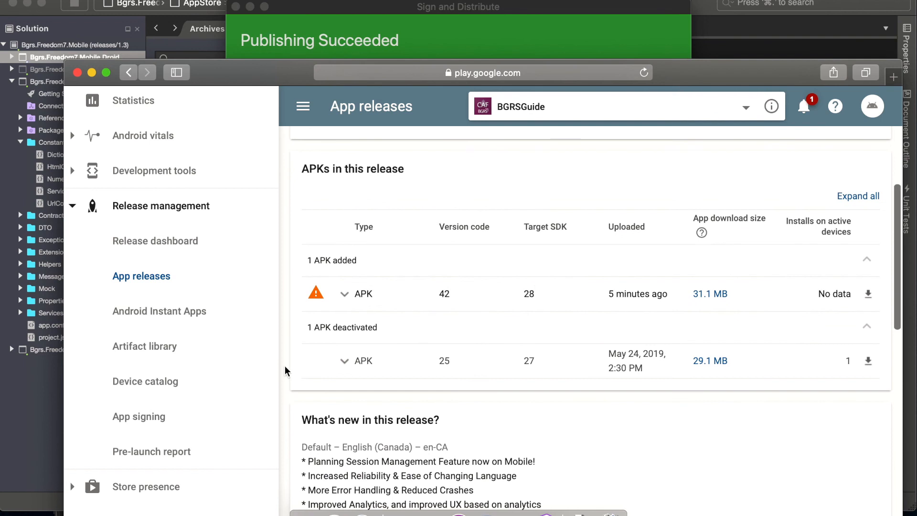
pyautogui.click(318, 301)
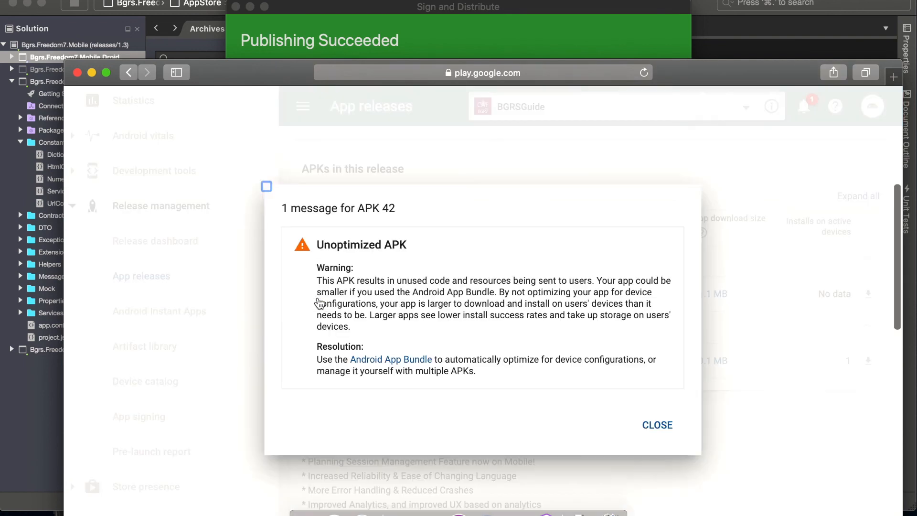
pyautogui.click(657, 427)
# - Examine the supported devices comparison for phones and tablets against the release's APK target SDK versions
pyautogui.scroll(-3, 667, 387)
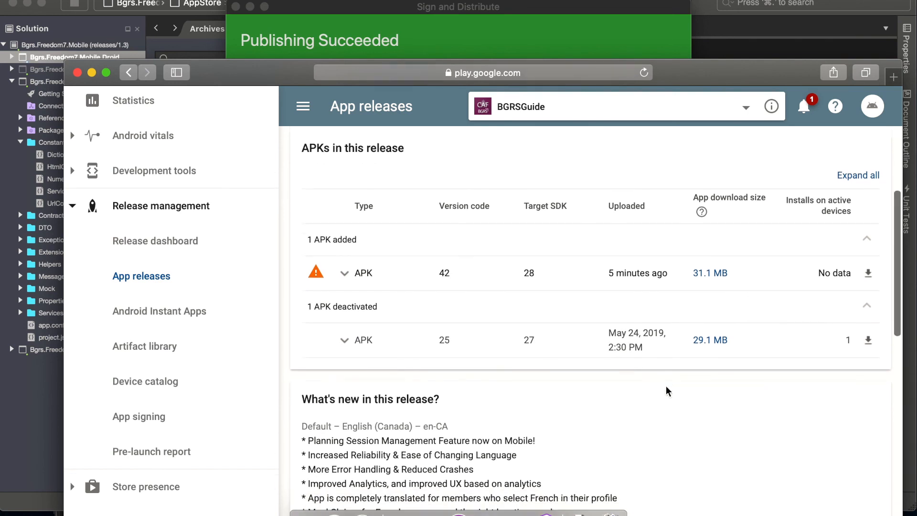
pyautogui.scroll(-6, 668, 391)
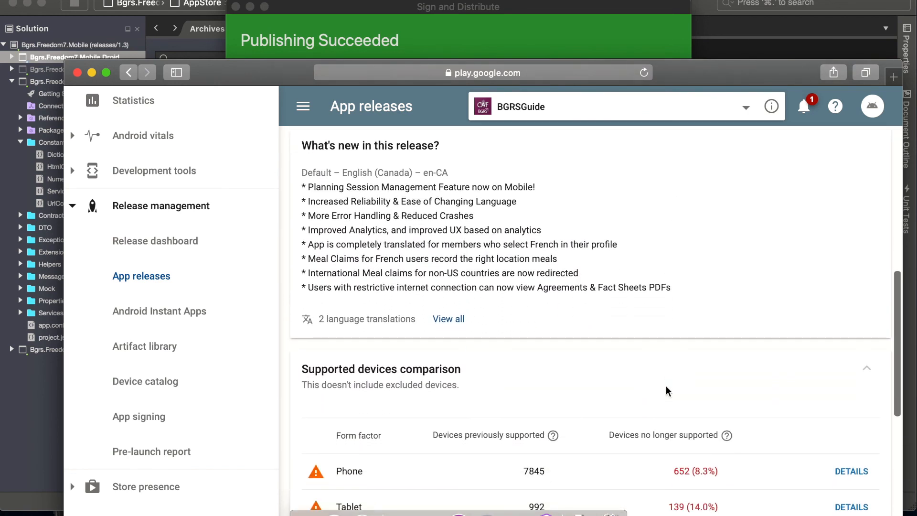
pyautogui.scroll(-3, 667, 391)
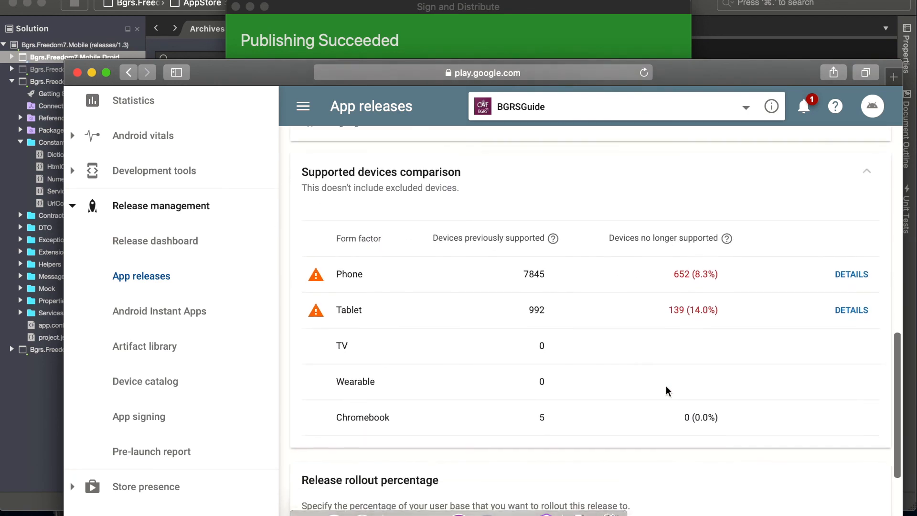
pyautogui.scroll(1, 666, 388)
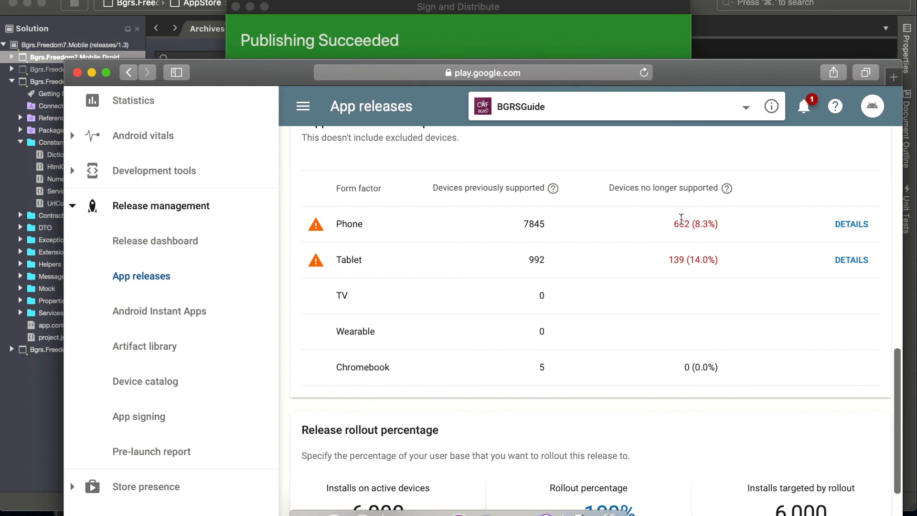
pyautogui.scroll(1, 683, 257)
pyautogui.scroll(5, 683, 257)
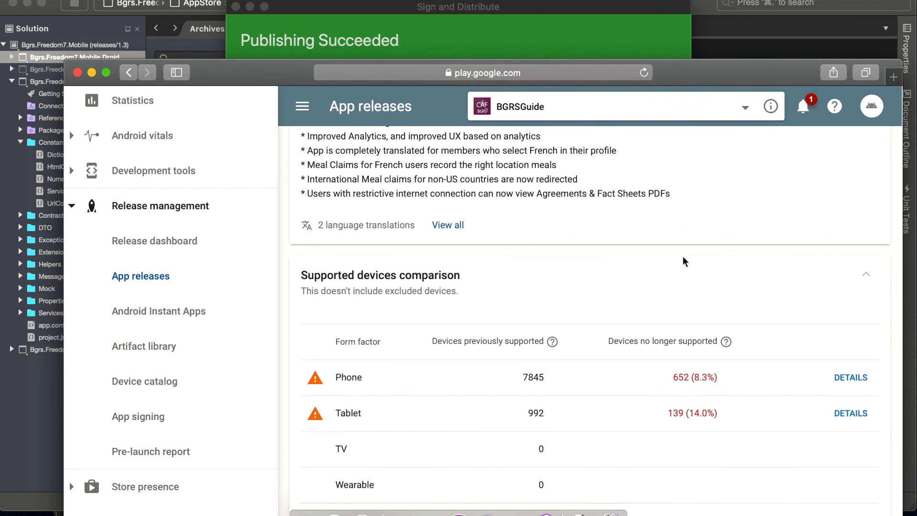
pyautogui.scroll(7, 683, 256)
pyautogui.scroll(5, 683, 258)
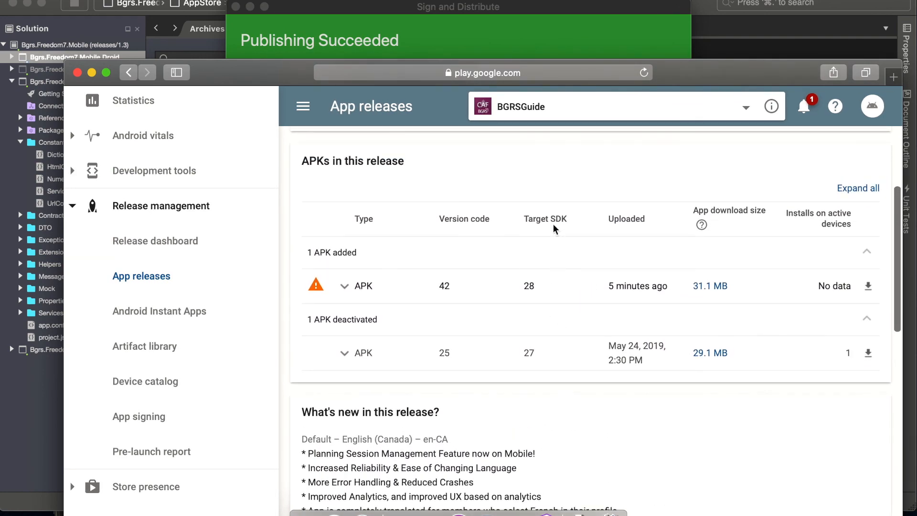
pyautogui.scroll(-10, 553, 225)
pyautogui.scroll(-6, 553, 224)
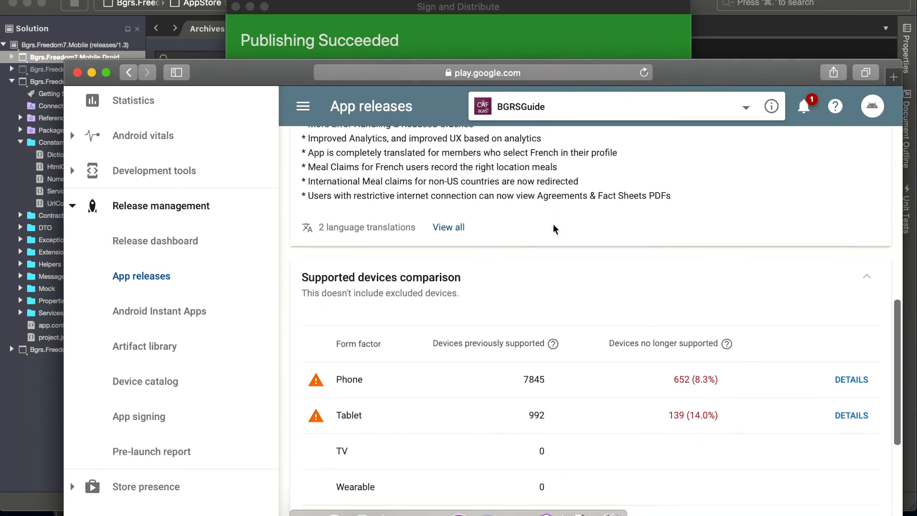
pyautogui.scroll(-2, 618, 262)
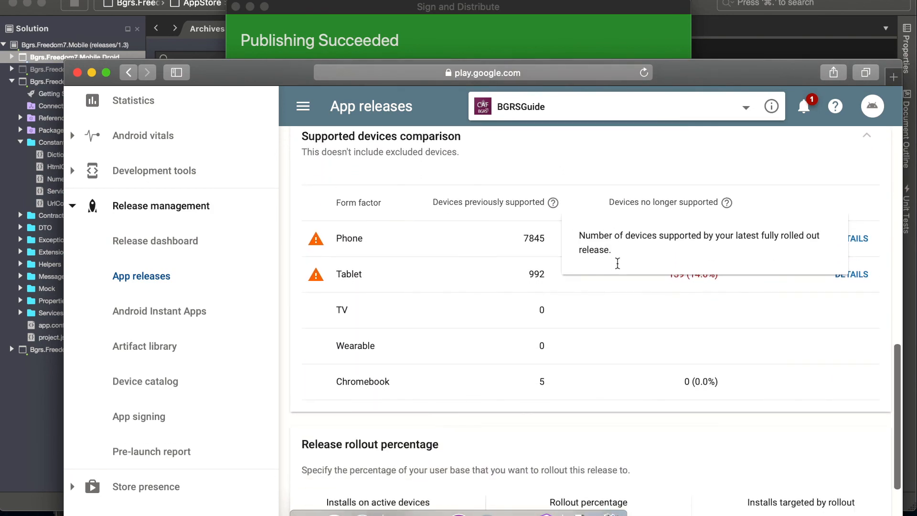
# - Set the rollout percentage to 0.01% and start the rollout to production, confirming it despite the warnings
pyautogui.scroll(-2, 683, 340)
pyautogui.scroll(-5, 688, 367)
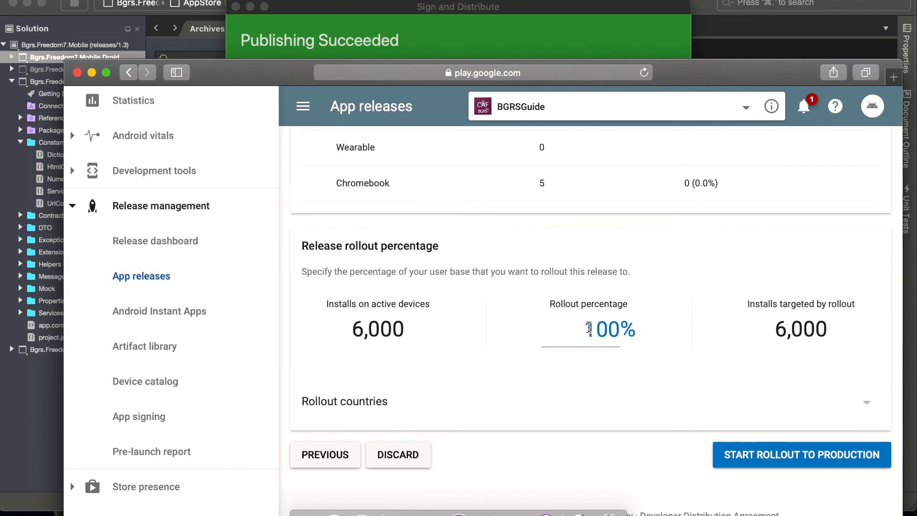
pyautogui.doubleClick(613, 330)
pyautogui.write('0.00')
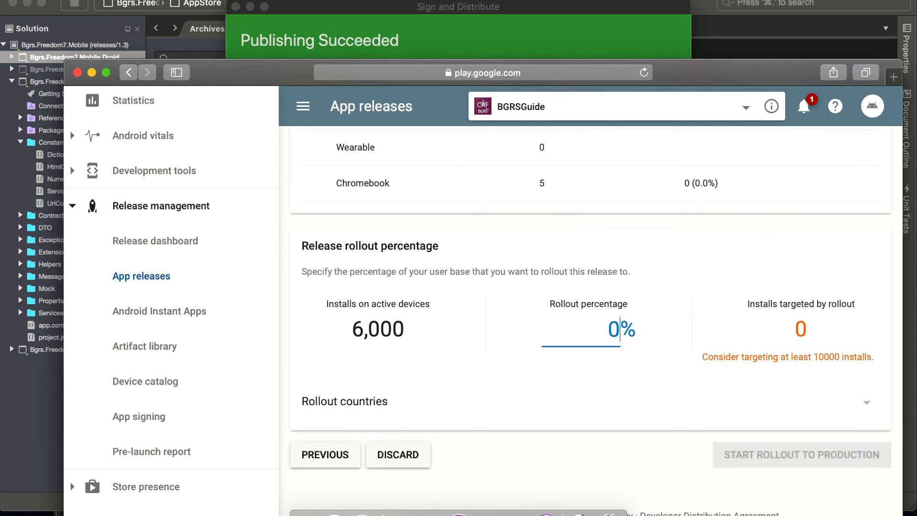
pyautogui.press('BackSpace')
pyautogui.press('BackSpace')
pyautogui.press('BackSpace')
pyautogui.write('.01')
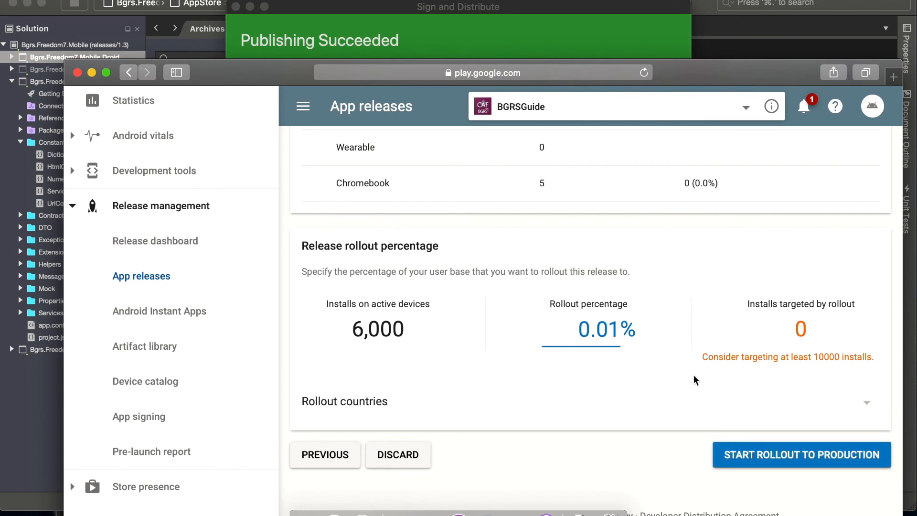
pyautogui.click(762, 453)
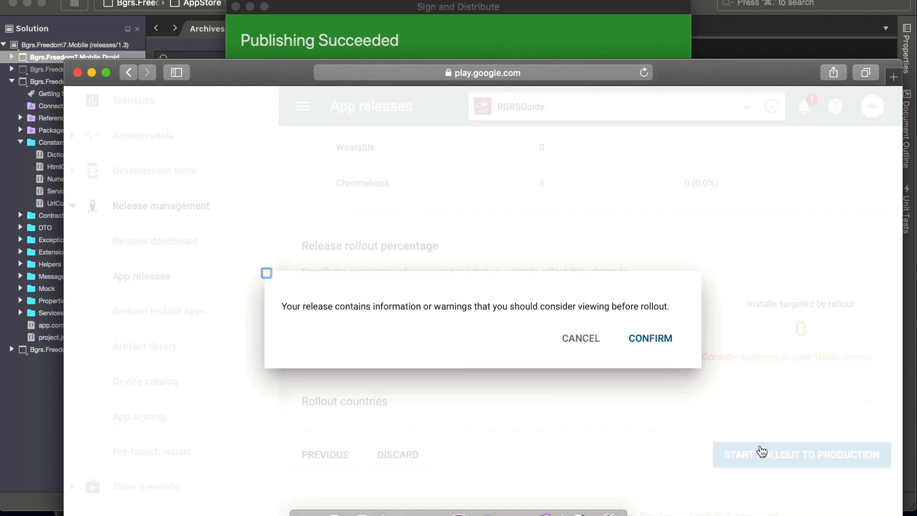
pyautogui.click(654, 342)
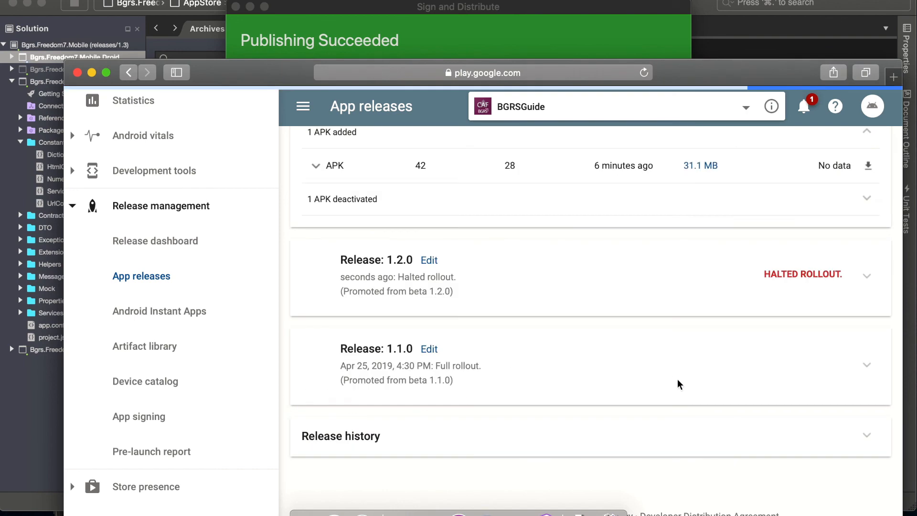
# - Check the production track's rollout history, release notes, APKs and earlier releases
pyautogui.scroll(15, 754, 432)
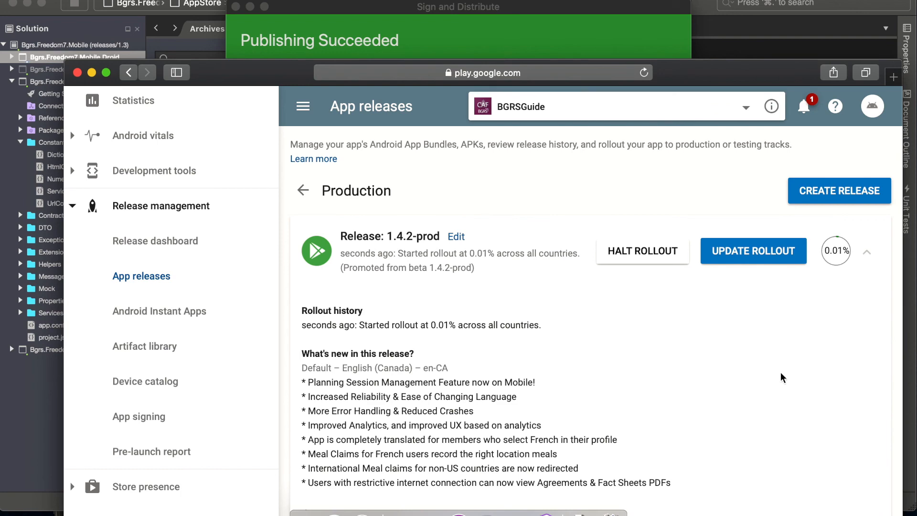
pyautogui.scroll(-15, 780, 358)
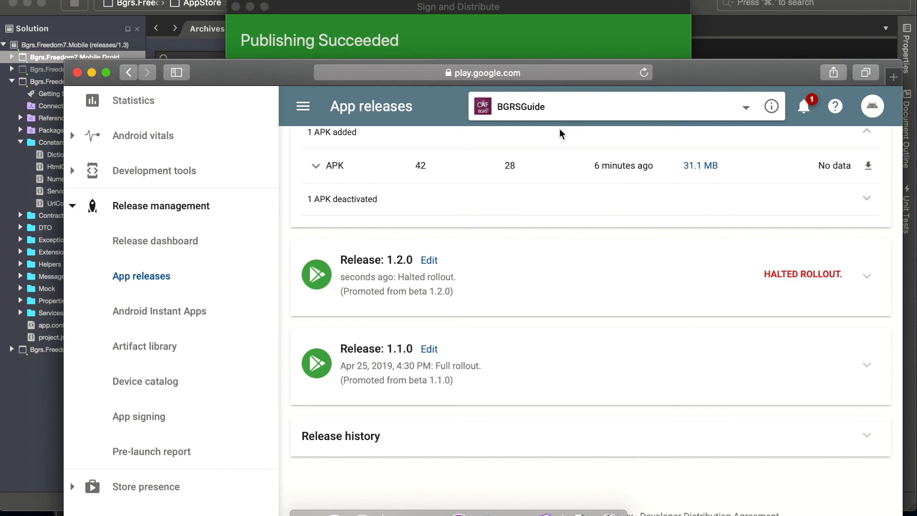
pyautogui.scroll(6, 500, 360)
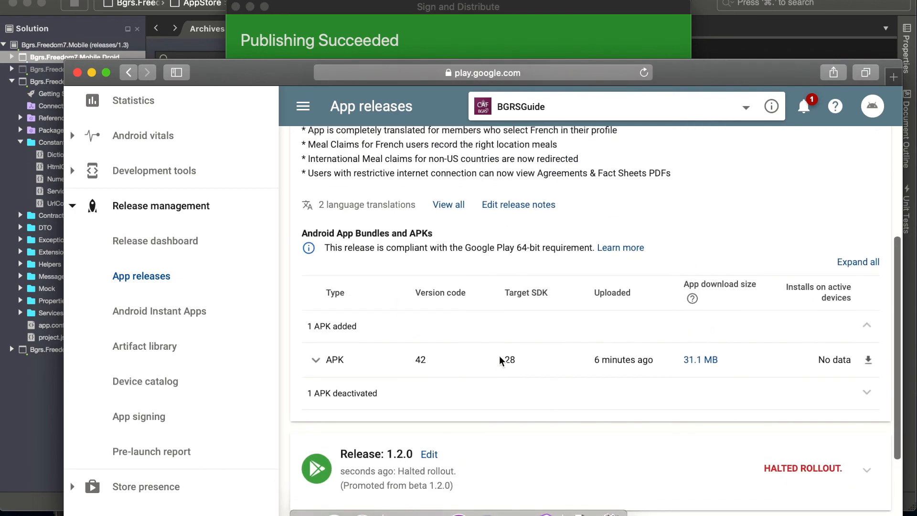
pyautogui.scroll(5, 500, 355)
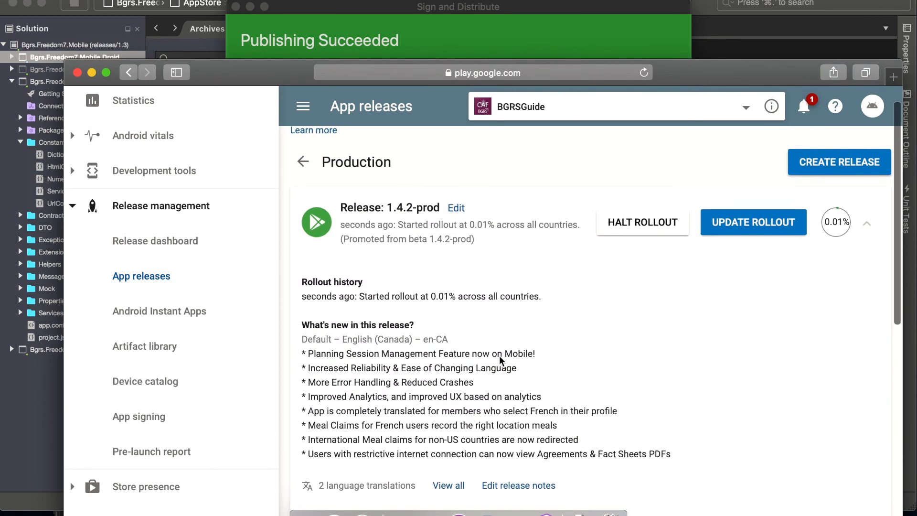